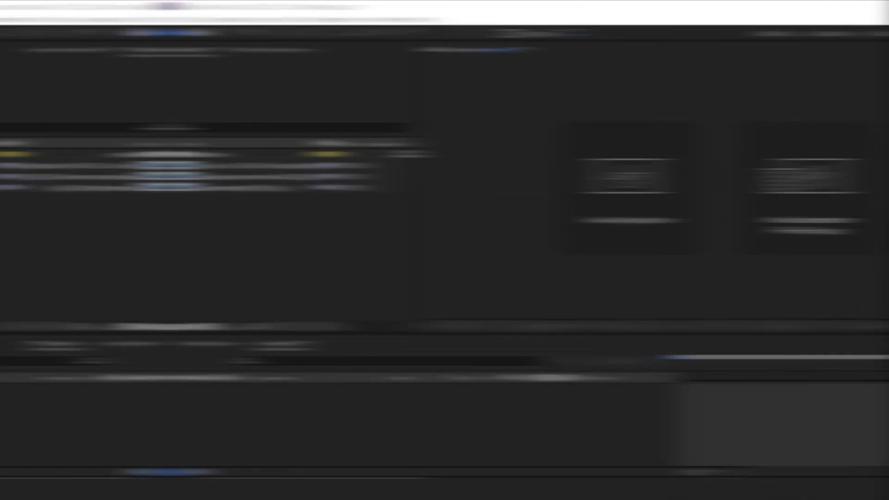
Create a new composition named main comp at 1920 × 1080 px
{"action": "left_click", "coordinate": [416, 187]}
{"action": "left_click", "coordinate": [507, 230]}
{"action": "type", "text": "1900"}
{"action": "key", "text": "Tab"}
{"action": "type", "text": "1080"}
{"action": "left_click", "coordinate": [549, 170]}
{"action": "type", "text": "main comp"}
{"action": "key", "text": "Return"}
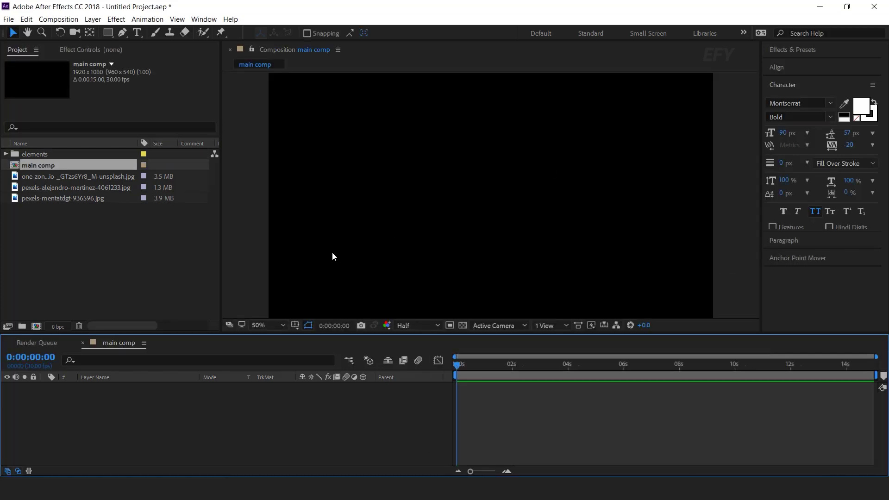
Add floor_texture.jpg from the elements folder to the main comp as its first layer
{"action": "left_click", "coordinate": [161, 258]}
{"action": "left_click", "coordinate": [33, 155]}
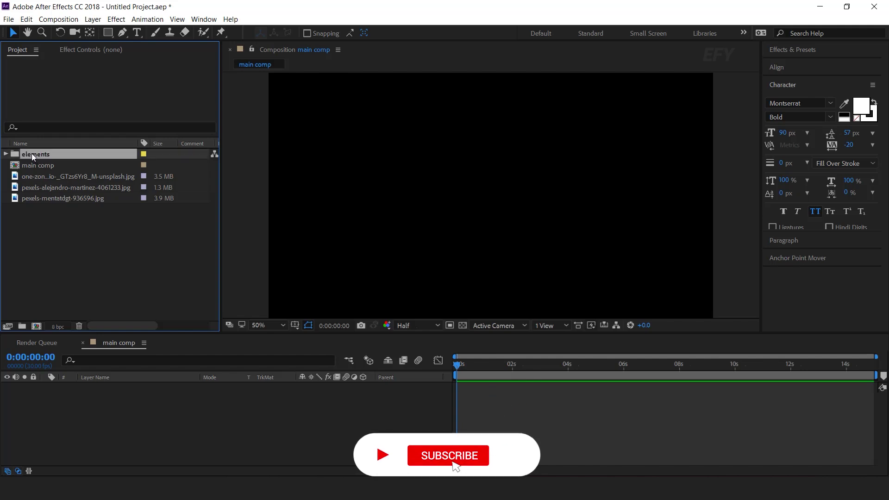
{"action": "double_click", "coordinate": [33, 155]}
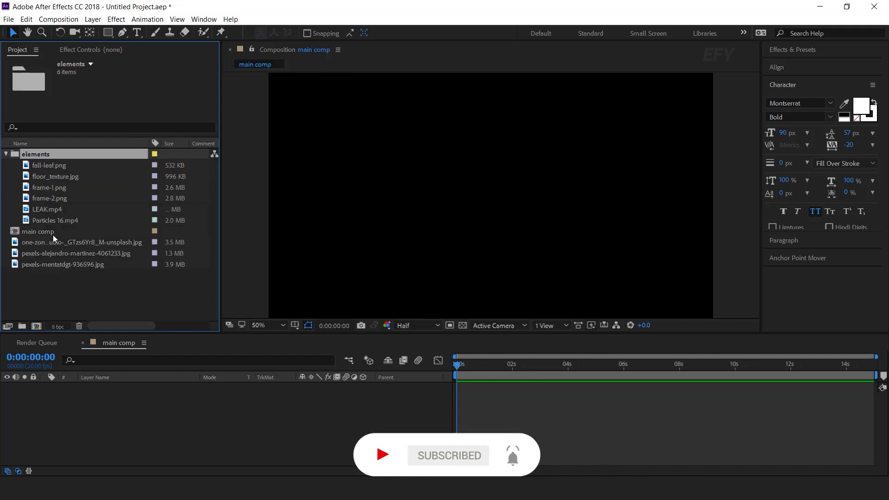
{"action": "left_click", "coordinate": [61, 178]}
{"action": "left_click_drag", "start_coordinate": [48, 177], "coordinate": [148, 412]}
Pre-compose the floor texture layer in main comp under the name BG
{"action": "right_click", "coordinate": [121, 387]}
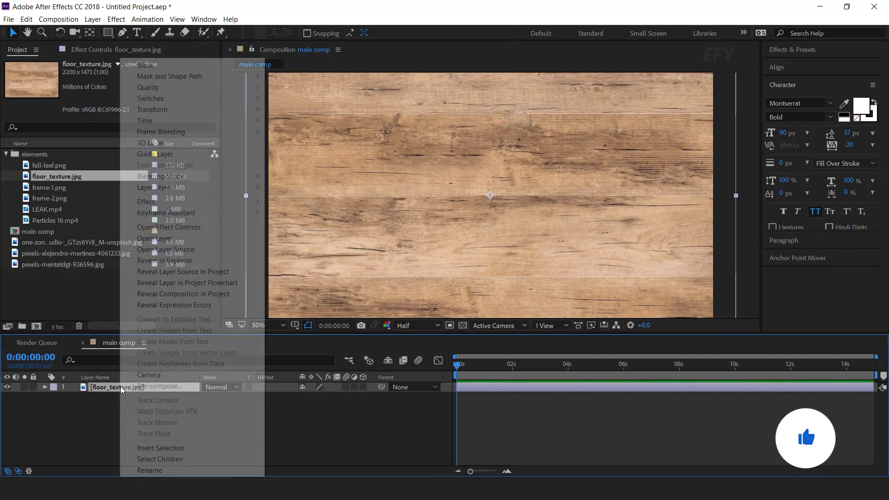
{"action": "left_click", "coordinate": [153, 387]}
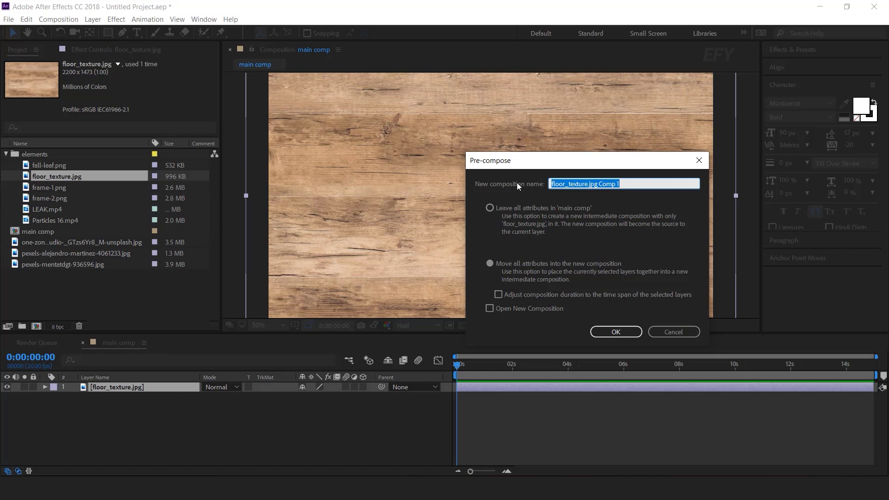
{"action": "type", "text": "BG"}
{"action": "key", "text": "Return"}
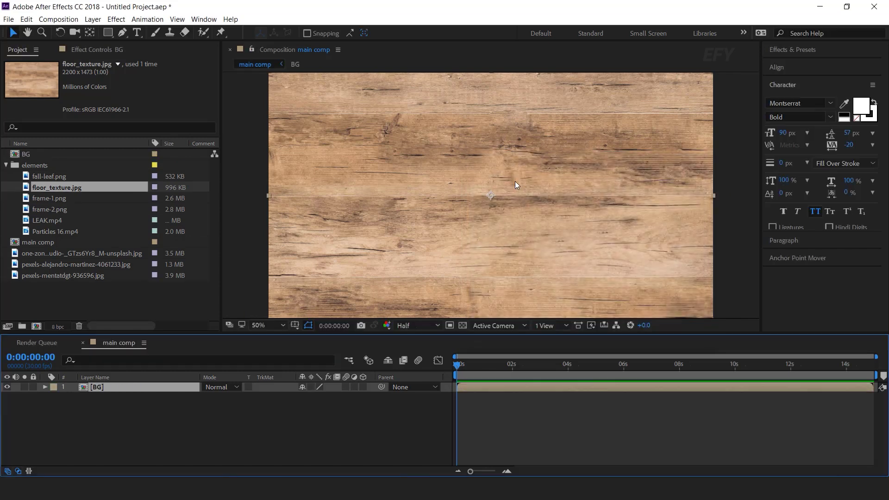
Apply the Motion Tile effect to the BG layer with output width and height of 200 and Mirror Edges enabled
{"action": "key", "text": "ctrl+space"}
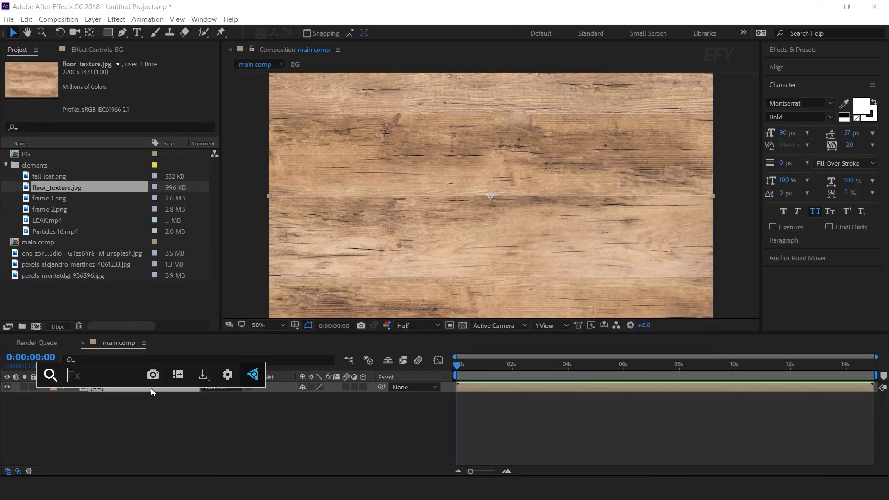
{"action": "type", "text": "motion"}
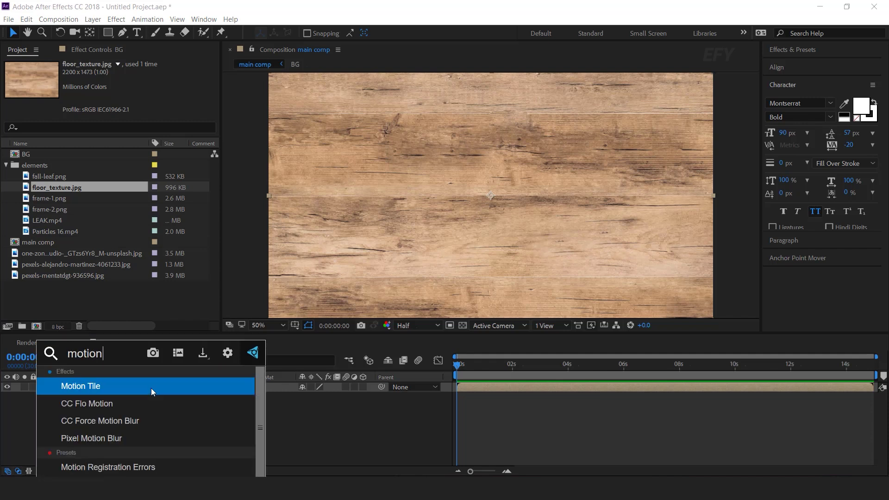
{"action": "key", "text": "Return"}
{"action": "left_click", "coordinate": [127, 113]}
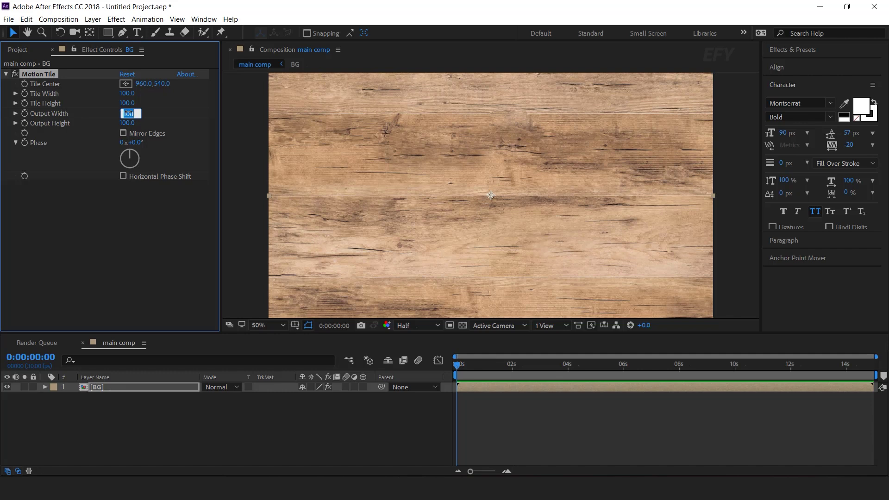
{"action": "type", "text": "200"}
{"action": "key", "text": "Tab"}
{"action": "type", "text": "200"}
{"action": "left_click", "coordinate": [123, 133]}
{"action": "key", "text": "comma"}
{"action": "key", "text": "comma"}
{"action": "left_click", "coordinate": [77, 226]}
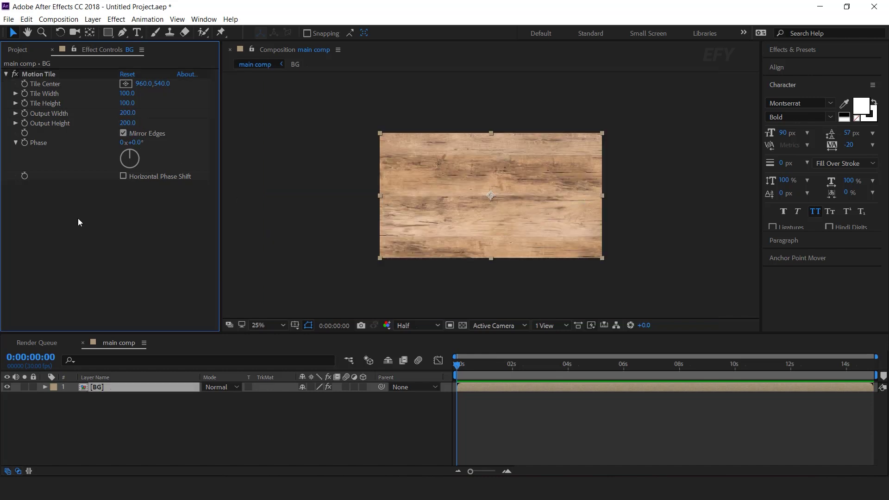
Collapse the elements folder and create a new composition named placeholder 1 at 1200 × 1200 px
{"action": "left_click", "coordinate": [18, 49]}
{"action": "left_click", "coordinate": [6, 166]}
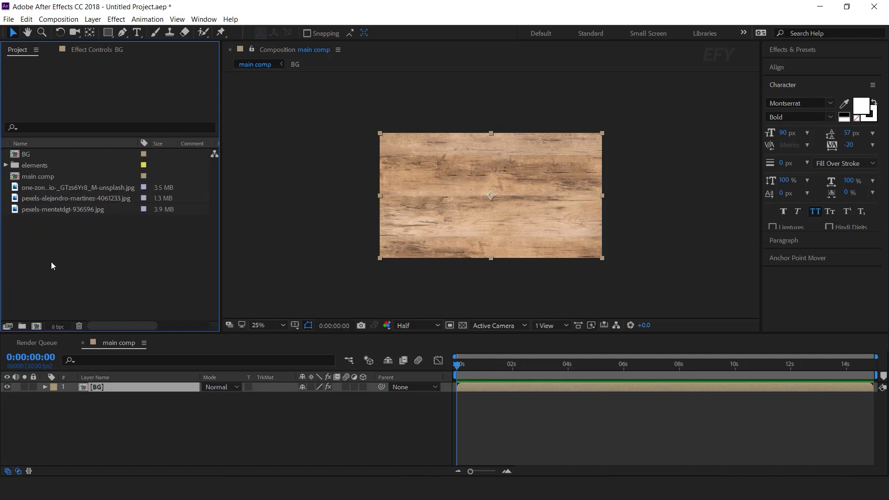
{"action": "left_click", "coordinate": [36, 326]}
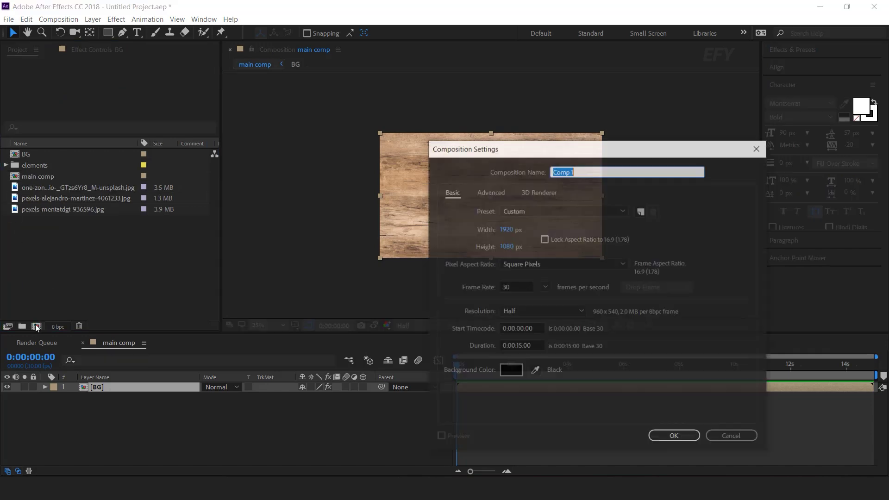
{"action": "type", "text": "placeholder 1"}
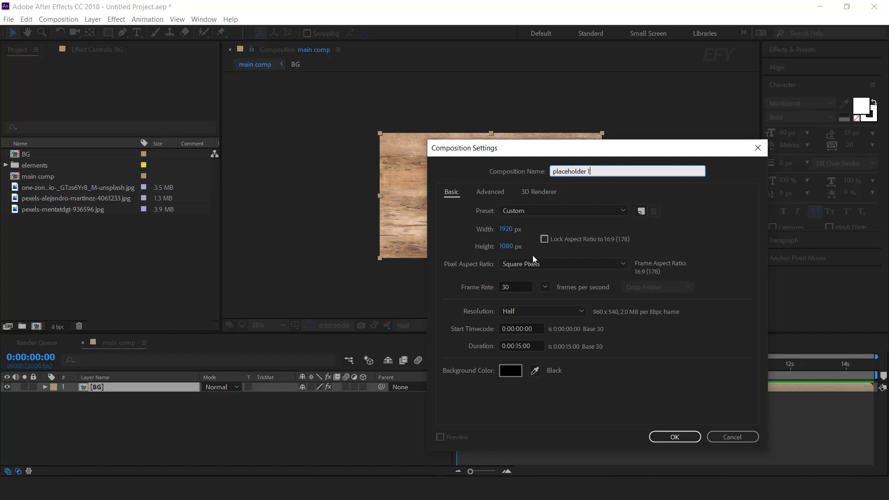
{"action": "left_click", "coordinate": [508, 230]}
{"action": "type", "text": "1200"}
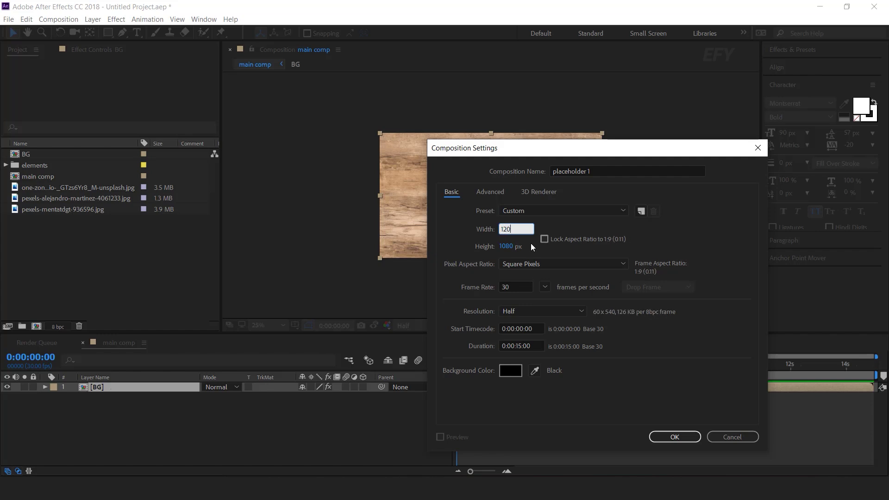
{"action": "key", "text": "Tab"}
{"action": "type", "text": "1200"}
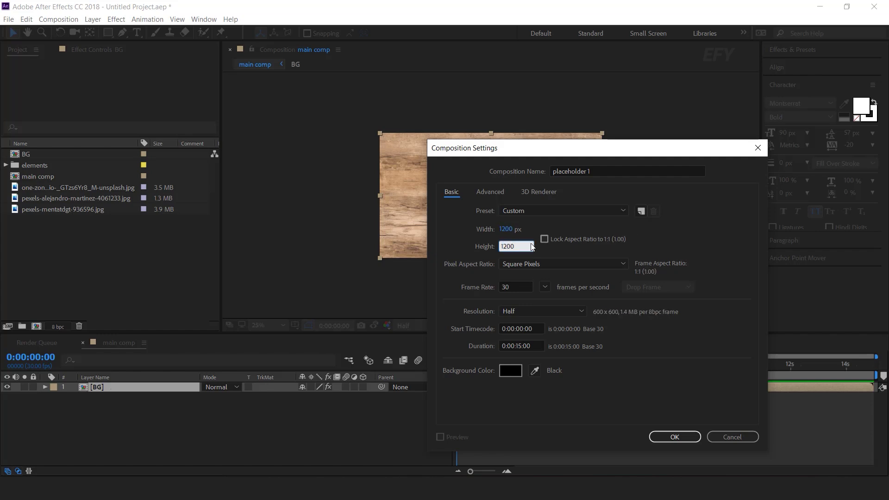
{"action": "key", "text": "Return"}
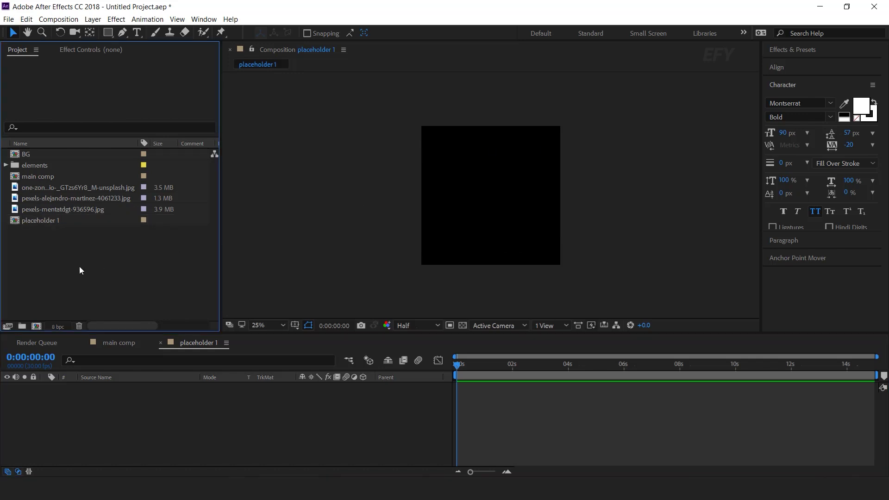
Add pexels-mentatdgt-936596.jpg to placeholder 1, then scale and position it so the running couple fills the square
{"action": "left_click", "coordinate": [79, 187]}
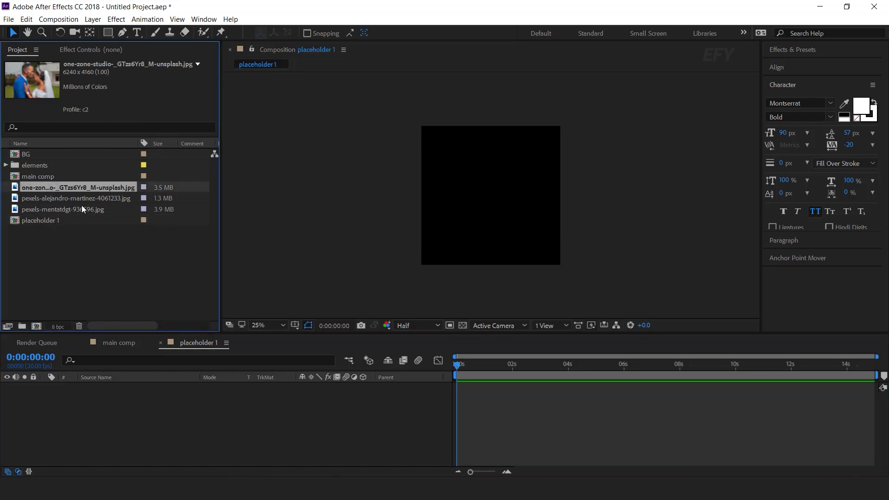
{"action": "left_click_drag", "start_coordinate": [88, 209], "coordinate": [291, 412]}
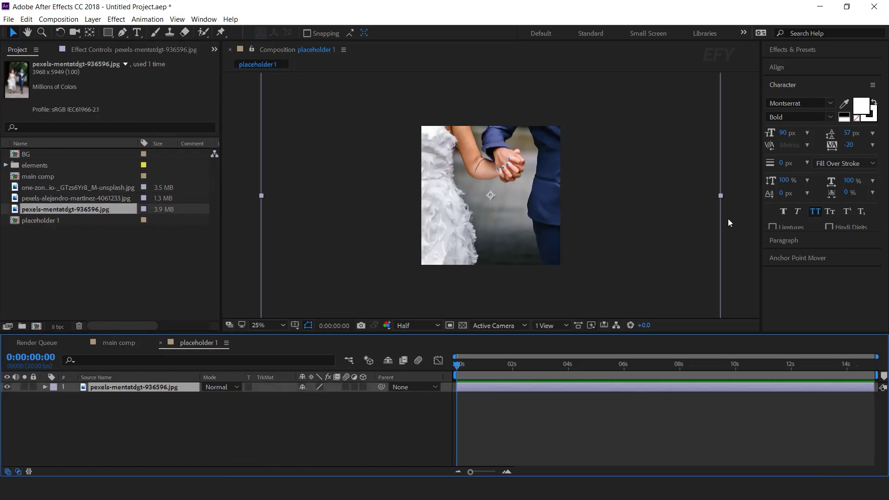
{"action": "left_click_drag", "start_coordinate": [719, 194], "coordinate": [560, 220]}
{"action": "left_click", "coordinate": [234, 422]}
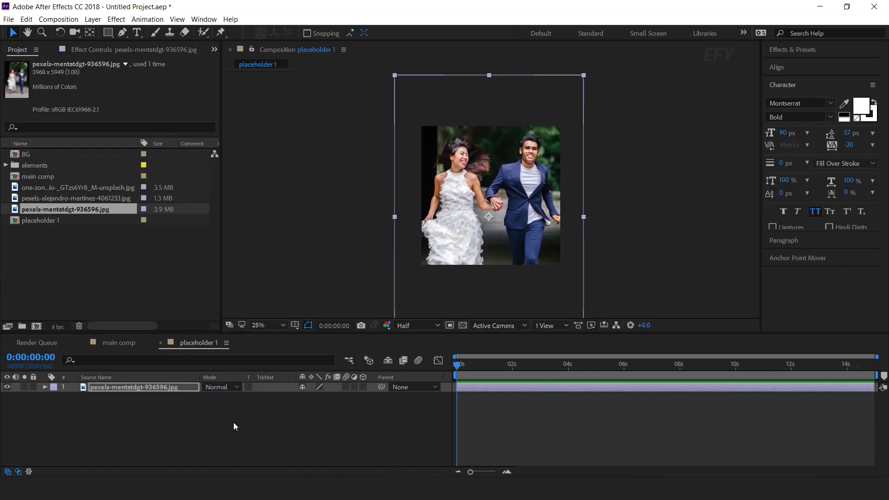
Add the placeholder 1 composition above BG in main comp and scale it down proportionally to fit inside the background
{"action": "left_click", "coordinate": [160, 343]}
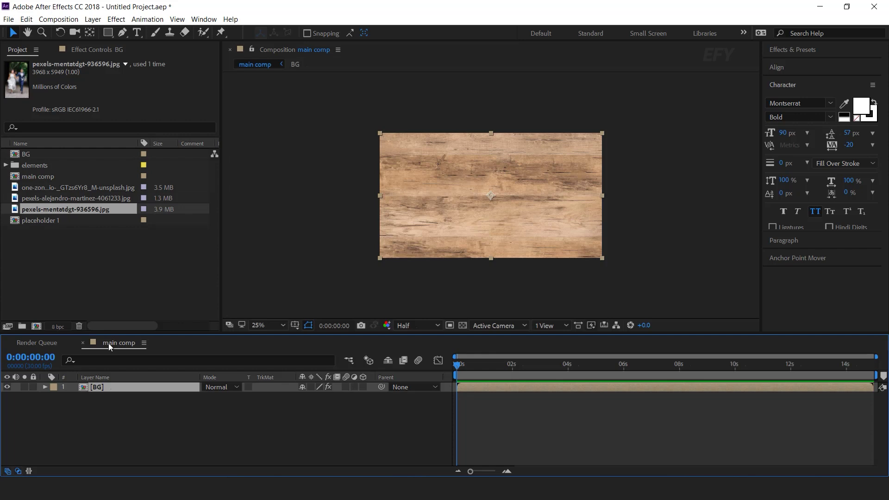
{"action": "left_click", "coordinate": [66, 248]}
{"action": "left_click", "coordinate": [33, 223]}
{"action": "left_click_drag", "start_coordinate": [15, 222], "coordinate": [138, 384]}
{"action": "left_click_drag", "start_coordinate": [560, 197], "coordinate": [542, 198]}
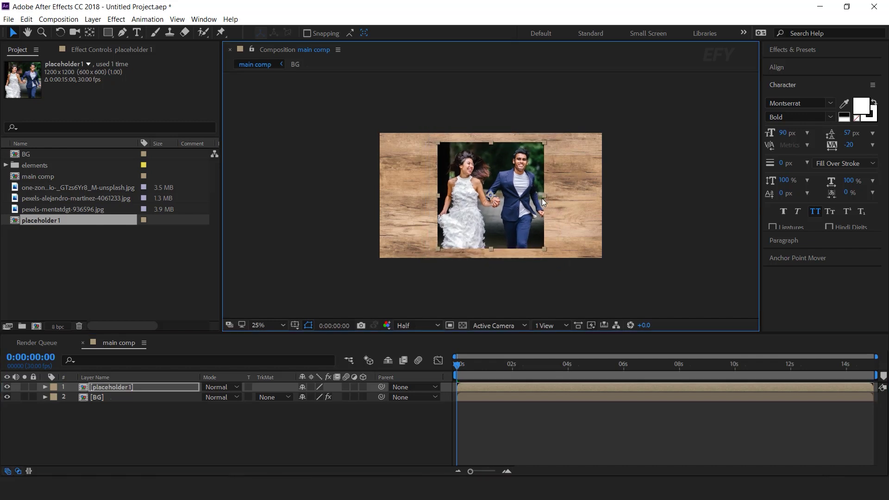
Pre-compose the placeholder 1 layer in main comp under the name placeholder pre comp 1
{"action": "left_click", "coordinate": [112, 389]}
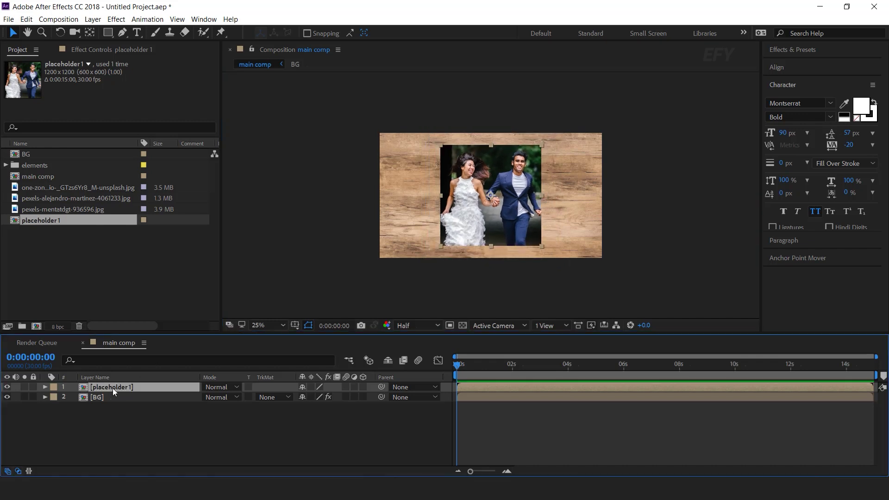
{"action": "right_click", "coordinate": [113, 388]}
{"action": "left_click", "coordinate": [157, 387]}
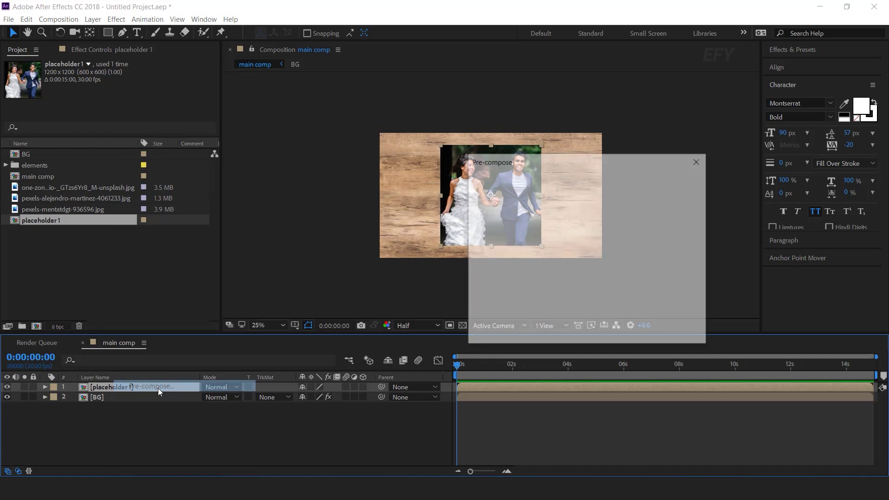
{"action": "type", "text": "placeholder pre com"}
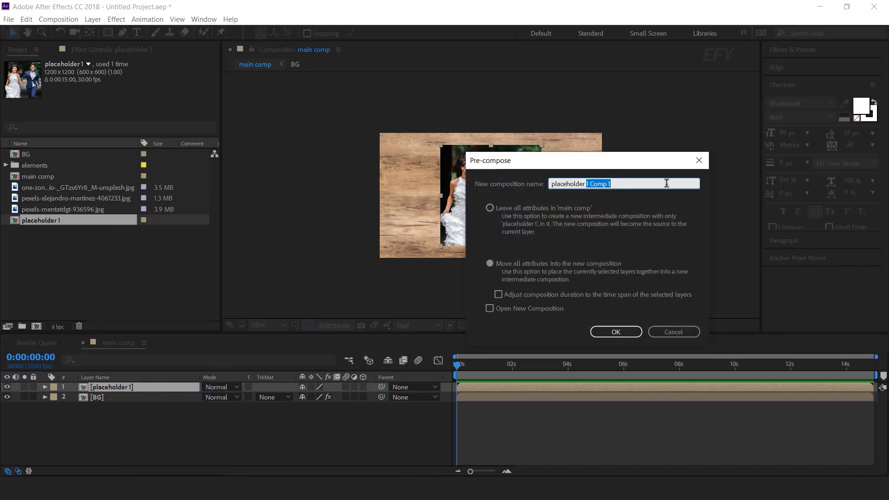
{"action": "key", "text": "Return"}
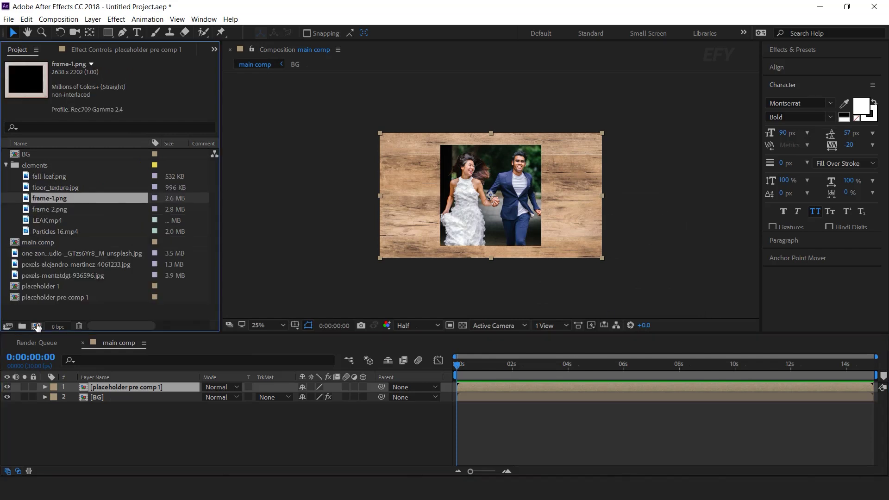
Create a new 1200 × 1200 px composition named frame 1
{"action": "left_click", "coordinate": [36, 327]}
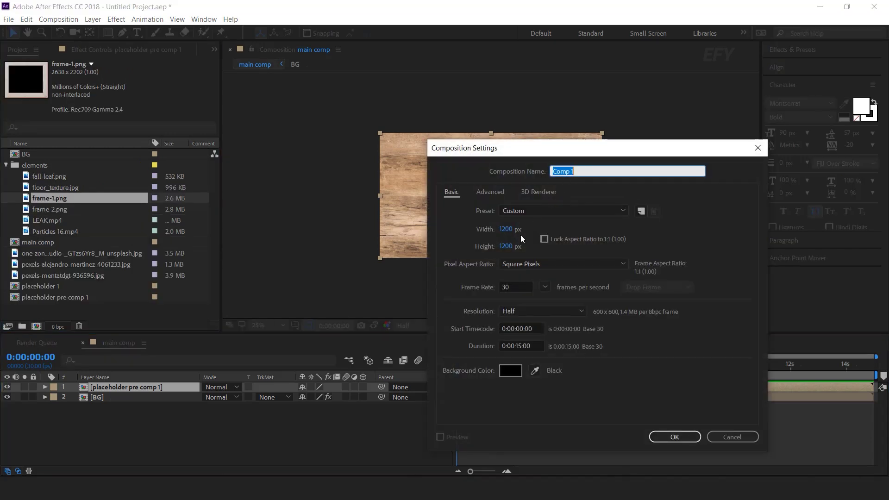
{"action": "type", "text": "frame 1"}
{"action": "key", "text": "Return"}
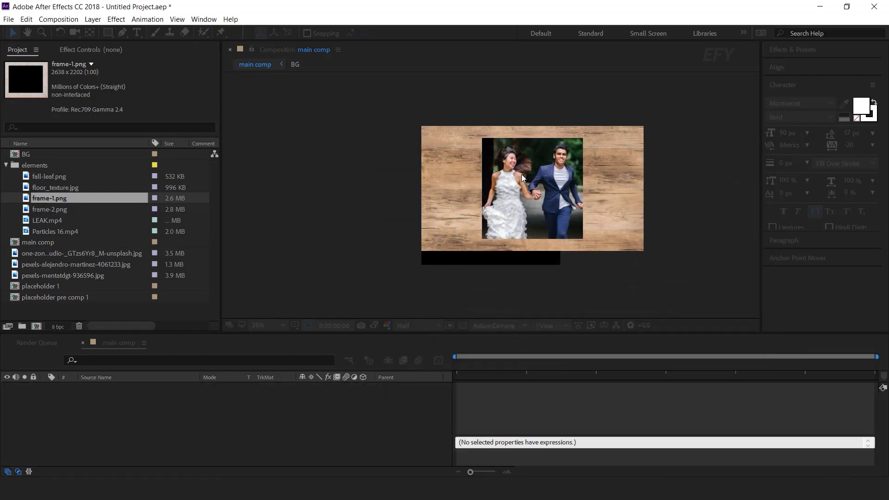
Add frame-1.png to the frame 1 composition and scale it down proportionally to fit within the square canvas
{"action": "left_click_drag", "start_coordinate": [42, 199], "coordinate": [171, 419]}
{"action": "left_click", "coordinate": [68, 199]}
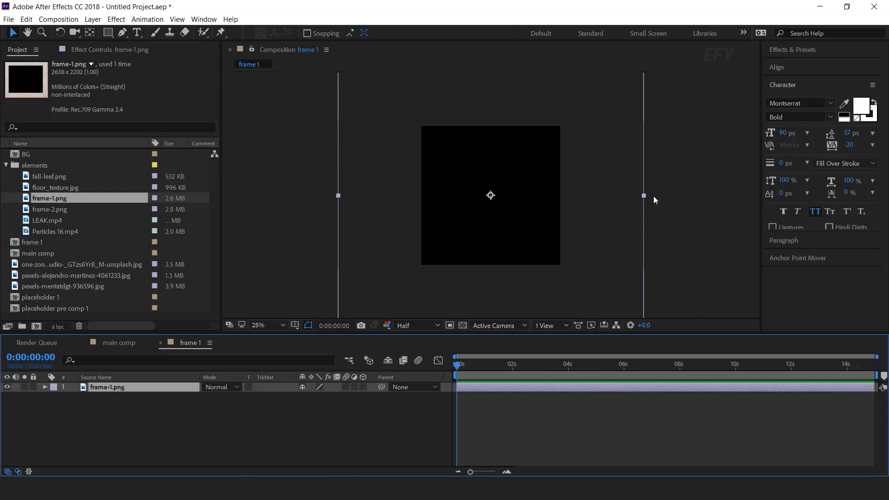
{"action": "left_click_drag", "start_coordinate": [643, 195], "coordinate": [557, 191]}
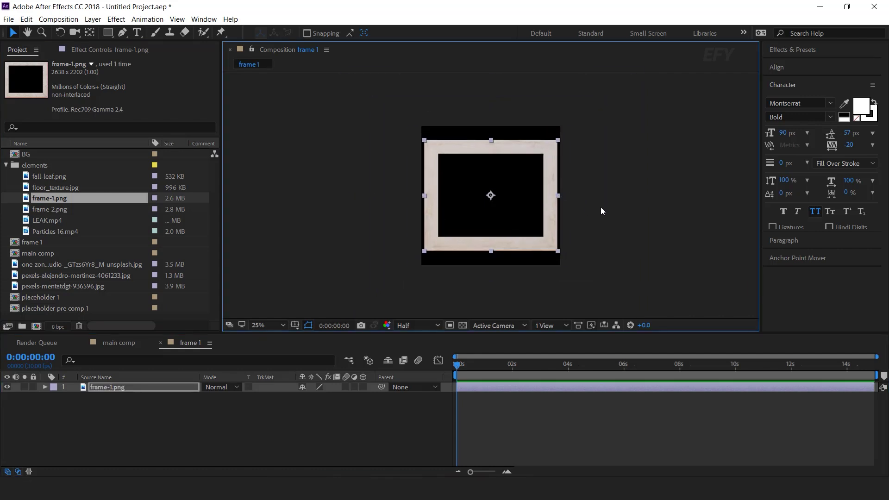
Add the frame 1 composition above the photo in main comp and scale it down slightly so it borders the couple
{"action": "left_click", "coordinate": [160, 343]}
{"action": "left_click", "coordinate": [130, 344]}
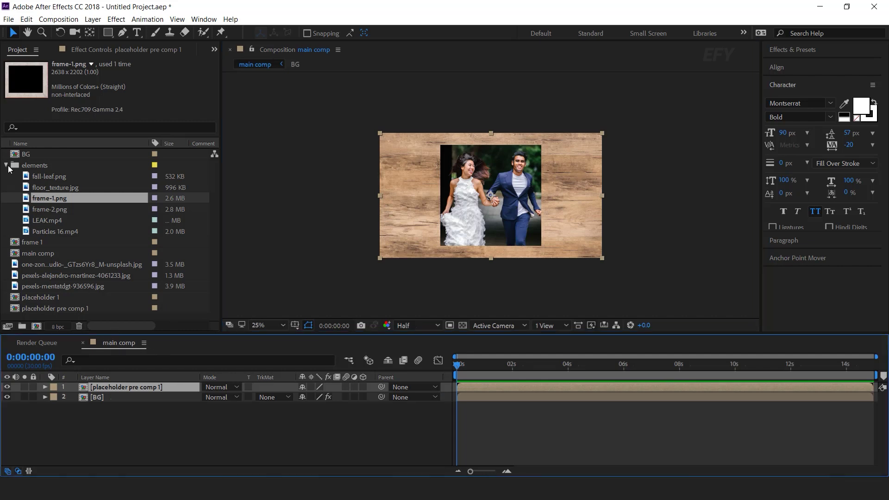
{"action": "left_click_drag", "start_coordinate": [26, 243], "coordinate": [114, 385]}
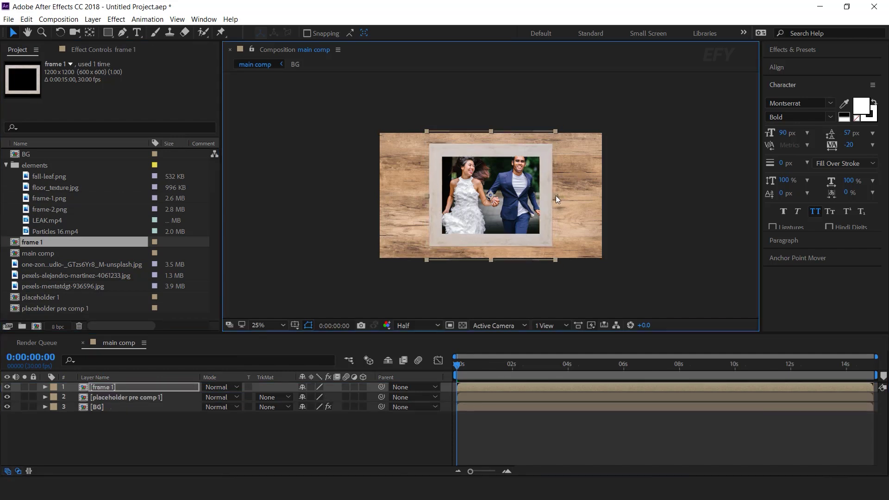
{"action": "key", "text": "period"}
{"action": "left_click", "coordinate": [118, 388]}
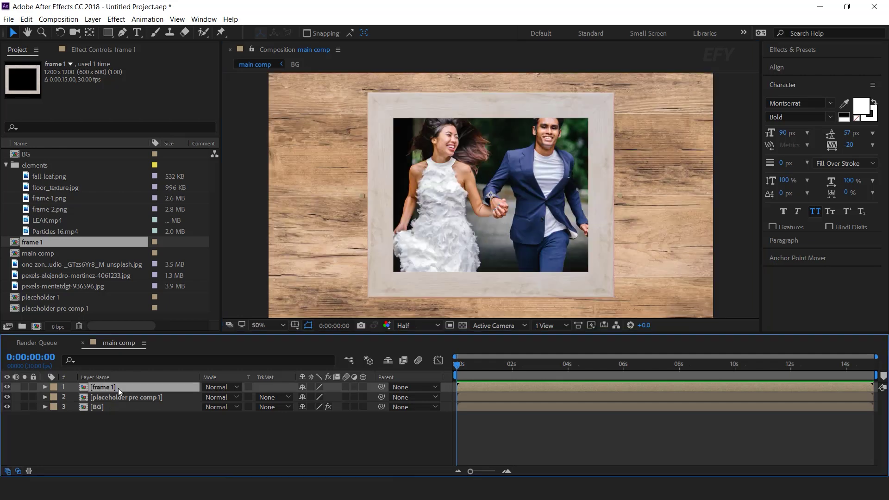
With no layer selected, draw a white rectangle shape covering the photo and reaching partway into the frame's border on all sides
{"action": "left_click", "coordinate": [121, 399]}
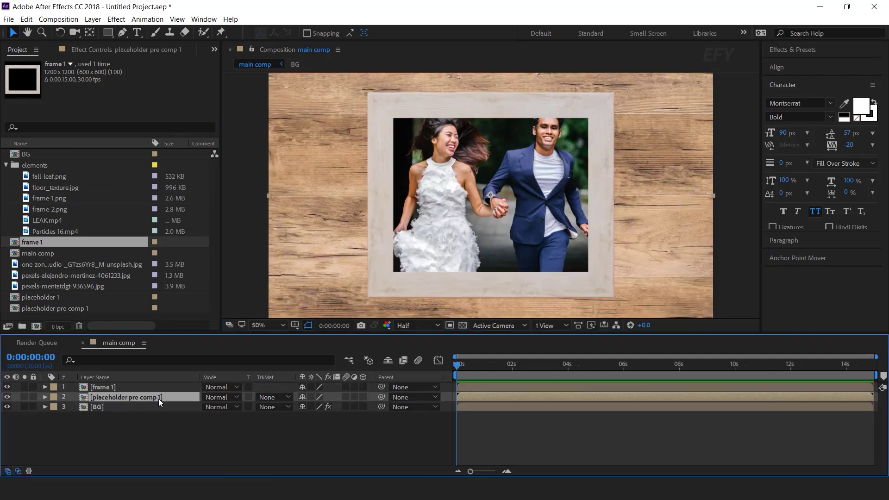
{"action": "left_click", "coordinate": [139, 427]}
{"action": "left_click", "coordinate": [111, 33]}
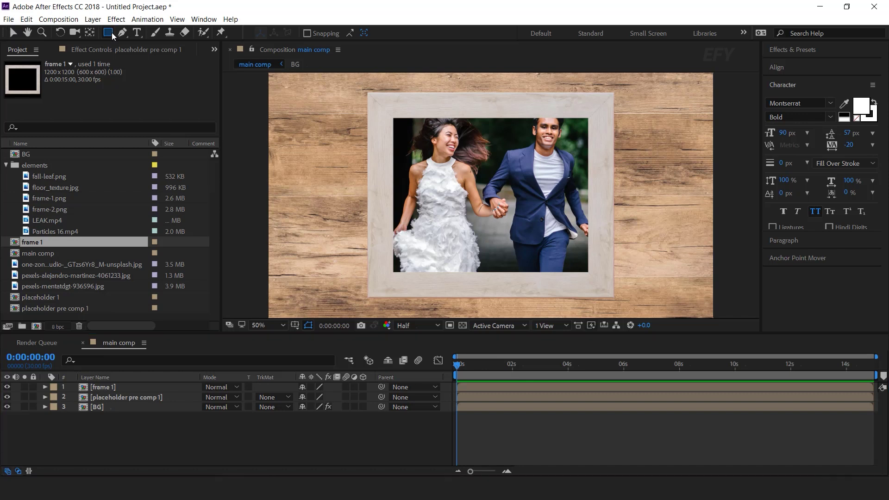
{"action": "mouse_move", "coordinate": [378, 105]}
{"action": "left_mouse_down"}
{"action": "mouse_move", "coordinate": [507, 304]}
{"action": "mouse_move", "coordinate": [605, 287]}
{"action": "left_mouse_up"}
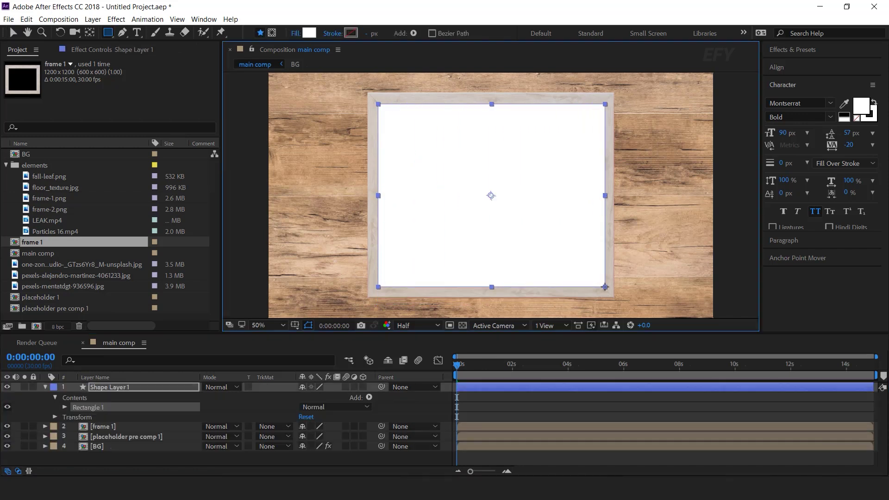
Move Shape Layer 1 directly below the frame 1 layer and set placeholder pre comp 1 to use it as a luma matte
{"action": "left_click", "coordinate": [46, 387]}
{"action": "mouse_move", "coordinate": [133, 387]}
{"action": "left_mouse_down"}
{"action": "mouse_move", "coordinate": [138, 399]}
{"action": "mouse_move", "coordinate": [120, 402]}
{"action": "mouse_move", "coordinate": [126, 397]}
{"action": "left_mouse_up"}
{"action": "left_click", "coordinate": [129, 406]}
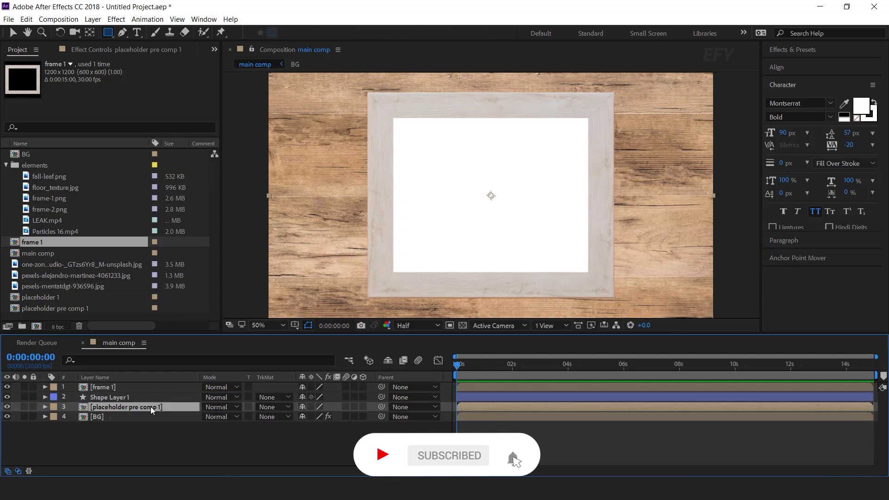
{"action": "left_click", "coordinate": [285, 407]}
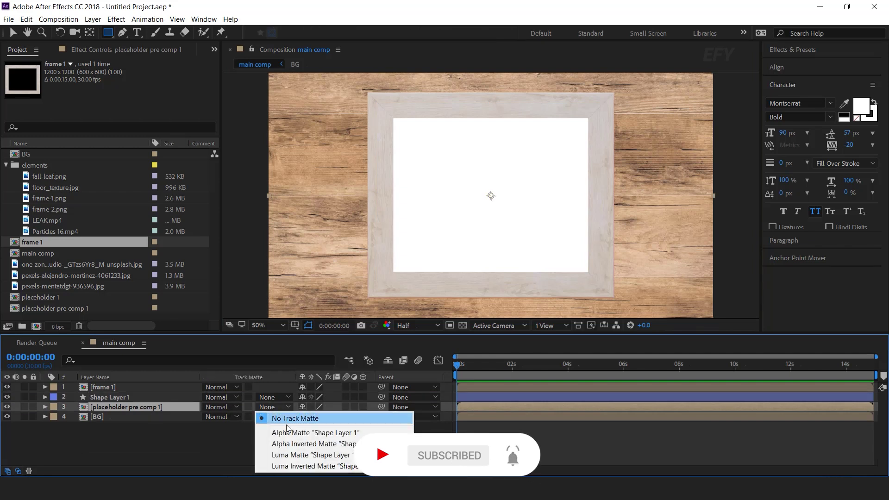
{"action": "left_click", "coordinate": [293, 455]}
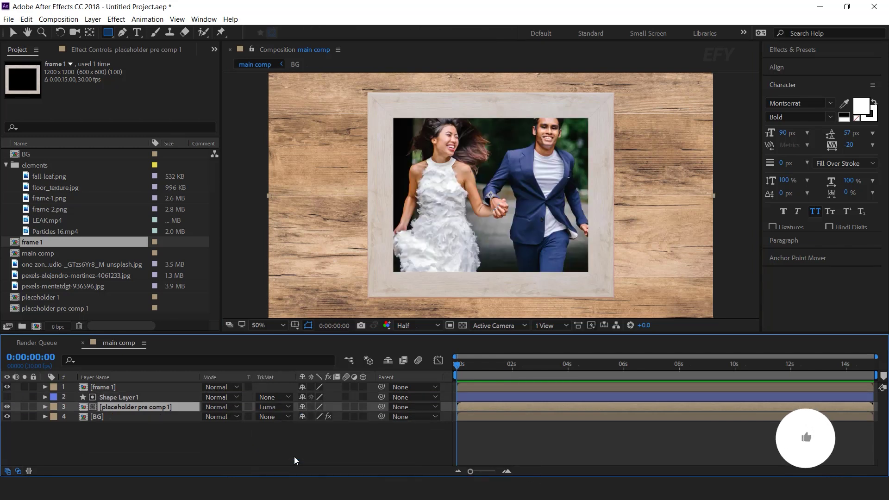
{"action": "key", "text": "v"}
{"action": "left_click_drag", "start_coordinate": [497, 221], "coordinate": [521, 194]}
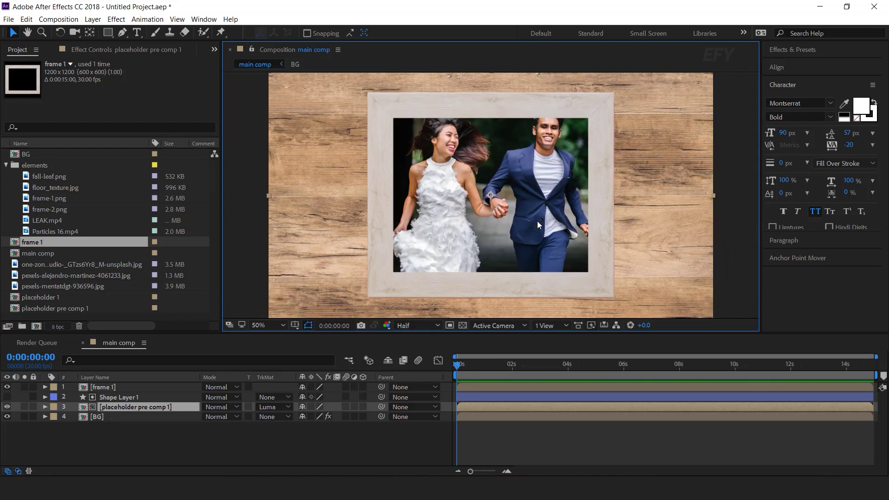
Duplicate the frame 1 layer, place the copy between placeholder pre comp 1 and BG, and rename it frame shadow
{"action": "left_click", "coordinate": [113, 387]}
{"action": "key", "text": "ctrl+d"}
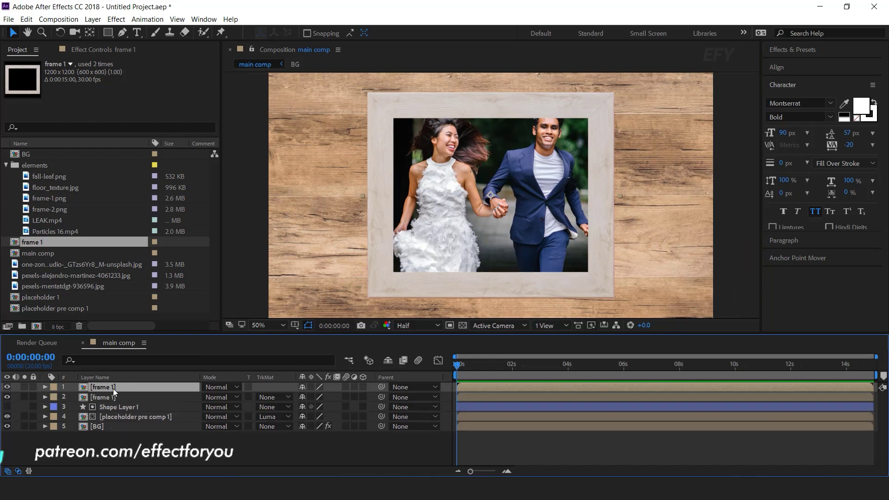
{"action": "left_click_drag", "start_coordinate": [116, 387], "coordinate": [126, 421]}
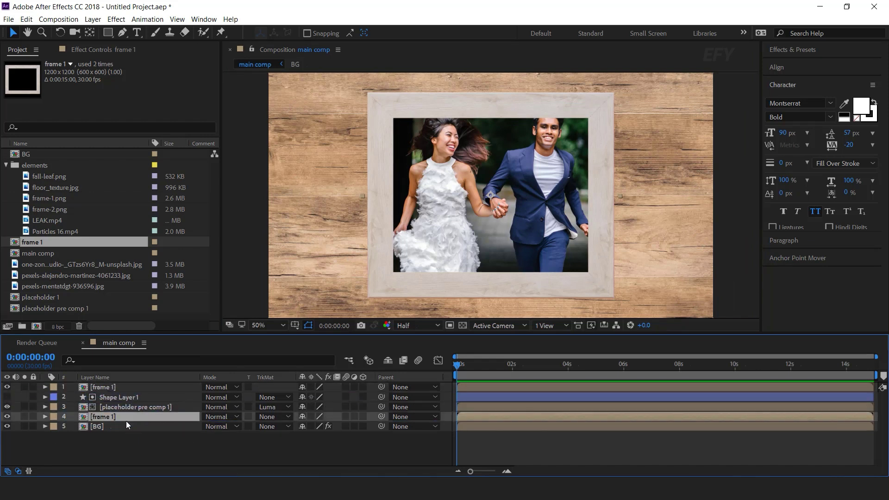
{"action": "key", "text": "Return"}
{"action": "type", "text": "frame shadow"}
{"action": "key", "text": "Return"}
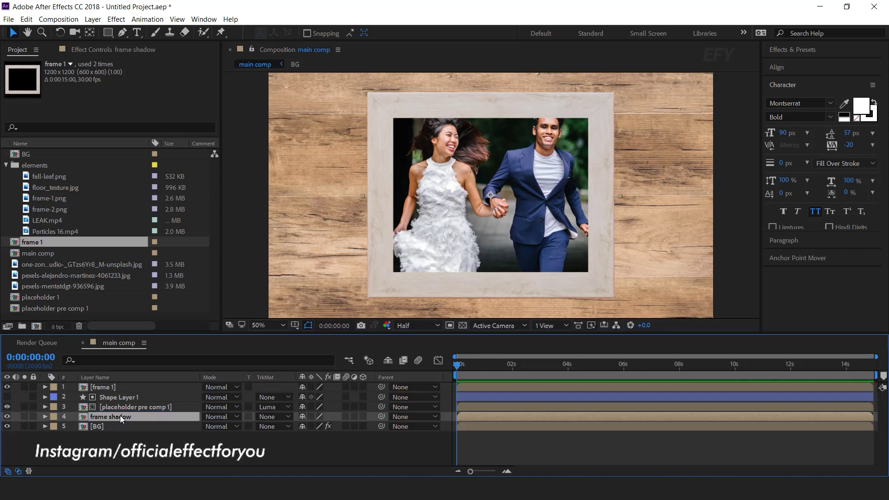
Apply a Drop Shadow effect to the frame shadow layer with opacity 40%, distance 20 and softness 20
{"action": "key", "text": "ctrl+space"}
{"action": "type", "text": "drop"}
{"action": "key", "text": "Return"}
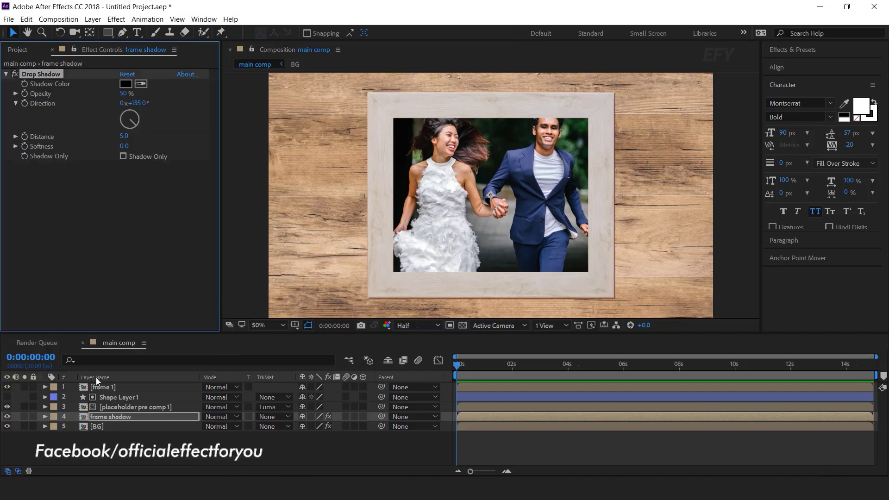
{"action": "left_click", "coordinate": [122, 94]}
{"action": "type", "text": "40"}
{"action": "key", "text": "Return"}
{"action": "left_click", "coordinate": [124, 136]}
{"action": "type", "text": "20"}
{"action": "key", "text": "Tab"}
{"action": "type", "text": "20"}
{"action": "key", "text": "Return"}
{"action": "left_click", "coordinate": [143, 197]}
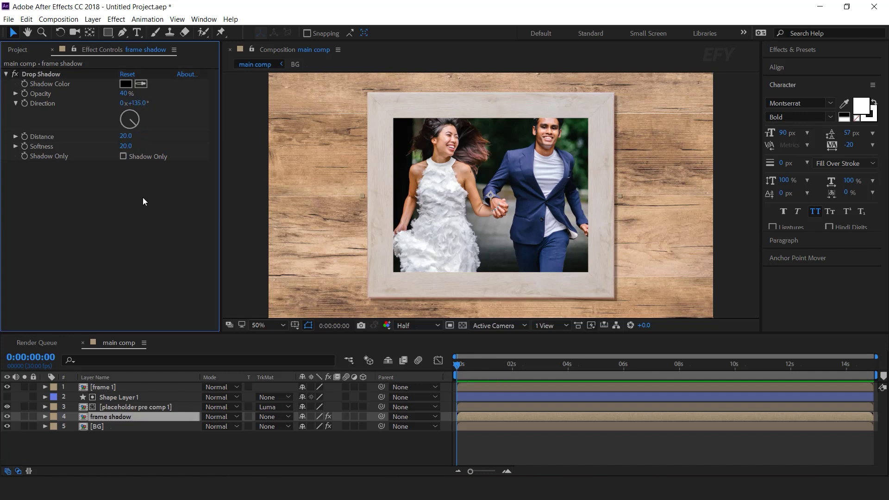
Duplicate the Drop Shadow on frame shadow, set the copy to opacity 30%, distance 50 and softness 50, and compare the look with it off
{"action": "left_click", "coordinate": [46, 73]}
{"action": "key", "text": "ctrl+d"}
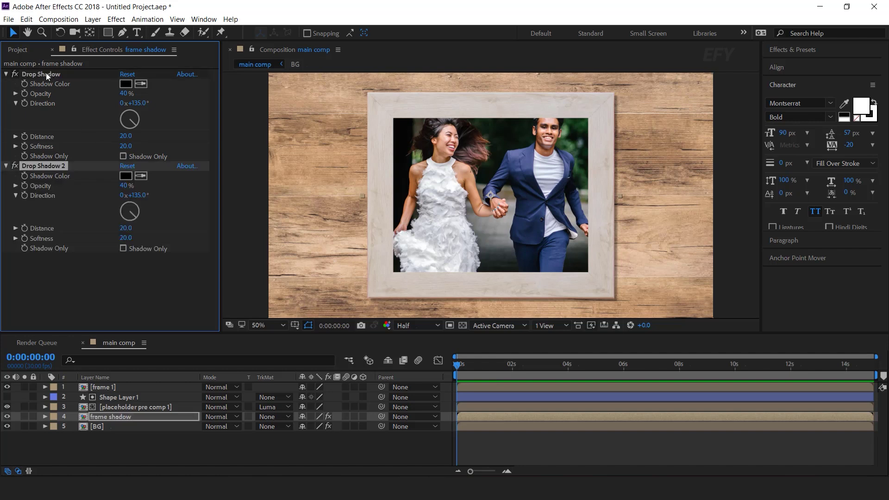
{"action": "left_click", "coordinate": [124, 185]}
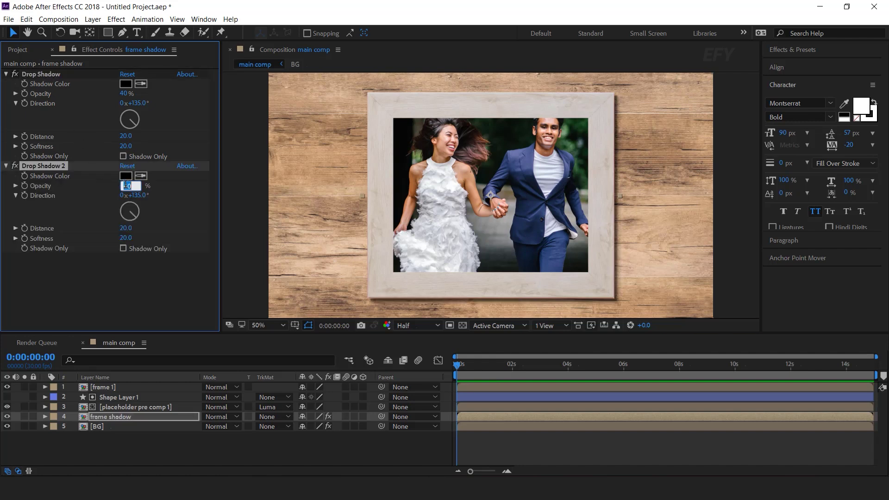
{"action": "type", "text": "30"}
{"action": "key", "text": "Return"}
{"action": "left_click", "coordinate": [126, 228]}
{"action": "key", "text": "Tab"}
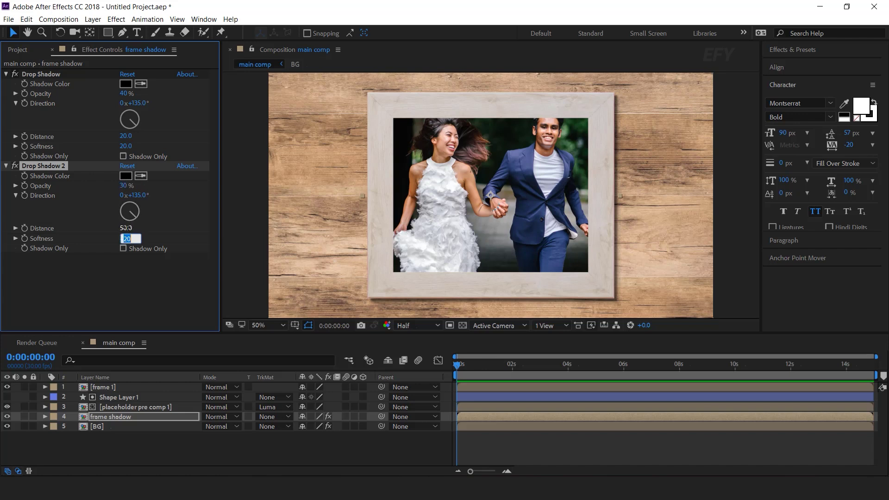
{"action": "type", "text": "50"}
{"action": "key", "text": "Return"}
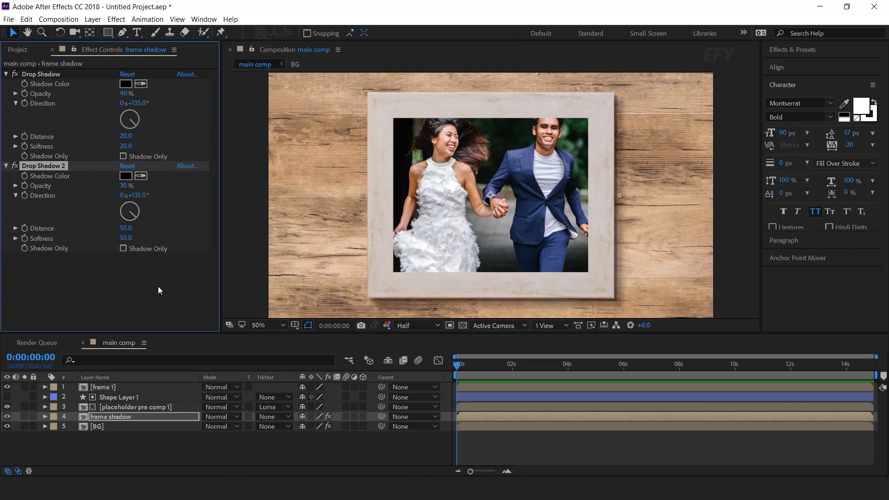
{"action": "left_click", "coordinate": [159, 290]}
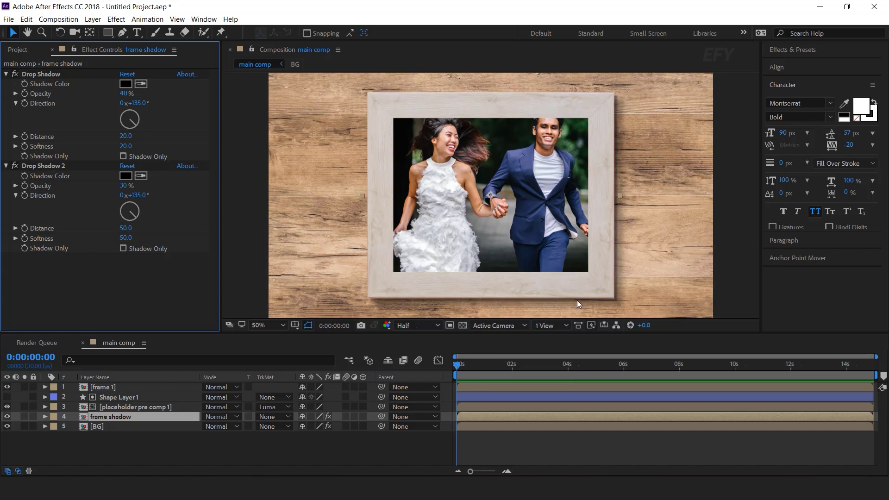
{"action": "left_click", "coordinate": [15, 166]}
{"action": "left_click", "coordinate": [14, 166]}
{"action": "scroll", "coordinate": [529, 218], "scroll_direction": "down", "scroll_amount": 2}
{"action": "left_click", "coordinate": [632, 207]}
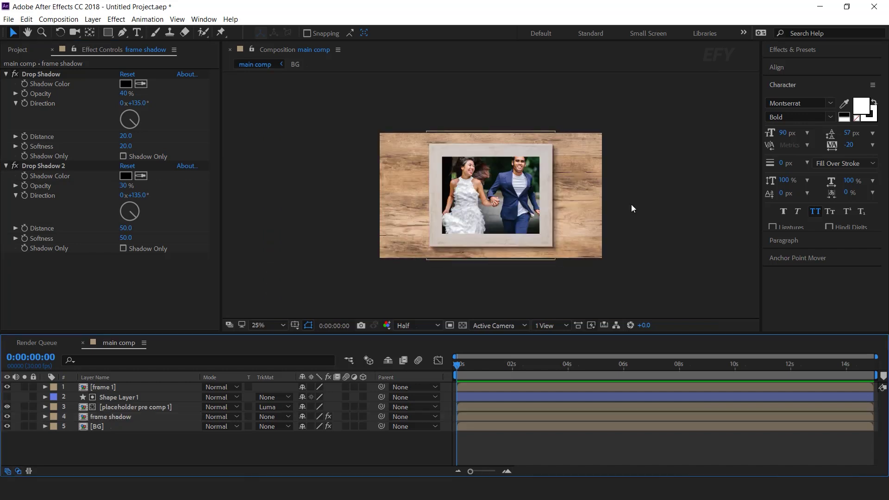
{"action": "scroll", "coordinate": [632, 208], "scroll_direction": "up", "scroll_amount": 2}
Scale the frame 1, Shape Layer 1, placeholder pre comp 1 and frame shadow layers down together so more of the wooden background shows around them
{"action": "left_click", "coordinate": [129, 417]}
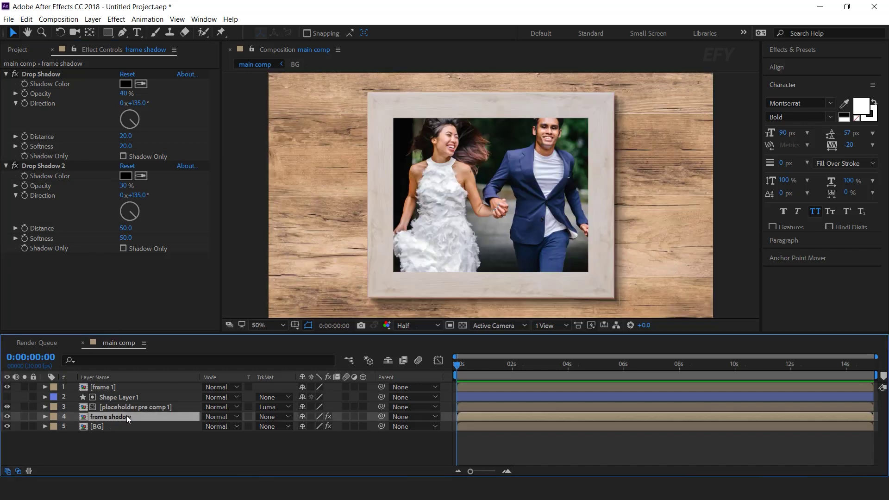
{"action": "left_click", "coordinate": [109, 387], "text": "shift"}
{"action": "left_click", "coordinate": [130, 446]}
{"action": "left_click", "coordinate": [121, 418]}
{"action": "left_click", "coordinate": [110, 388], "text": "shift"}
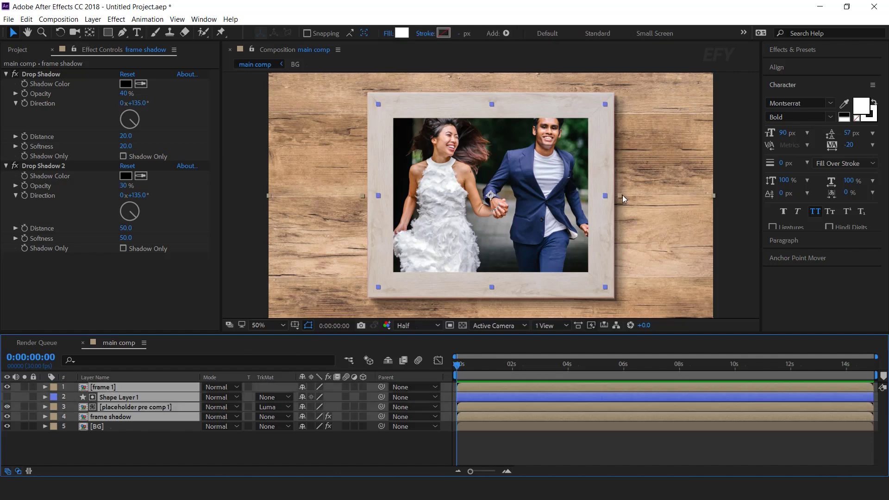
{"action": "left_click_drag", "start_coordinate": [619, 196], "coordinate": [583, 196]}
{"action": "left_click", "coordinate": [320, 452]}
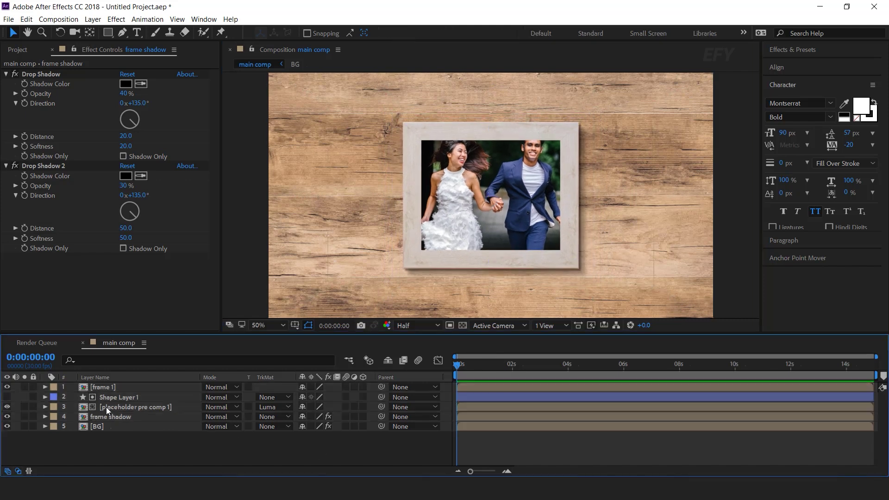
Make all five layers in main comp 3D and shift the placeholder photo slightly down inside the frame
{"action": "left_click", "coordinate": [156, 407]}
{"action": "left_click", "coordinate": [117, 426]}
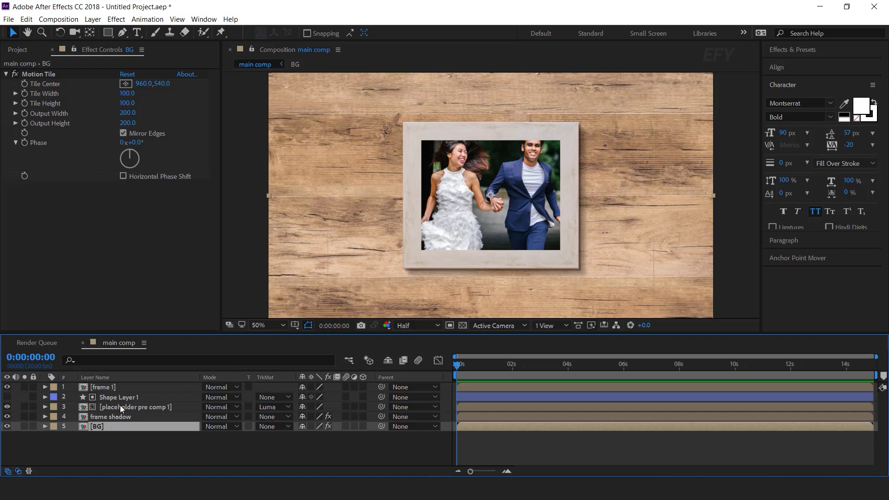
{"action": "left_click", "coordinate": [116, 388], "text": "shift"}
{"action": "left_click", "coordinate": [364, 388]}
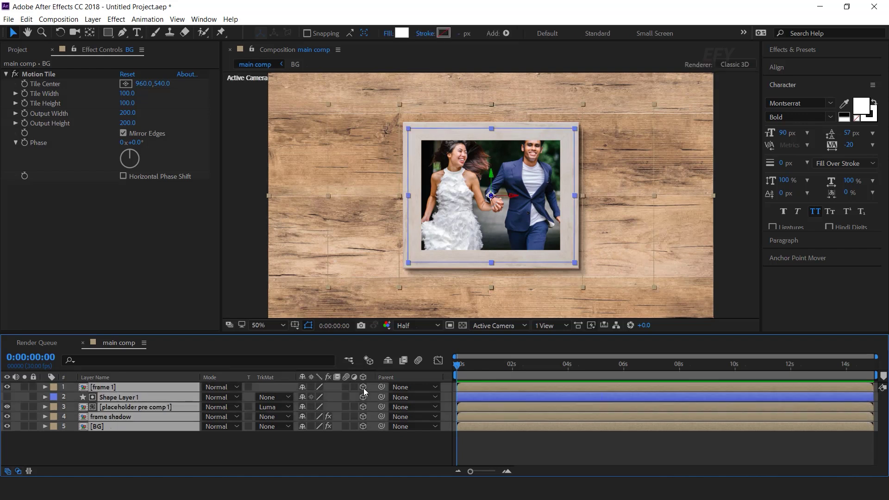
{"action": "left_click", "coordinate": [368, 441]}
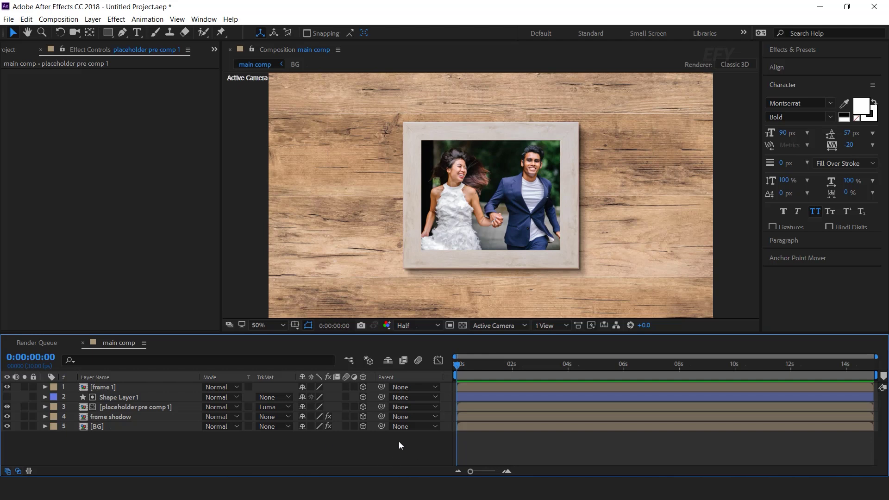
Add a null object to main comp, make it 3D, and parent all the other layers to it
{"action": "right_click", "coordinate": [399, 441]}
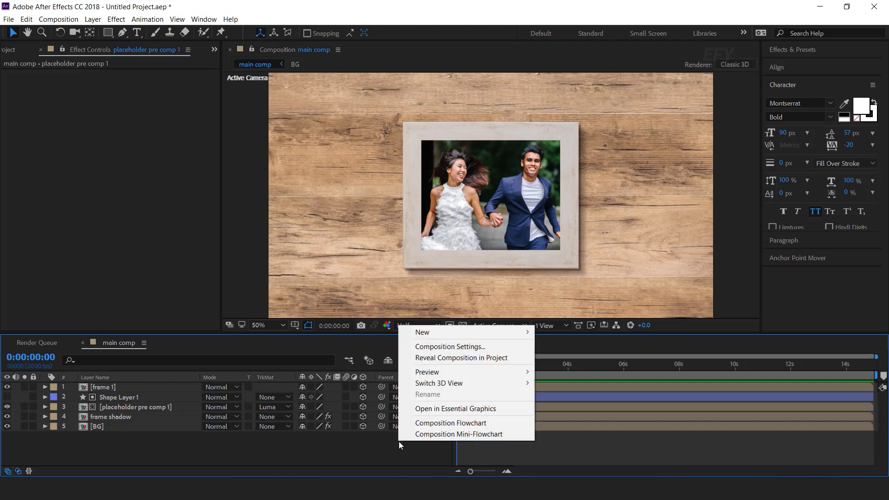
{"action": "mouse_move", "coordinate": [465, 331]}
{"action": "left_click", "coordinate": [576, 390]}
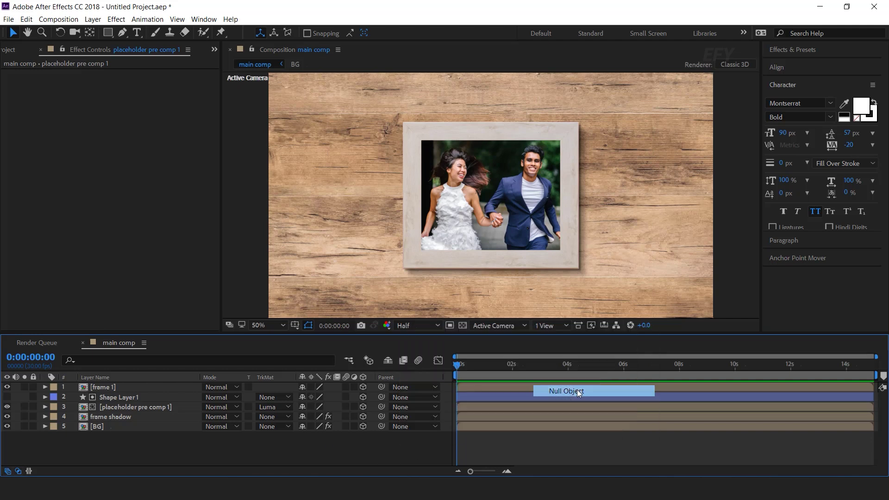
{"action": "left_click", "coordinate": [365, 386]}
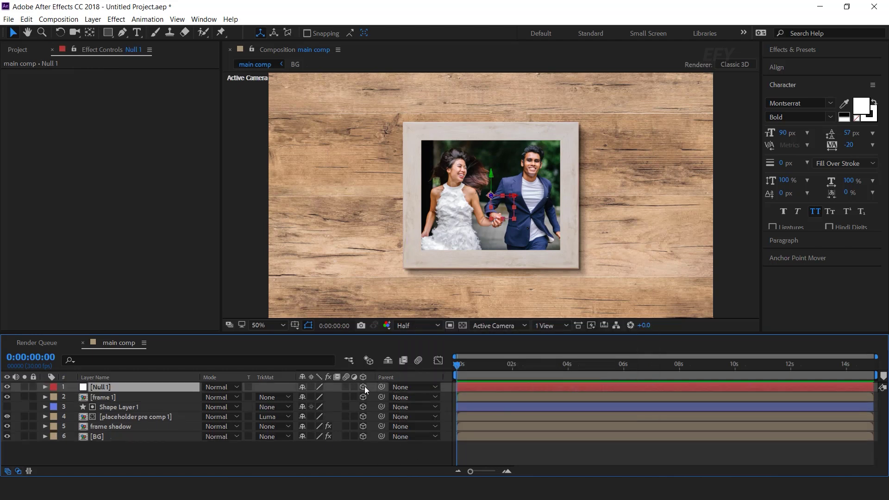
{"action": "left_click", "coordinate": [116, 399]}
{"action": "left_click", "coordinate": [103, 436], "text": "shift"}
{"action": "left_click_drag", "start_coordinate": [380, 396], "coordinate": [92, 389]}
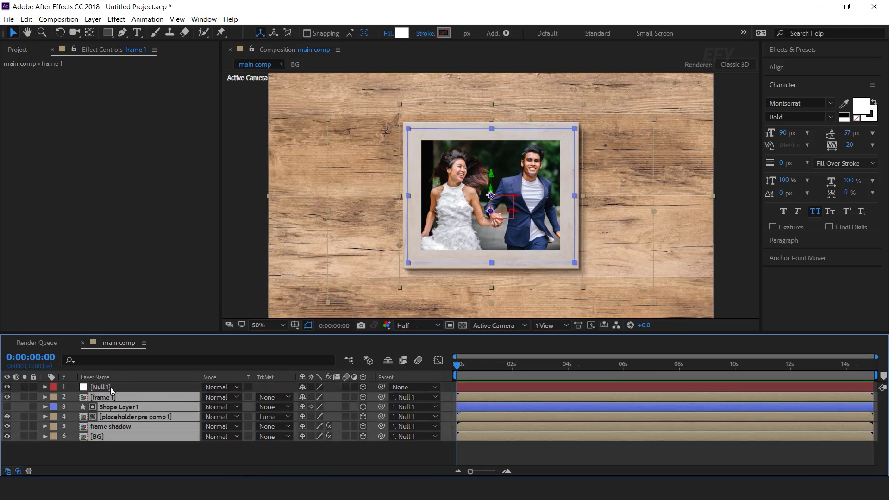
Add keyframes for the null's Position, X Rotation, Y Rotation and Z Rotation at the 5-second mark
{"action": "left_click", "coordinate": [110, 388]}
{"action": "left_click_drag", "start_coordinate": [479, 376], "coordinate": [596, 373]}
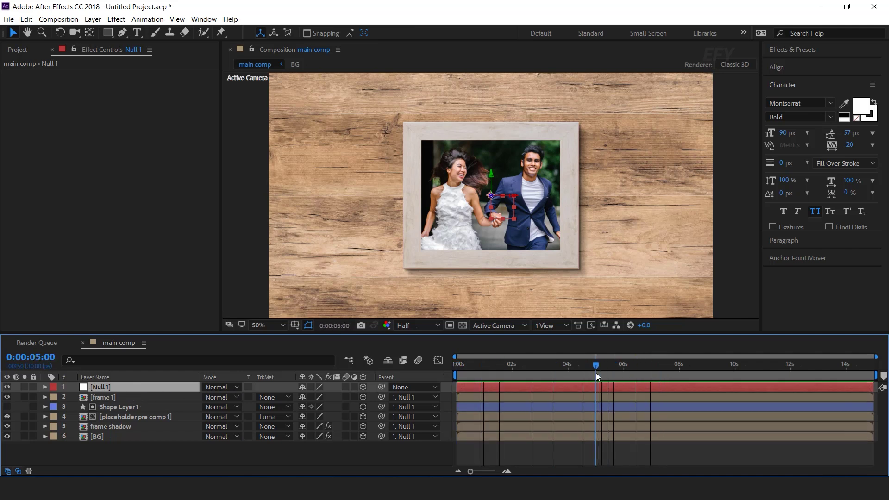
{"action": "left_click", "coordinate": [506, 471]}
{"action": "left_click_drag", "start_coordinate": [605, 472], "coordinate": [544, 471]}
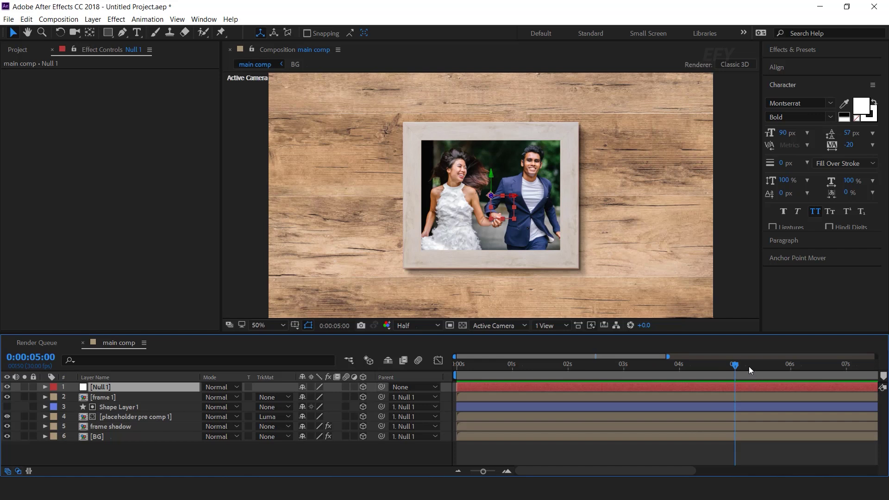
{"action": "key", "text": "p"}
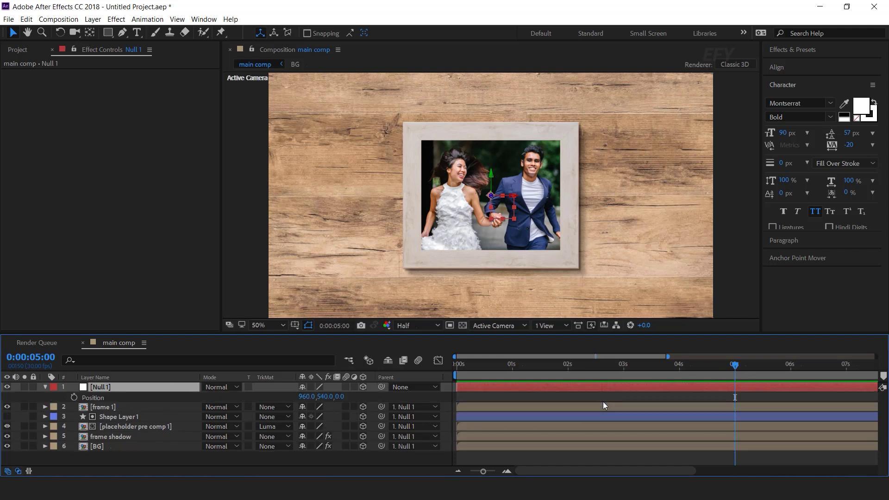
{"action": "key", "text": "shift+r"}
{"action": "left_click", "coordinate": [74, 397]}
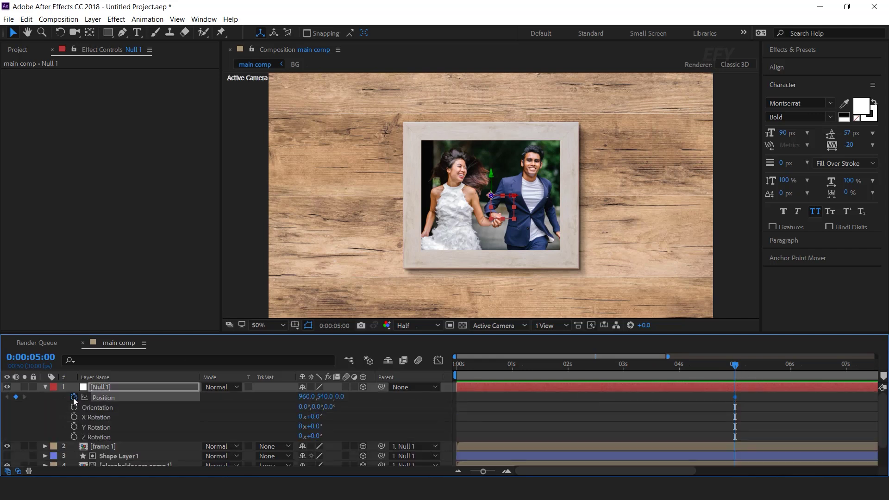
{"action": "left_click", "coordinate": [75, 417]}
{"action": "left_click", "coordinate": [74, 427]}
{"action": "left_click", "coordinate": [74, 436]}
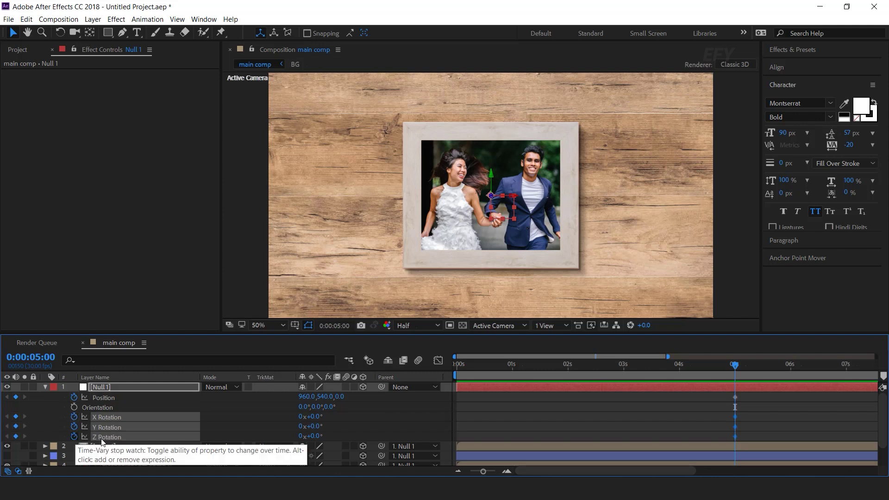
At the composition's start, keyframe the null's Z position at about -890 and its X, Y and Z rotation at -21°, -13° and -15°
{"action": "left_click_drag", "start_coordinate": [735, 366], "coordinate": [514, 366]}
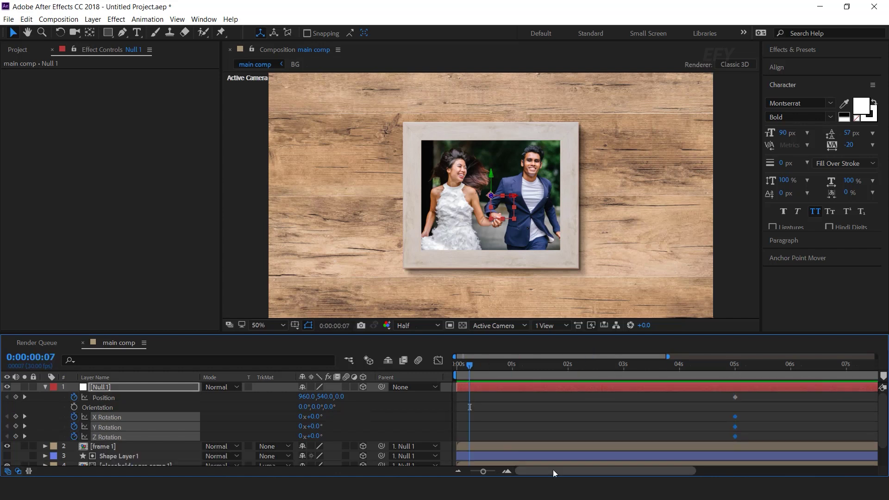
{"action": "key", "text": "Home"}
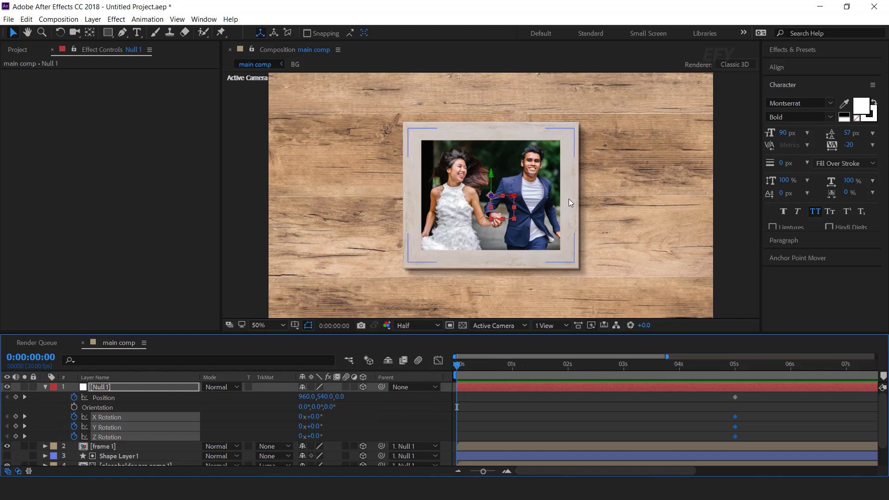
{"action": "left_click_drag", "start_coordinate": [341, 396], "coordinate": [252, 400]}
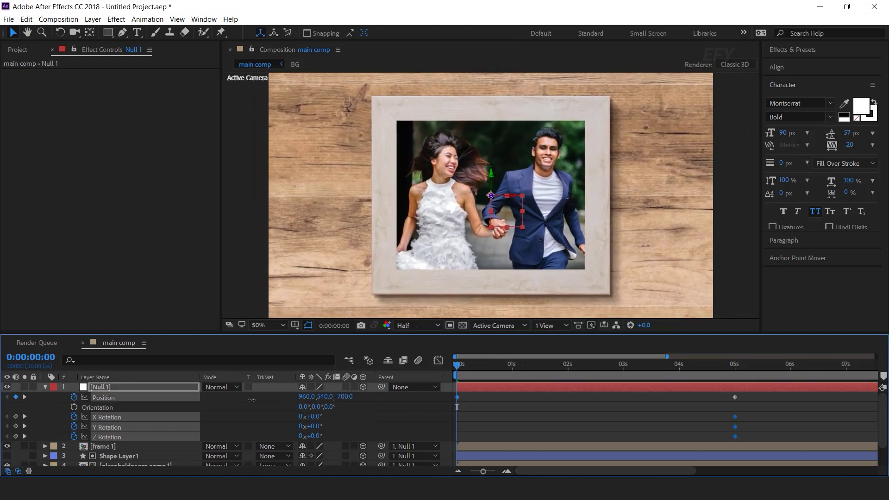
{"action": "left_click_drag", "start_coordinate": [313, 417], "coordinate": [306, 437]}
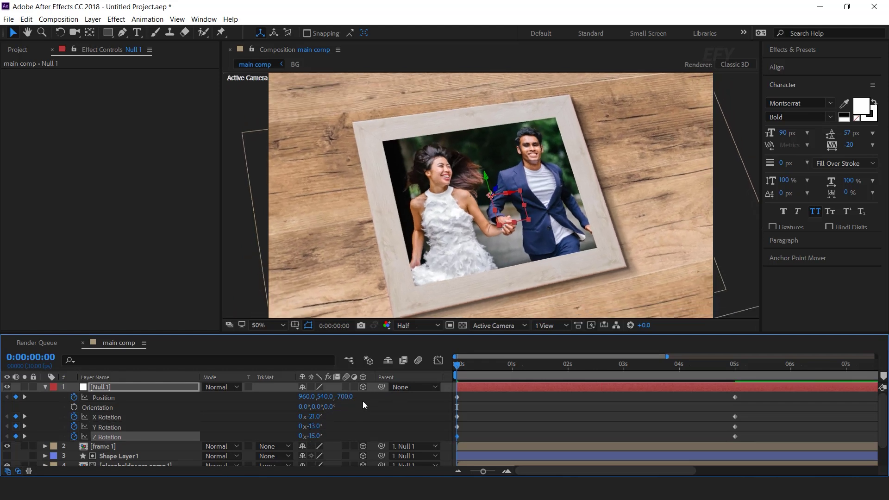
{"action": "left_click_drag", "start_coordinate": [347, 401], "coordinate": [259, 402]}
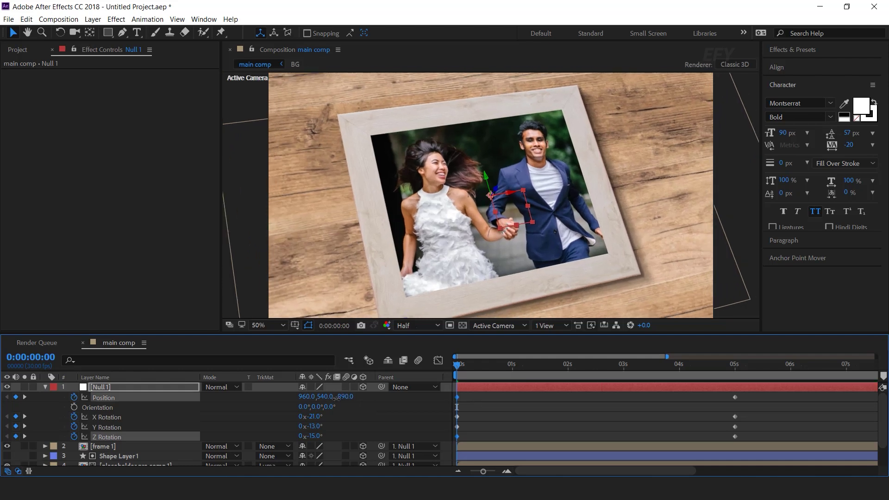
Apply Easy Ease to the null's Position and X, Y and Z Rotation keyframes at the 5-second mark and preview the animation
{"action": "left_click", "coordinate": [599, 413]}
{"action": "left_click_drag", "start_coordinate": [768, 397], "coordinate": [713, 437]}
{"action": "right_click", "coordinate": [735, 396]}
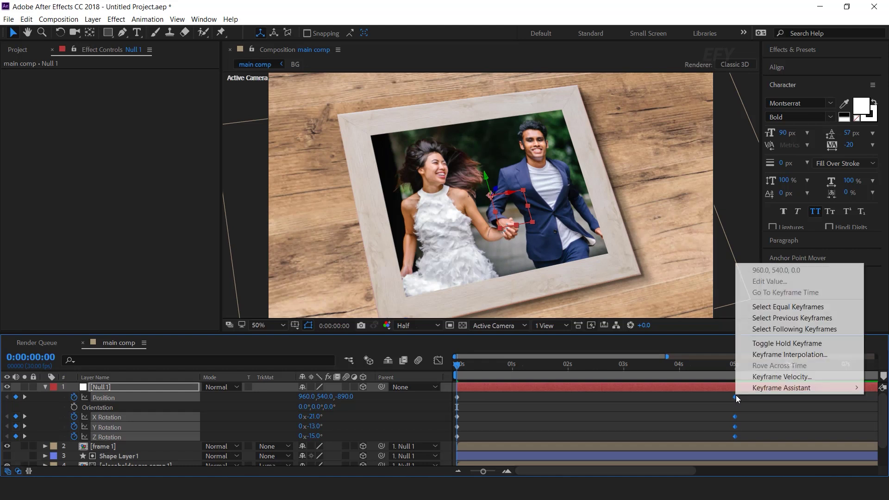
{"action": "mouse_move", "coordinate": [735, 393]}
{"action": "left_click", "coordinate": [584, 419]}
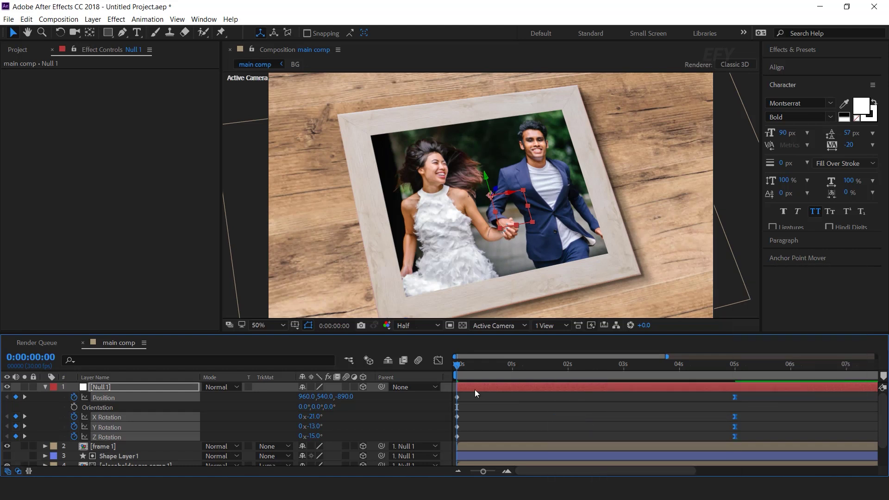
{"action": "key", "text": "space"}
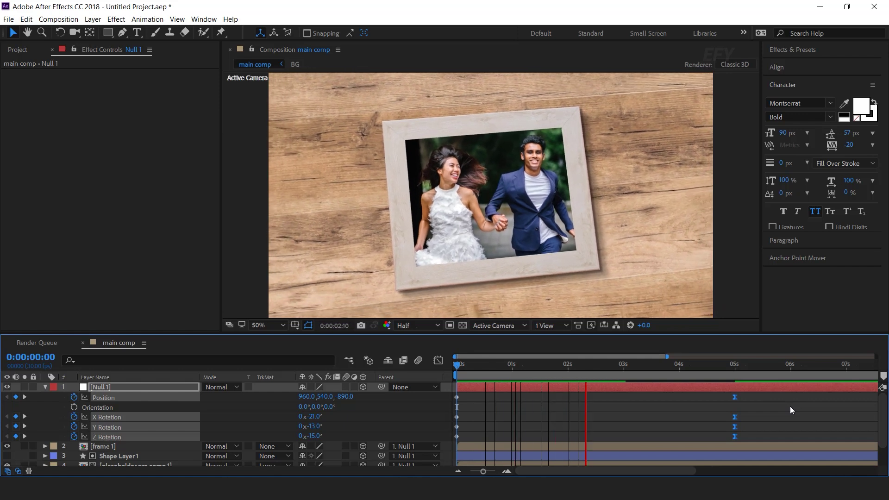
{"action": "key", "text": "space"}
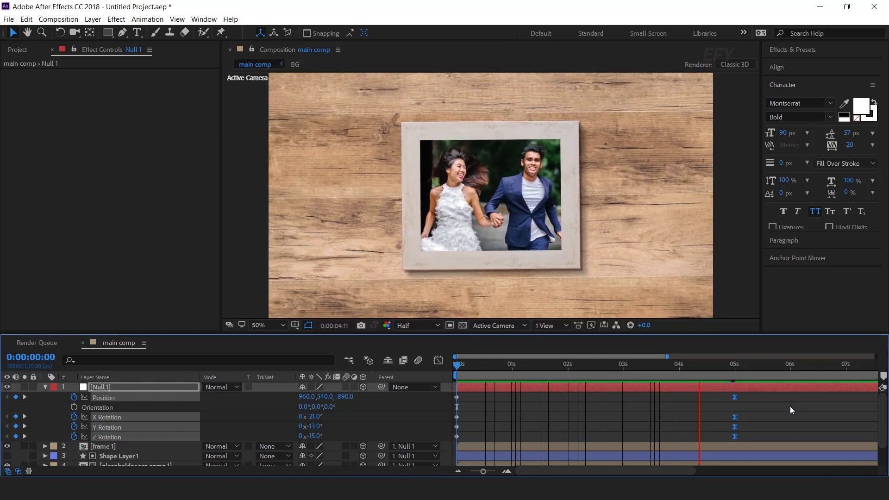
{"action": "key", "text": "Home"}
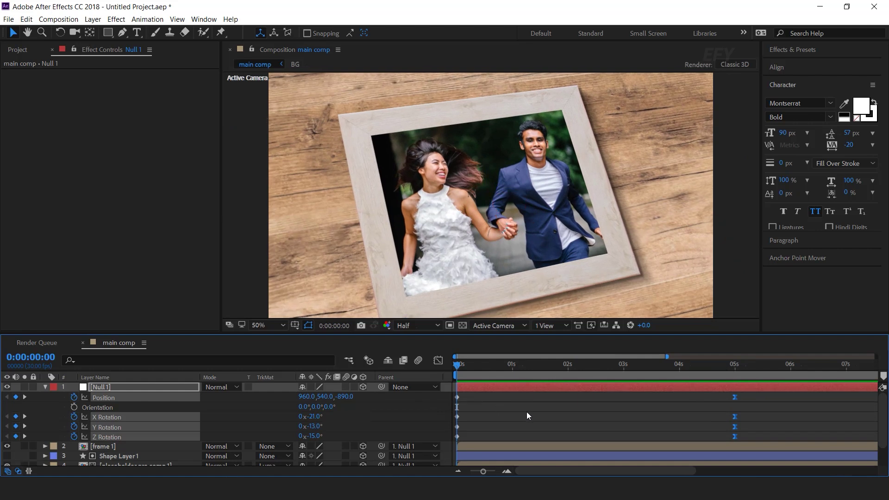
{"action": "key", "text": "space"}
{"action": "left_click_drag", "start_coordinate": [460, 366], "coordinate": [704, 364]}
{"action": "left_click", "coordinate": [462, 406]}
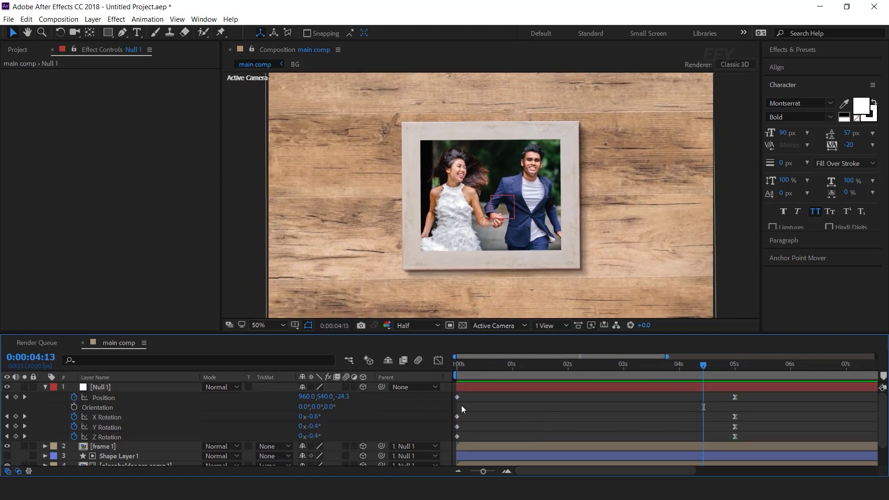
Pre-compose all six layers of main comp, including the null, into a new composition named scene 1
{"action": "left_click", "coordinate": [43, 385]}
{"action": "left_click", "coordinate": [135, 436]}
{"action": "left_click", "coordinate": [121, 387], "text": "shift"}
{"action": "right_click", "coordinate": [121, 387]}
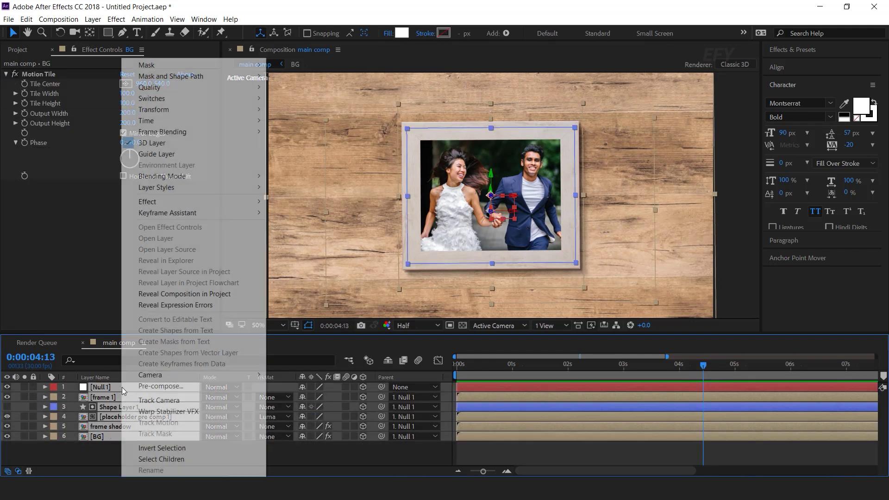
{"action": "left_click", "coordinate": [161, 386]}
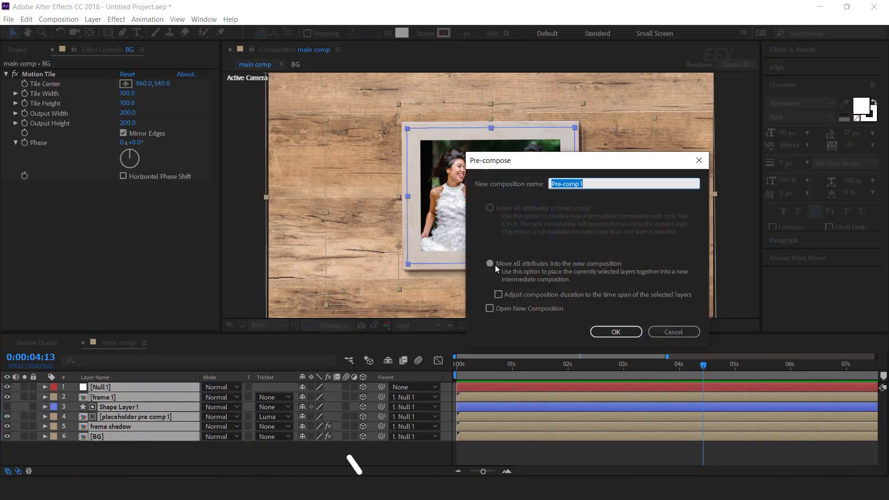
{"action": "type", "text": "scene 1"}
{"action": "key", "text": "Return"}
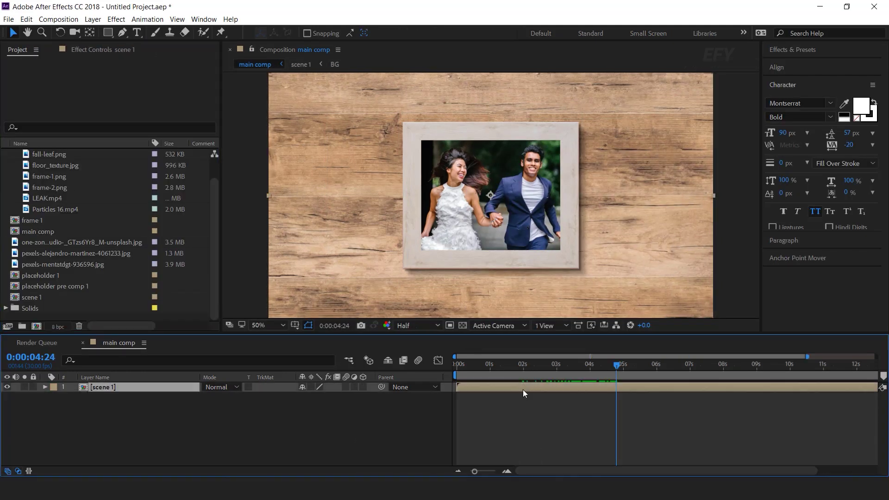
Duplicate the scene 1 layer to start at 0:00:04:21, and swap the copy's source for a duplicated composition, scene 2
{"action": "key", "text": "ctrl+d"}
{"action": "left_click_drag", "start_coordinate": [457, 387], "coordinate": [626, 387]}
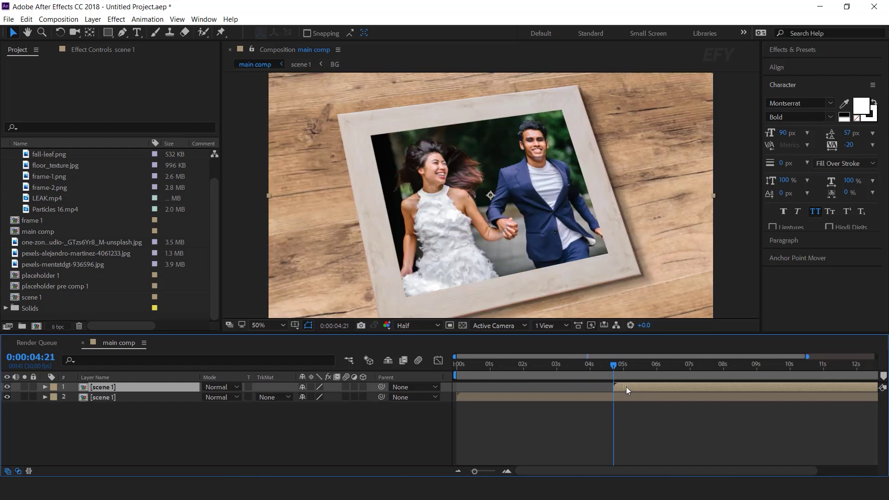
{"action": "left_click", "coordinate": [31, 296]}
{"action": "key", "text": "ctrl+d"}
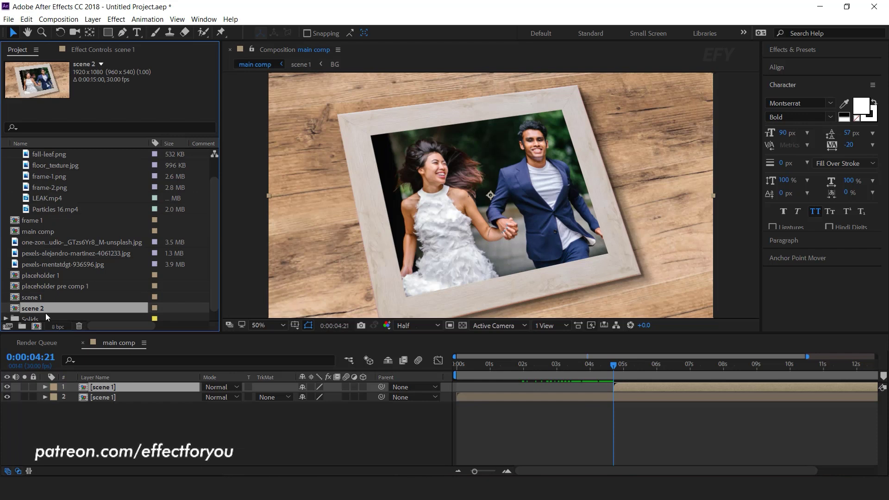
{"action": "left_click_drag", "start_coordinate": [46, 313], "coordinate": [126, 388]}
In scene 2, delete the null's Position and X, Y and Z Rotation keyframes at the start of the timeline
{"action": "double_click", "coordinate": [125, 387]}
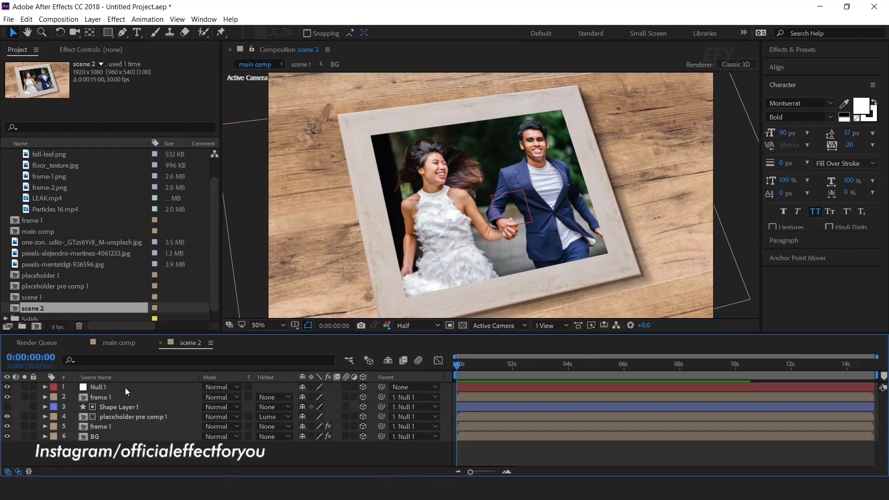
{"action": "left_click_drag", "start_coordinate": [511, 364], "coordinate": [651, 366]}
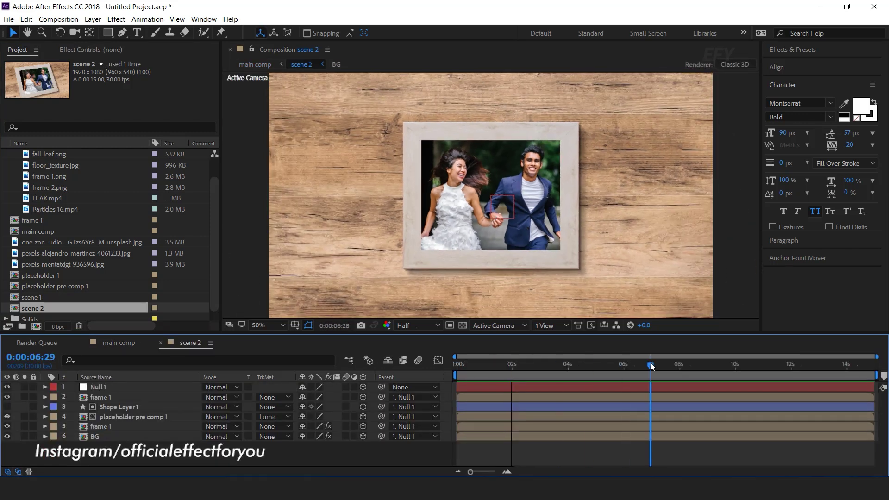
{"action": "left_click", "coordinate": [598, 389]}
{"action": "key", "text": "u"}
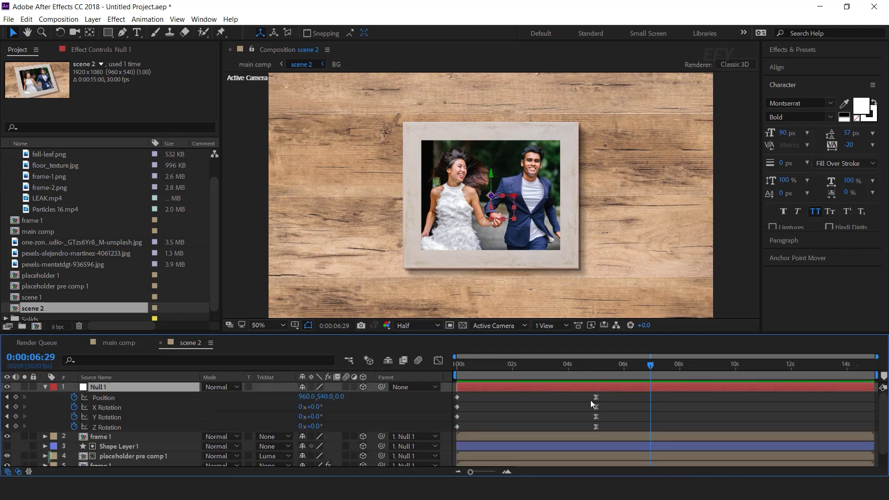
{"action": "key", "text": "Delete"}
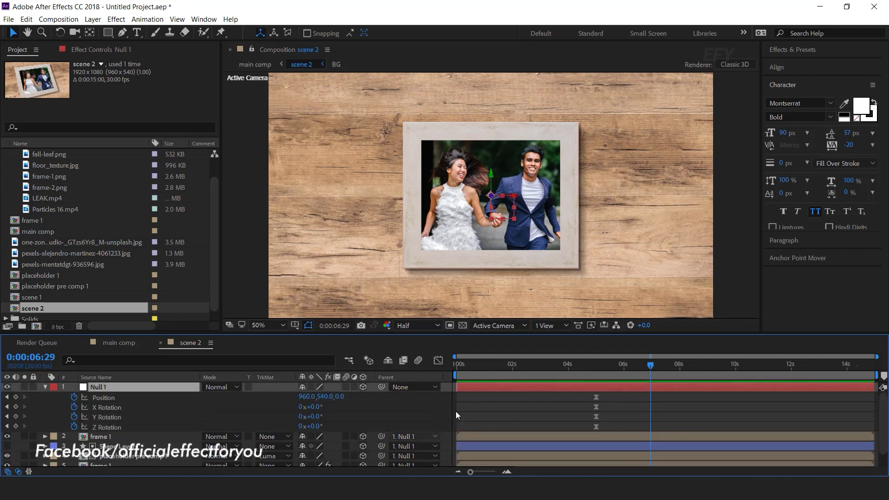
{"action": "left_click", "coordinate": [45, 387]}
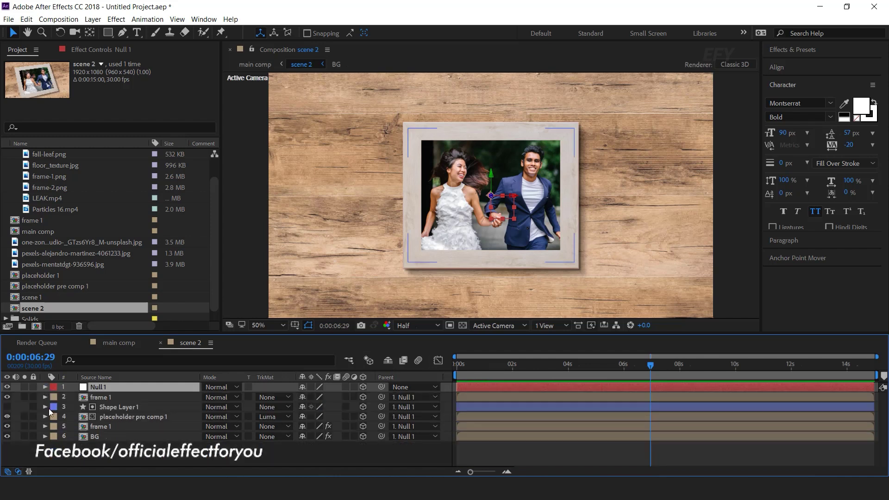
Scale down the frame, matte shape, placeholder photo and frame shadow together and move them to the left half of the wooden background
{"action": "left_click", "coordinate": [107, 397]}
{"action": "left_click", "coordinate": [105, 426], "text": "shift"}
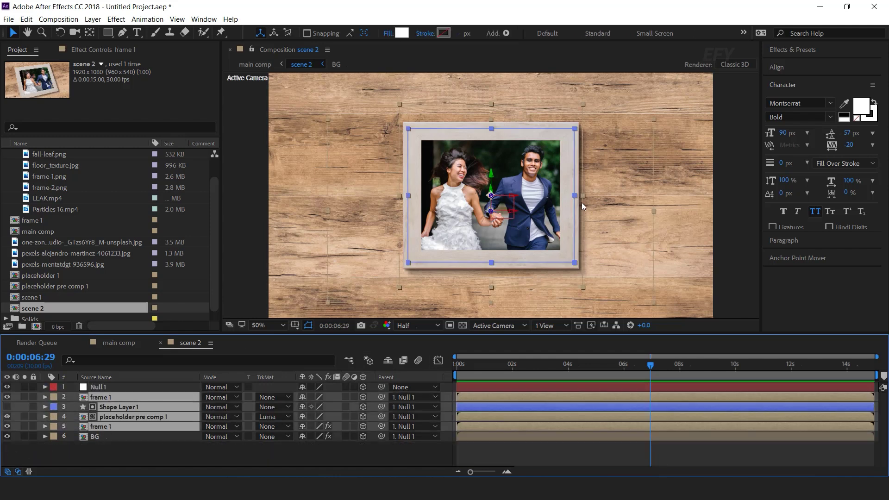
{"action": "left_click_drag", "start_coordinate": [516, 196], "coordinate": [527, 211]}
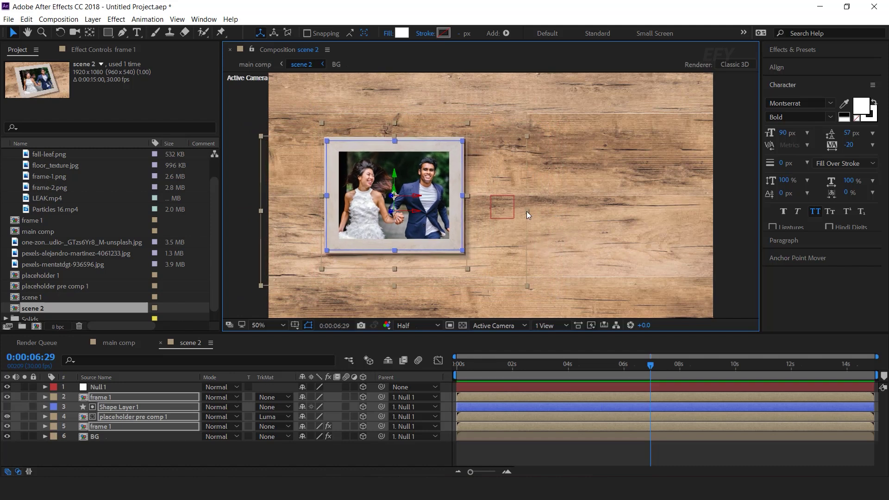
{"action": "left_click", "coordinate": [396, 446]}
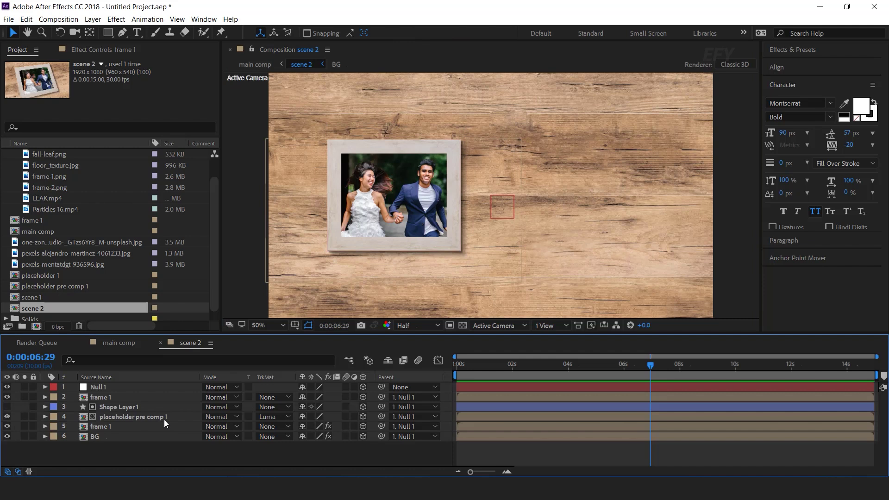
Duplicate placeholder pre comp 1 as placeholder pre comp 2 and use it as the source of the placeholder layer in scene 2
{"action": "left_click", "coordinate": [144, 419]}
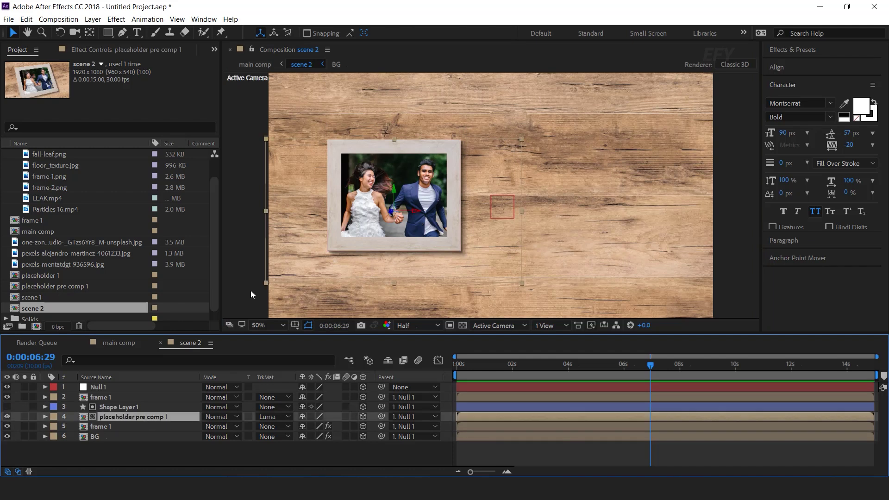
{"action": "left_click", "coordinate": [89, 288]}
{"action": "key", "text": "ctrl+d"}
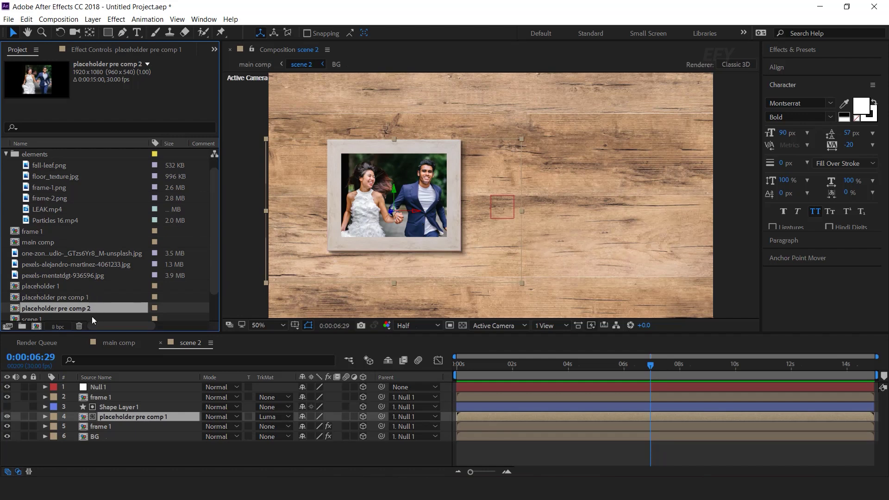
{"action": "left_click_drag", "start_coordinate": [92, 315], "coordinate": [154, 419]}
Inside placeholder pre comp 2, replace the placeholder 1 layer with a duplicated composition, placeholder 2
{"action": "double_click", "coordinate": [162, 417]}
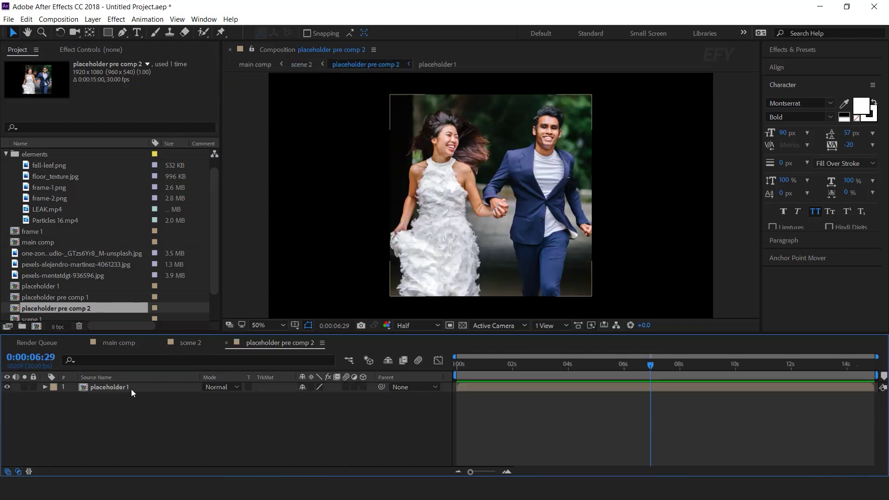
{"action": "left_click", "coordinate": [46, 285]}
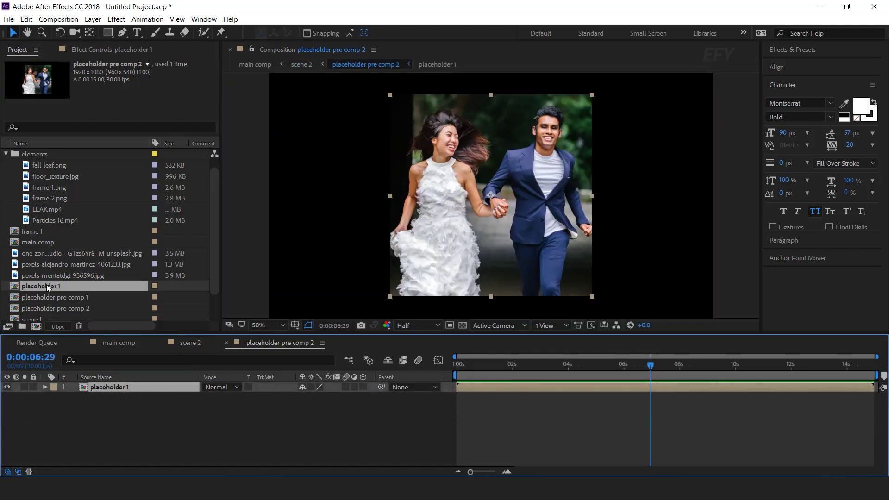
{"action": "key", "text": "ctrl+d"}
{"action": "left_click_drag", "start_coordinate": [55, 309], "coordinate": [150, 389]}
In placeholder 2, replace the photo with one-zone-studio-_GTzs6Yr8_M-unsplash.jpg and scale it down to fit the square placeholder
{"action": "double_click", "coordinate": [146, 390]}
{"action": "left_click", "coordinate": [143, 386]}
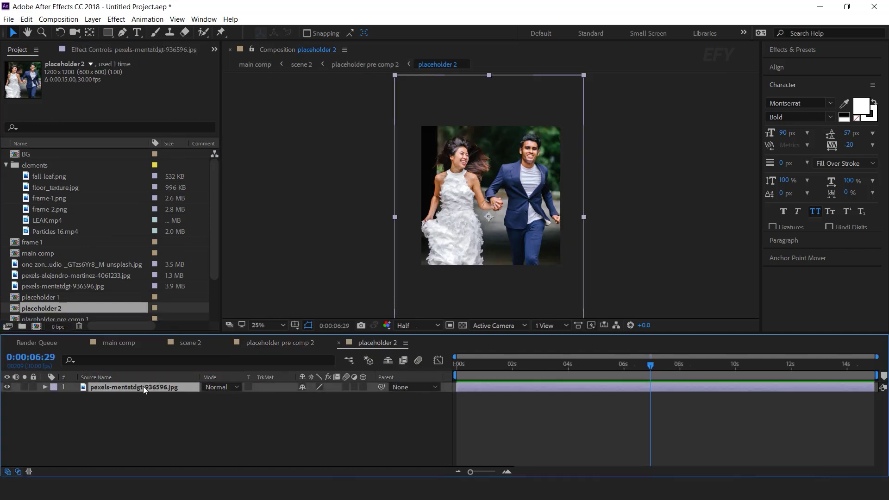
{"action": "left_click", "coordinate": [108, 264]}
{"action": "left_click_drag", "start_coordinate": [105, 264], "coordinate": [176, 389]}
{"action": "left_click_drag", "start_coordinate": [637, 216], "coordinate": [553, 210]}
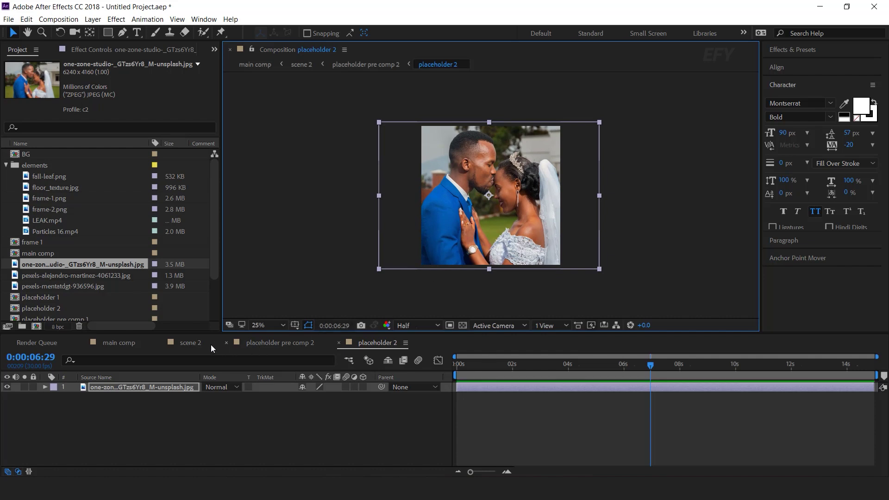
In scene 2, assign the Sandstone label to the frame, matte shape, placeholder pre comp 2 and frame shadow layers
{"action": "left_click", "coordinate": [190, 343]}
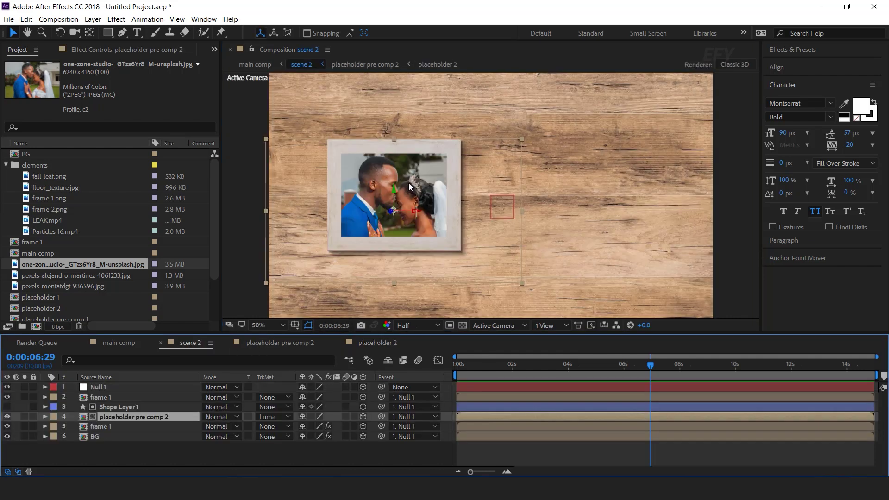
{"action": "left_click", "coordinate": [107, 397]}
{"action": "left_click", "coordinate": [105, 427], "text": "shift"}
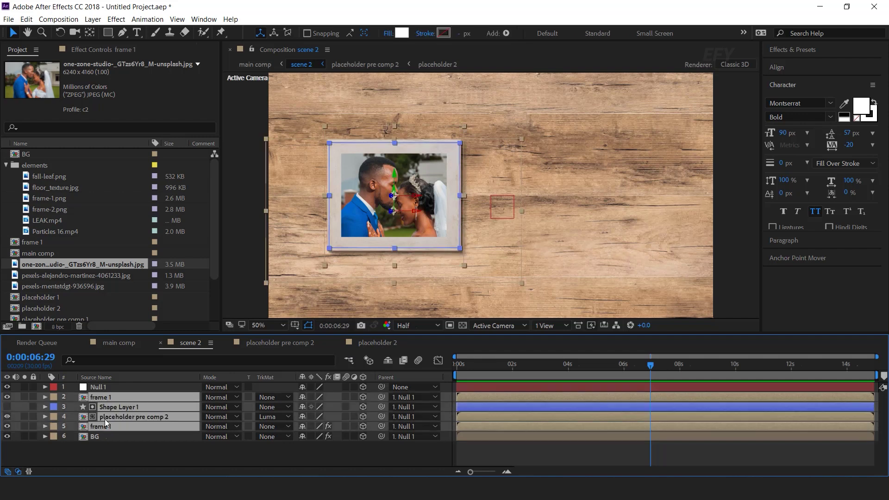
{"action": "left_click", "coordinate": [54, 400]}
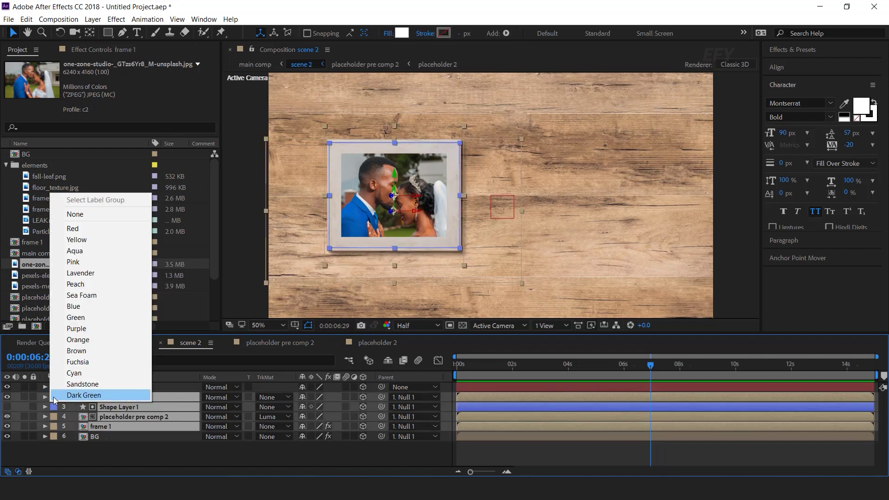
{"action": "left_click", "coordinate": [95, 383]}
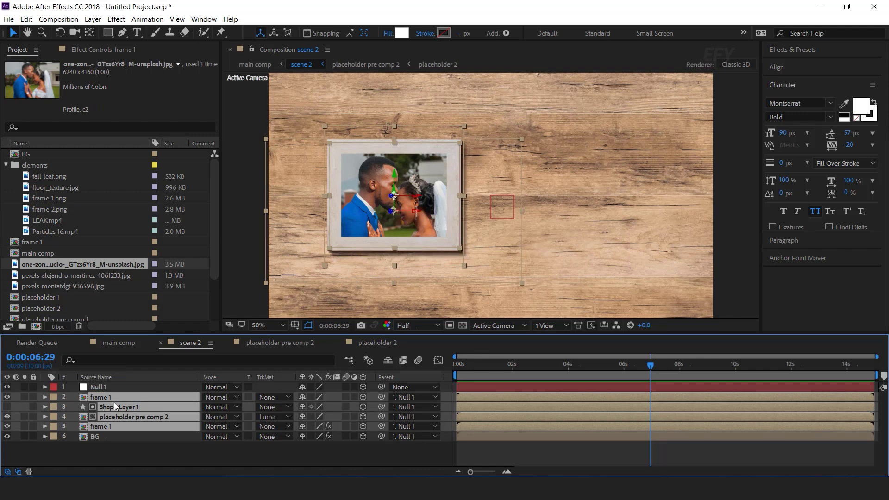
Duplicate the four framed-photo layers, label the copies Cyan and place them to the right of the original frame
{"action": "key", "text": "ctrl+d"}
{"action": "left_click", "coordinate": [54, 406]}
{"action": "left_click", "coordinate": [77, 373]}
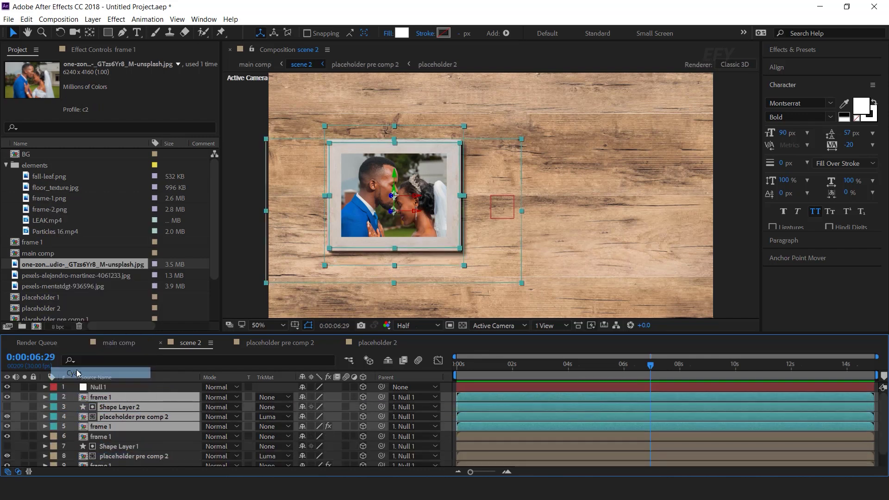
{"action": "left_click_drag", "start_coordinate": [427, 205], "coordinate": [592, 212]}
{"action": "left_click", "coordinate": [448, 428]}
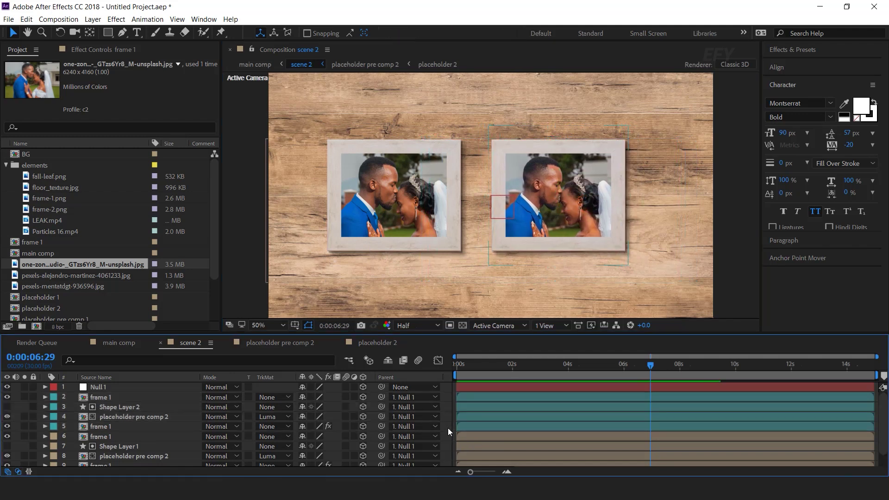
Create a new 1920 x 1080 composition named frame 2
{"action": "left_click", "coordinate": [110, 396]}
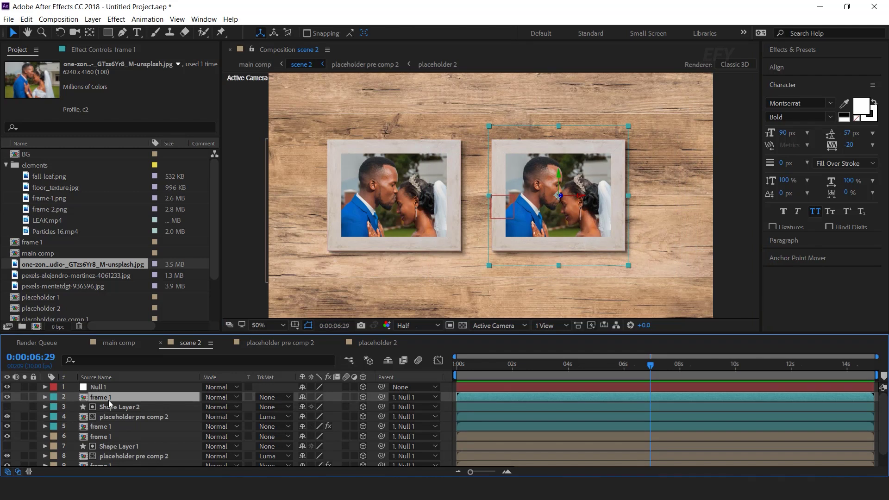
{"action": "scroll", "coordinate": [66, 251], "scroll_direction": "down", "scroll_amount": 3}
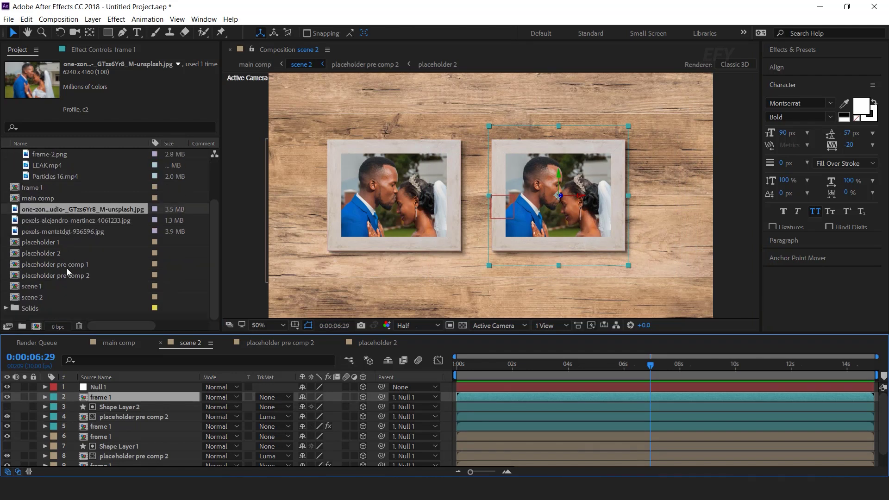
{"action": "left_click", "coordinate": [46, 318]}
{"action": "key", "text": "ctrl+n"}
{"action": "left_click", "coordinate": [365, 208]}
{"action": "type", "text": "1920"}
{"action": "key", "text": "Tab"}
{"action": "type", "text": "1080"}
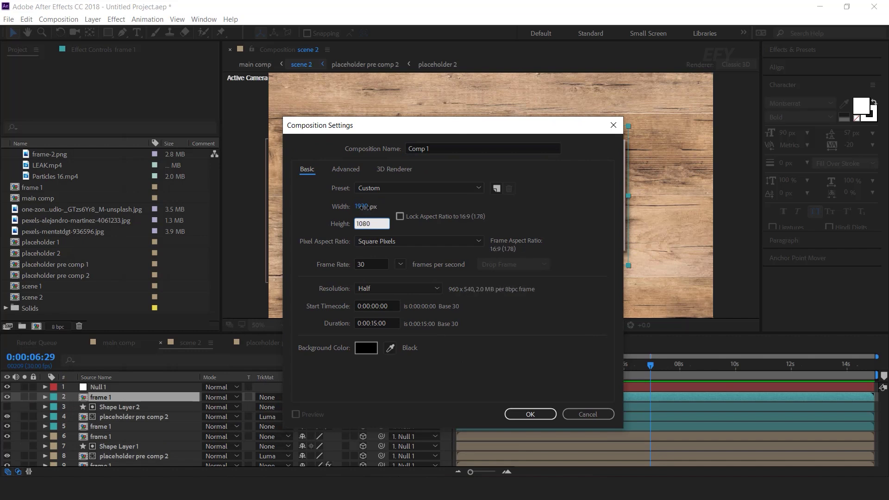
{"action": "left_click", "coordinate": [436, 150]}
{"action": "type", "text": "fra"}
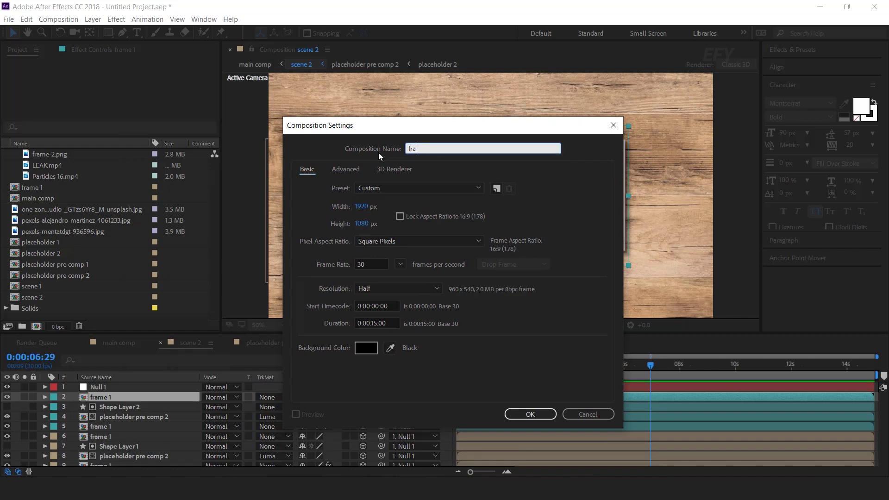
{"action": "type", "text": "me 2"}
{"action": "key", "text": "Return"}
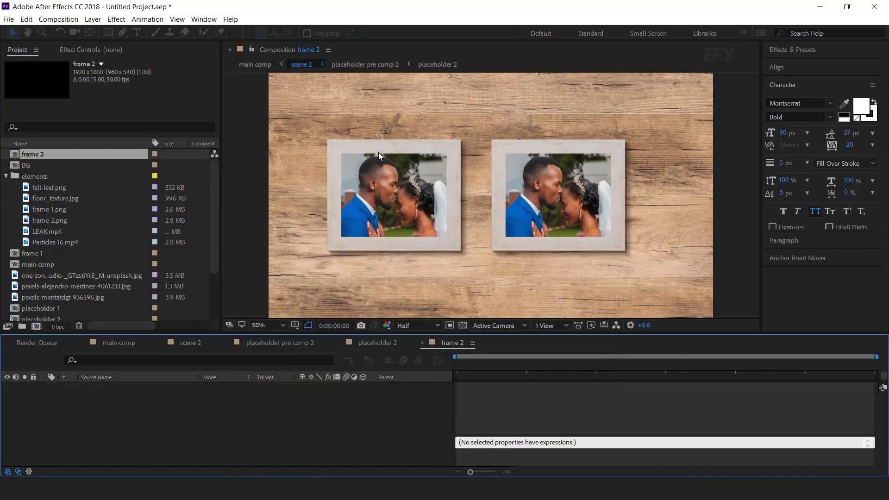
Add frame-2.png to the frame 2 composition and scale it to 28%
{"action": "left_click_drag", "start_coordinate": [54, 209], "coordinate": [169, 430]}
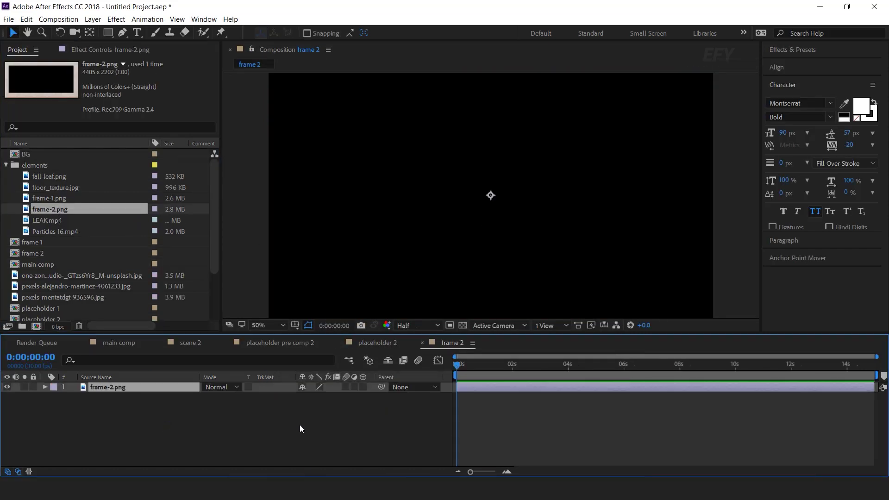
{"action": "key", "text": "s"}
{"action": "left_click_drag", "start_coordinate": [315, 397], "coordinate": [296, 402]}
{"action": "left_click", "coordinate": [340, 428]}
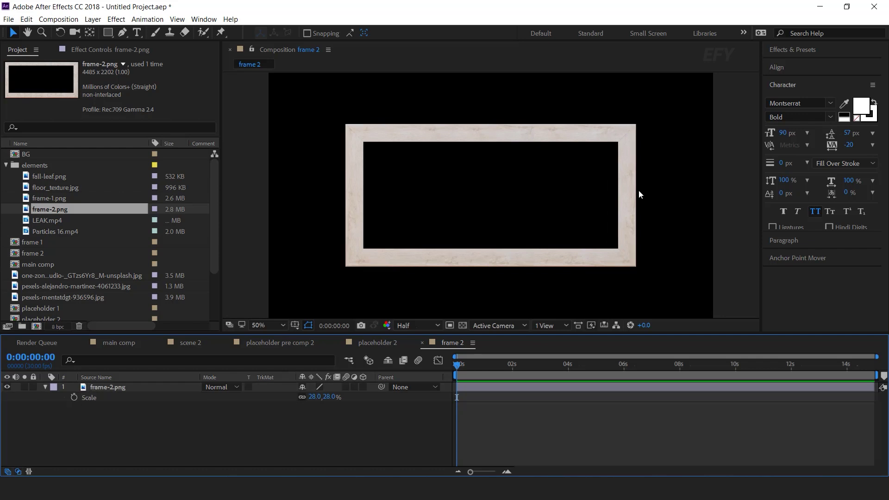
{"action": "scroll", "coordinate": [637, 192], "scroll_direction": "down", "scroll_amount": 2}
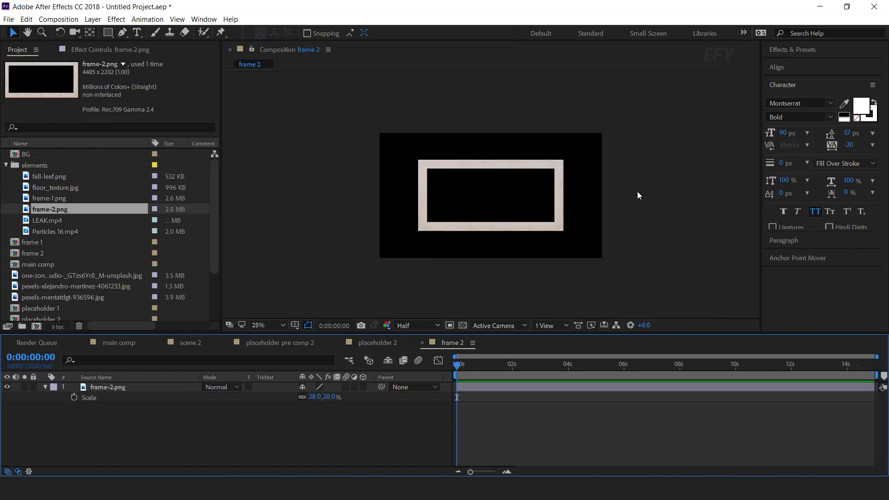
In scene 2, replace both Cyan-labelled frame 1 layers, the frame and its shadow, with the frame 2 composition
{"action": "left_click", "coordinate": [422, 343]}
{"action": "left_click", "coordinate": [190, 343]}
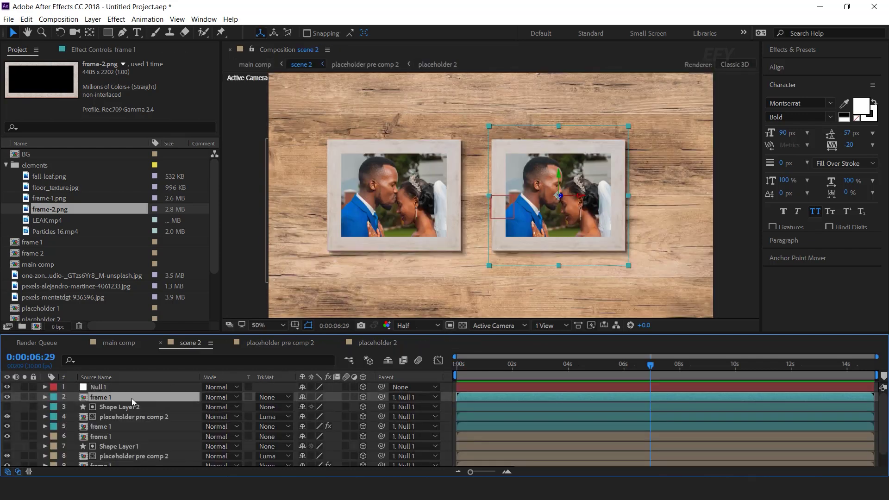
{"action": "left_click", "coordinate": [107, 426], "text": "ctrl"}
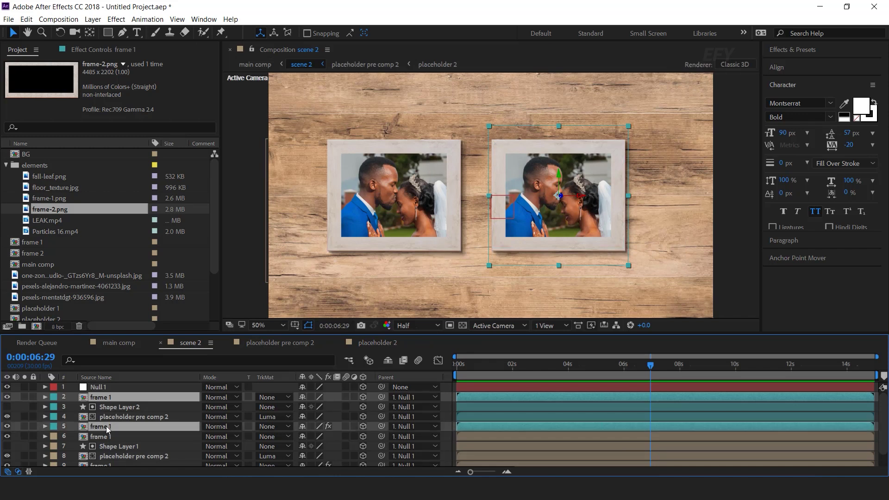
{"action": "left_click", "coordinate": [38, 254]}
{"action": "left_click_drag", "start_coordinate": [32, 254], "coordinate": [113, 398]}
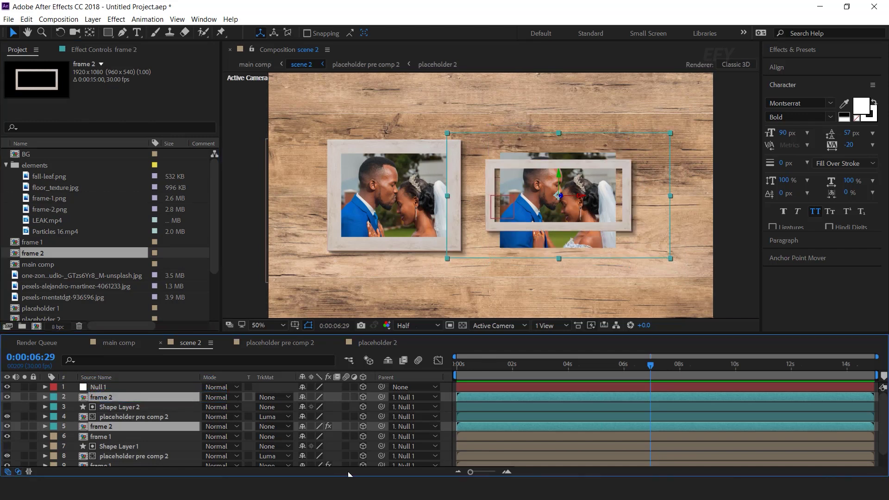
Scale both frame 2 layers to 69.1% and shift them slightly right, clear of the square frame
{"action": "key", "text": "s"}
{"action": "left_click_drag", "start_coordinate": [339, 408], "coordinate": [346, 407]}
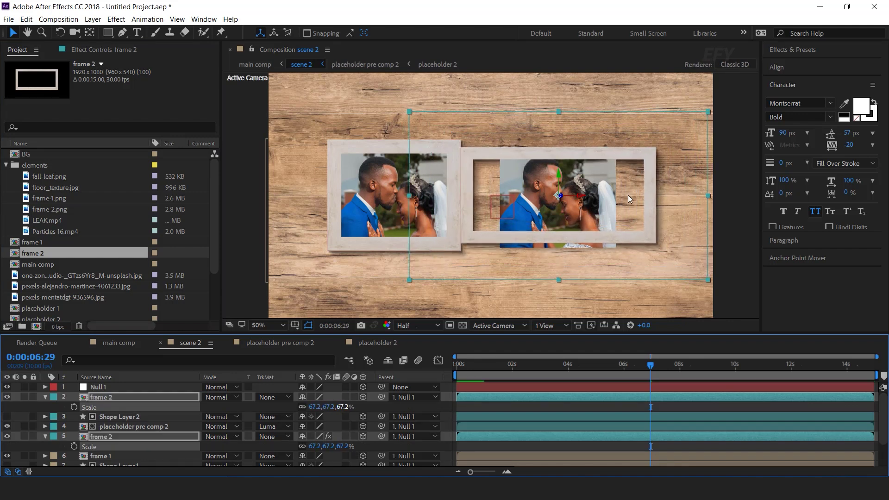
{"action": "left_click_drag", "start_coordinate": [581, 197], "coordinate": [591, 196]}
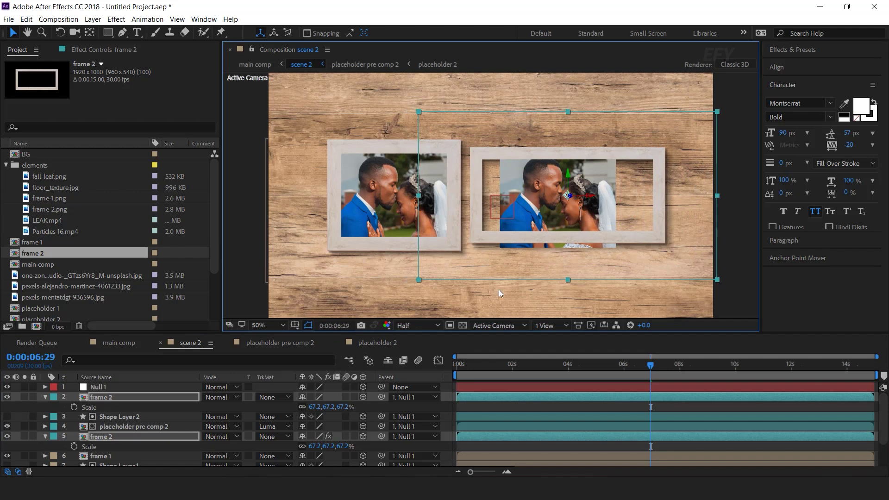
{"action": "left_click_drag", "start_coordinate": [343, 446], "coordinate": [352, 446]}
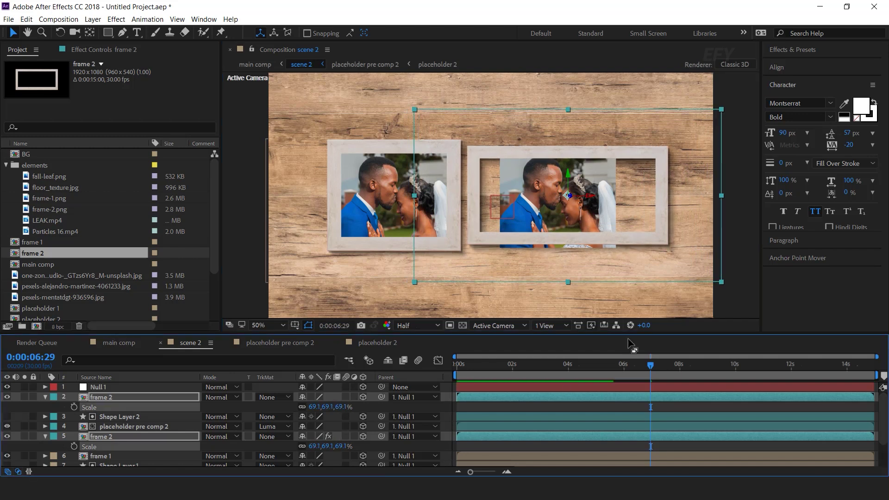
{"action": "left_click", "coordinate": [124, 396]}
{"action": "left_click", "coordinate": [44, 396]}
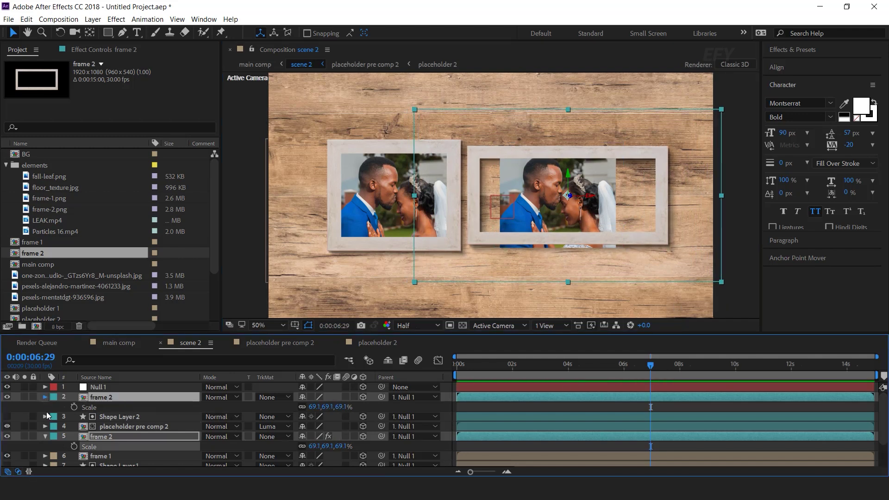
{"action": "left_click", "coordinate": [47, 424]}
Duplicate placeholder pre comp 2 in the project and replace the Cyan-labelled placeholder layer with the copy, placeholder pre comp 3
{"action": "left_click", "coordinate": [134, 417]}
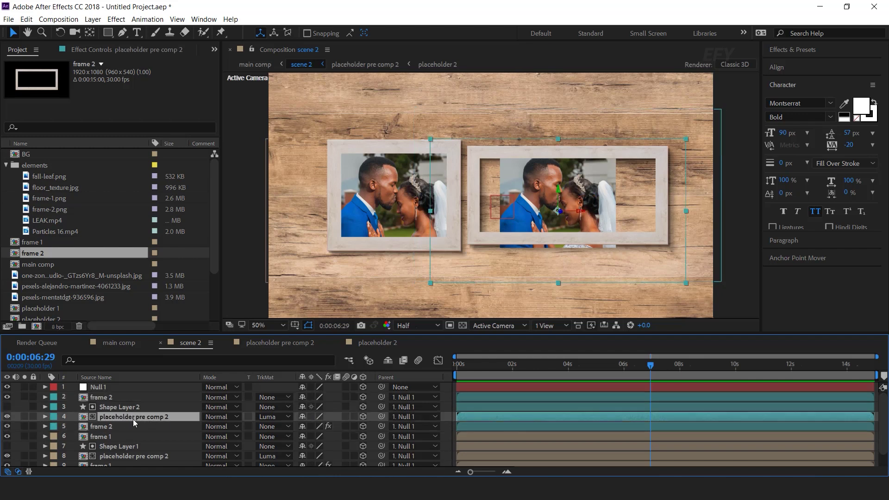
{"action": "scroll", "coordinate": [112, 279], "scroll_direction": "down", "scroll_amount": 3}
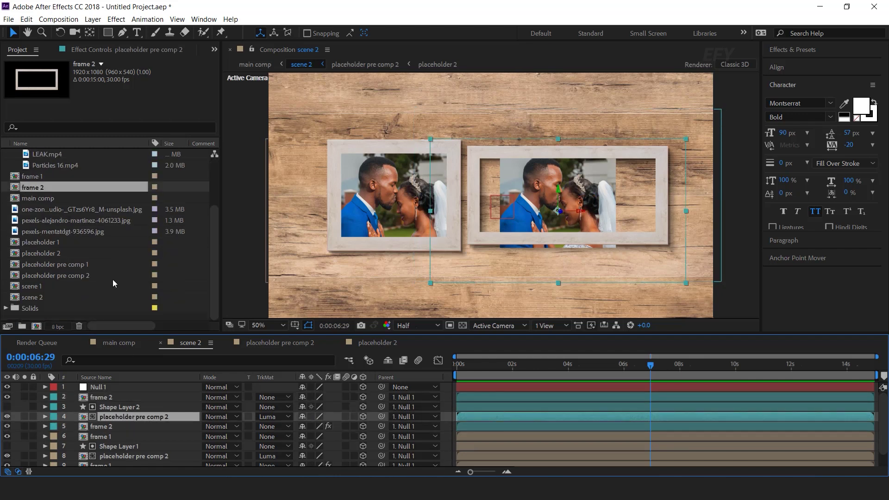
{"action": "left_click", "coordinate": [80, 276]}
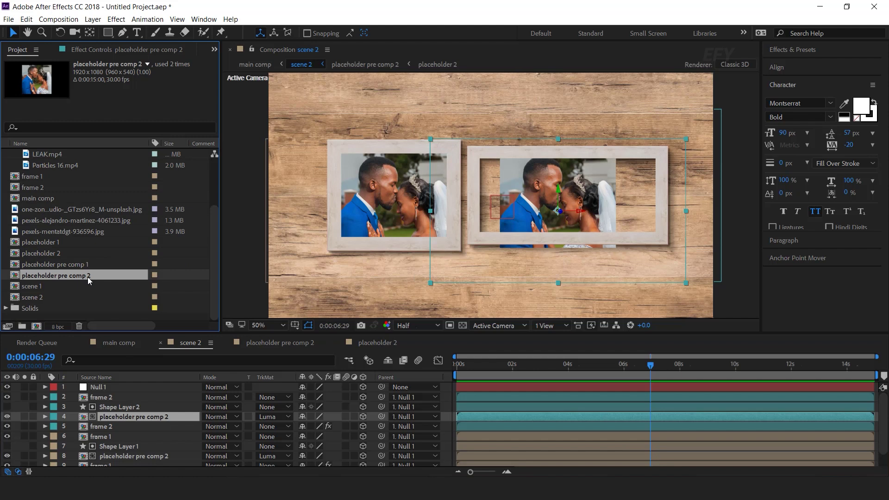
{"action": "key", "text": "ctrl+d"}
{"action": "left_click_drag", "start_coordinate": [87, 277], "coordinate": [169, 420]}
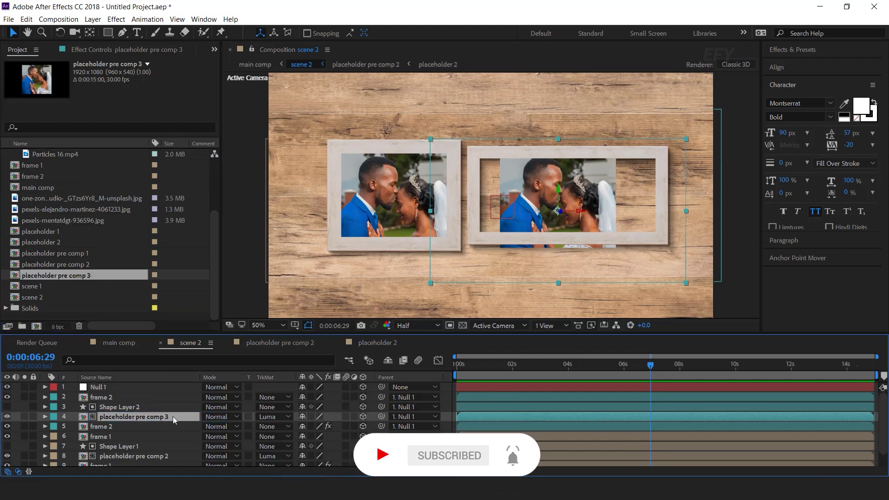
Inside placeholder pre comp 3, replace the placeholder 2 layer with a duplicated composition, placeholder 3
{"action": "double_click", "coordinate": [163, 418]}
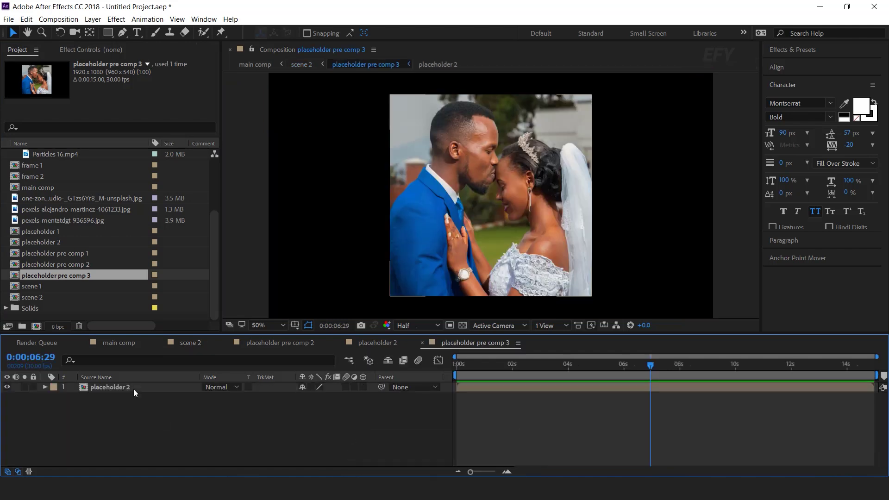
{"action": "left_click", "coordinate": [134, 389]}
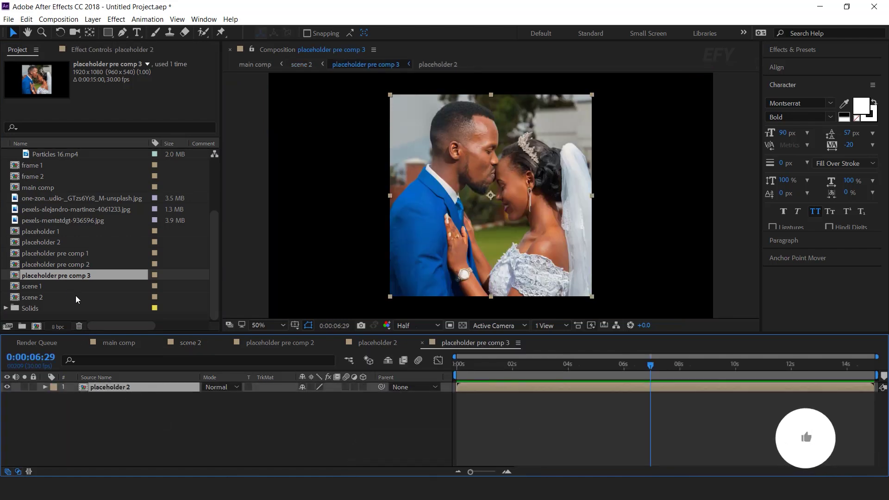
{"action": "left_click", "coordinate": [52, 243]}
{"action": "key", "text": "ctrl+d"}
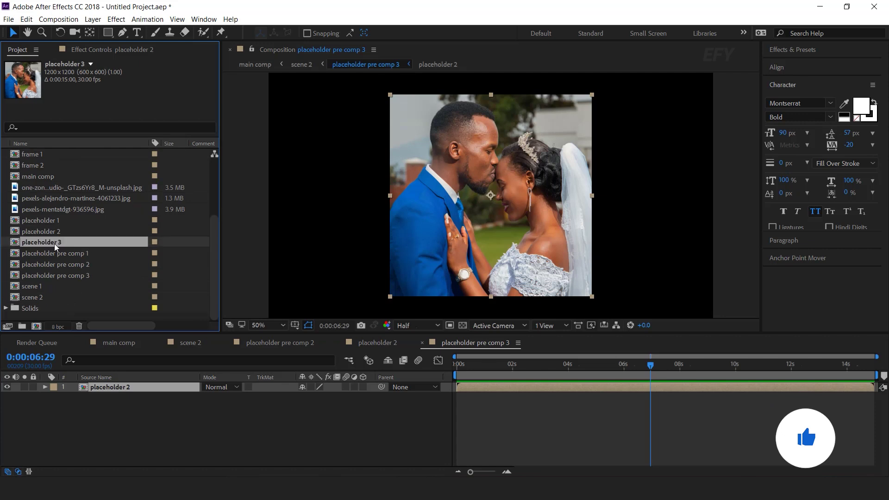
{"action": "left_click_drag", "start_coordinate": [54, 243], "coordinate": [132, 390]}
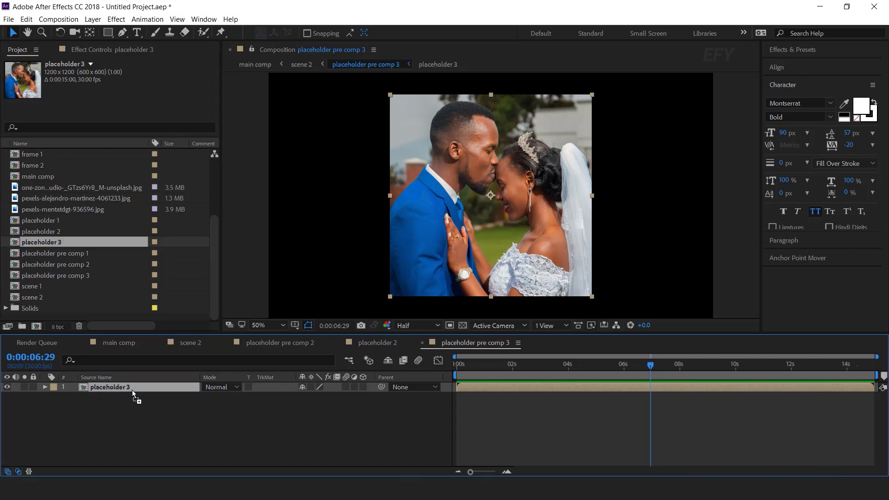
Set the placeholder 3 composition's size to 1500 x 900 px
{"action": "double_click", "coordinate": [130, 387]}
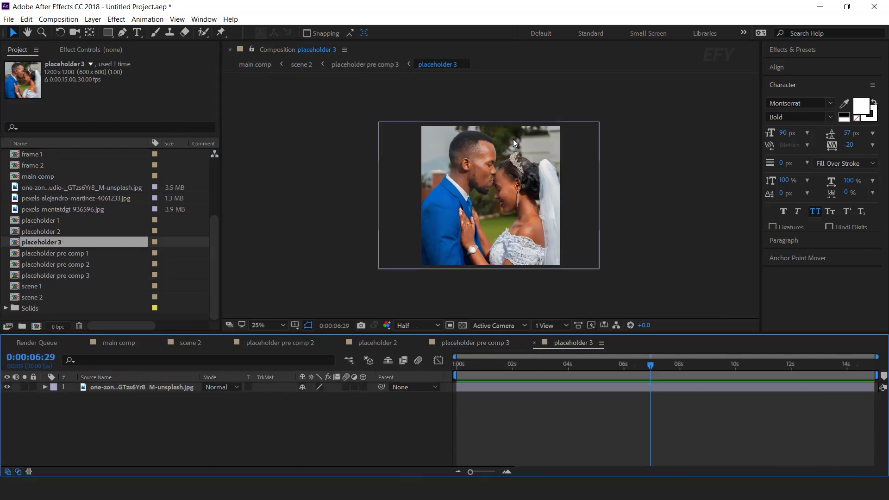
{"action": "left_click", "coordinate": [58, 19]}
{"action": "left_click", "coordinate": [67, 47]}
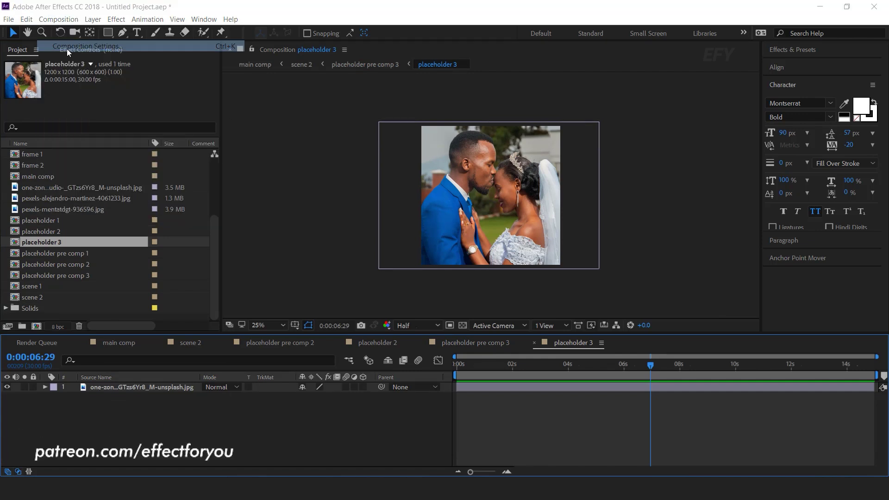
{"action": "left_click", "coordinate": [365, 209]}
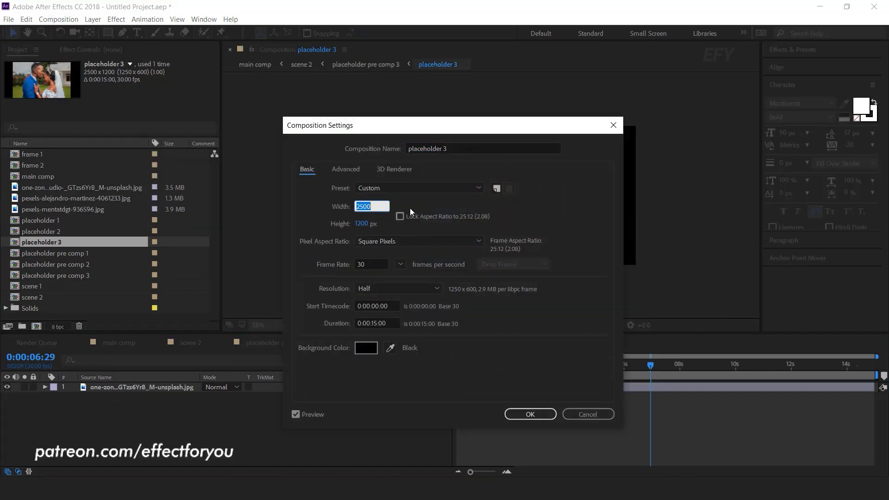
{"action": "type", "text": "1500"}
{"action": "key", "text": "Tab"}
{"action": "type", "text": "900"}
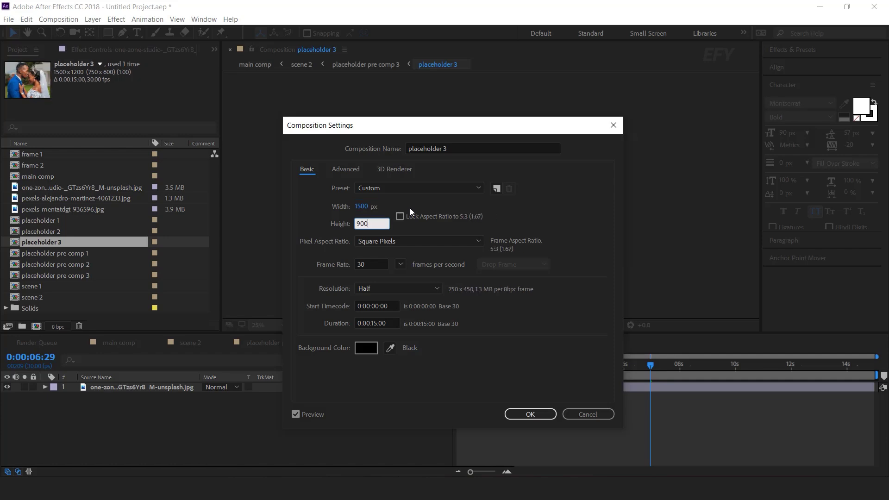
{"action": "key", "text": "Return"}
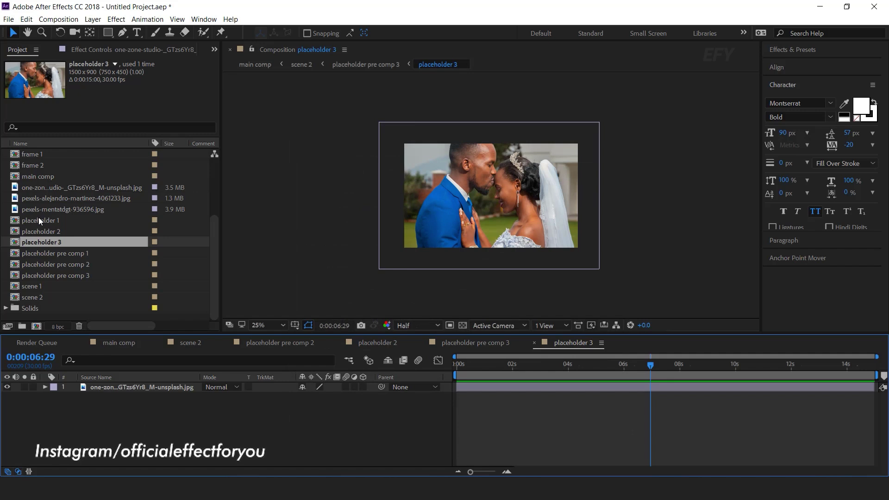
In placeholder 3, replace the photo with the Pexels image whose file name ends in 4061233.jpg
{"action": "left_click", "coordinate": [67, 204]}
{"action": "left_click", "coordinate": [70, 198]}
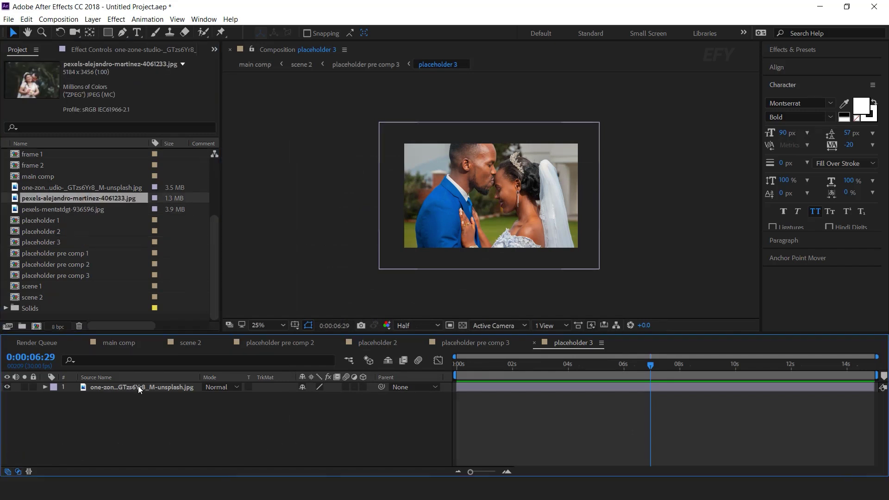
{"action": "left_click", "coordinate": [138, 386]}
{"action": "left_click_drag", "start_coordinate": [123, 199], "coordinate": [167, 389]}
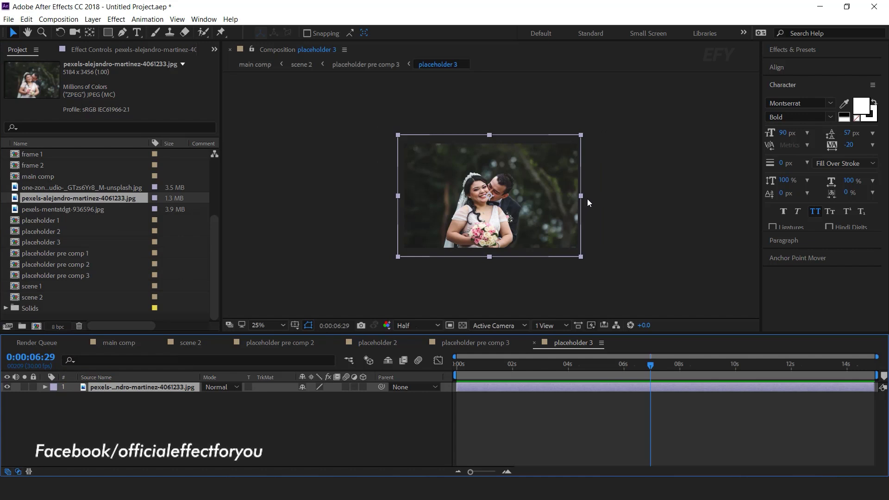
{"action": "scroll", "coordinate": [587, 202], "scroll_direction": "up", "scroll_amount": 2}
{"action": "scroll", "coordinate": [587, 202], "scroll_direction": "down", "scroll_amount": 2}
In scene 2, raise placeholder pre comp 3 within the wide frame and stretch the Shape Layer 2 matte to cover the frame's opening
{"action": "left_click", "coordinate": [191, 343]}
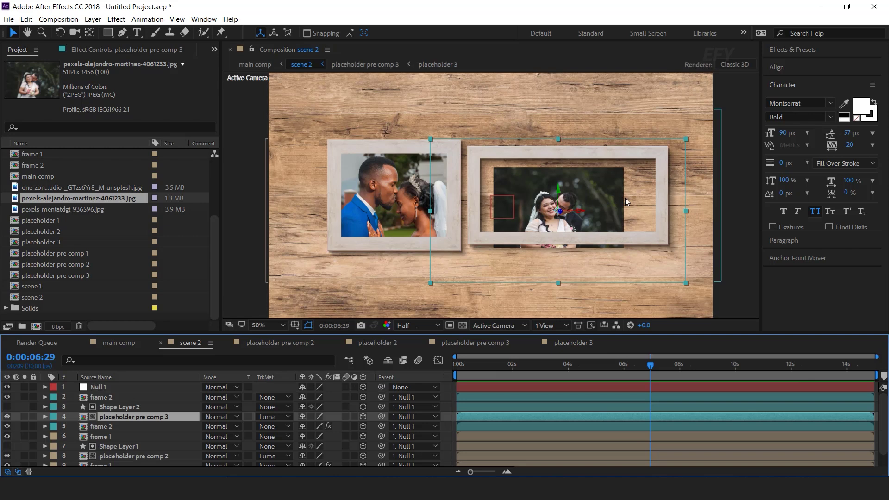
{"action": "key", "text": "s"}
{"action": "left_click", "coordinate": [122, 409]}
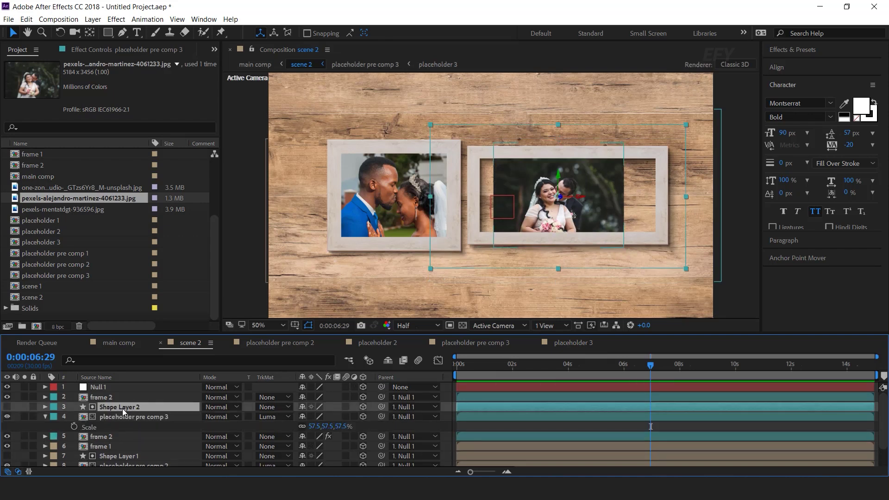
{"action": "left_click_drag", "start_coordinate": [625, 196], "coordinate": [666, 197]}
{"action": "left_click_drag", "start_coordinate": [587, 196], "coordinate": [590, 197]}
{"action": "left_click_drag", "start_coordinate": [569, 248], "coordinate": [568, 240]}
{"action": "left_click_drag", "start_coordinate": [568, 173], "coordinate": [569, 175]}
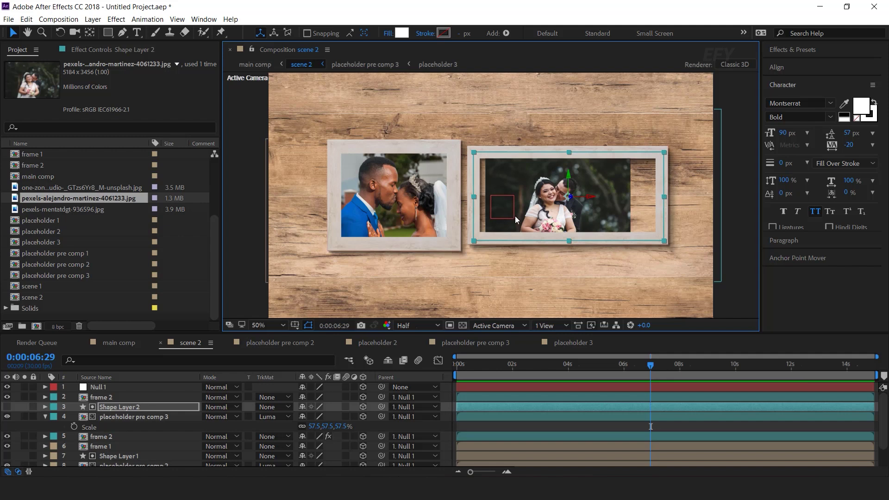
Set the placeholder 3 composition's width to 2500 px and enlarge its photo until it covers the full width
{"action": "left_click", "coordinate": [124, 417]}
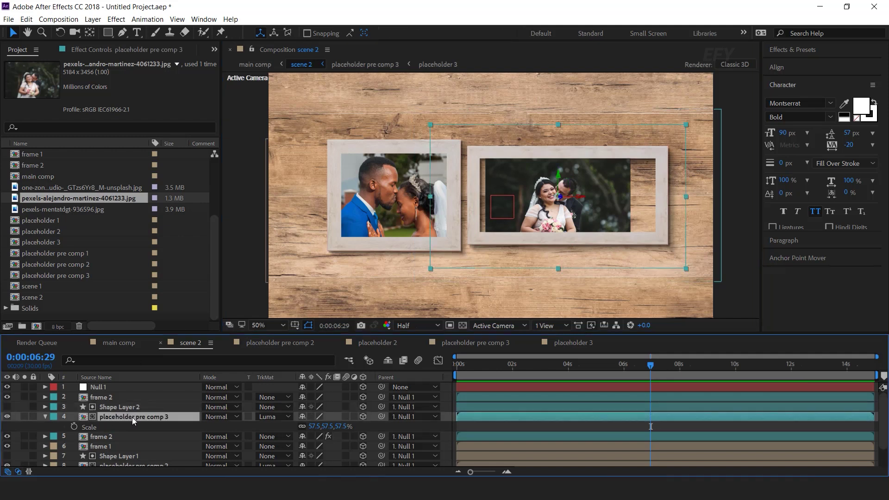
{"action": "left_click", "coordinate": [574, 342]}
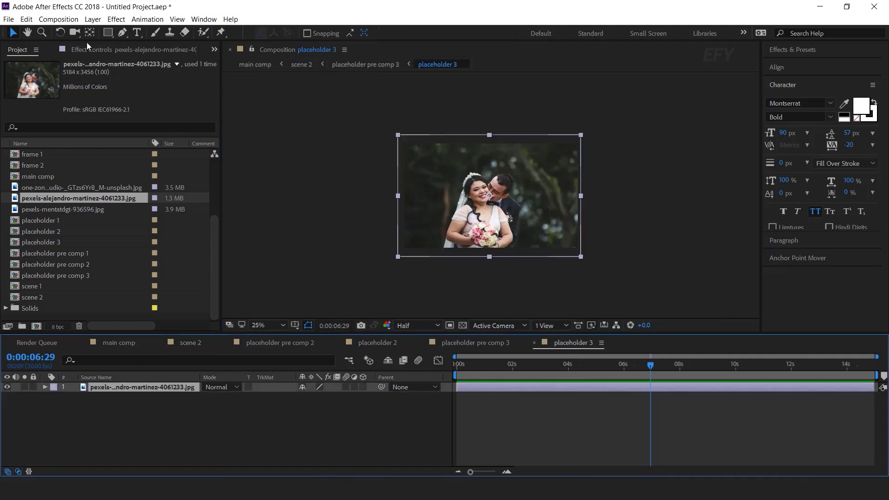
{"action": "left_click", "coordinate": [59, 19]}
{"action": "left_click", "coordinate": [70, 43]}
{"action": "left_click", "coordinate": [366, 203]}
{"action": "type", "text": "2500"}
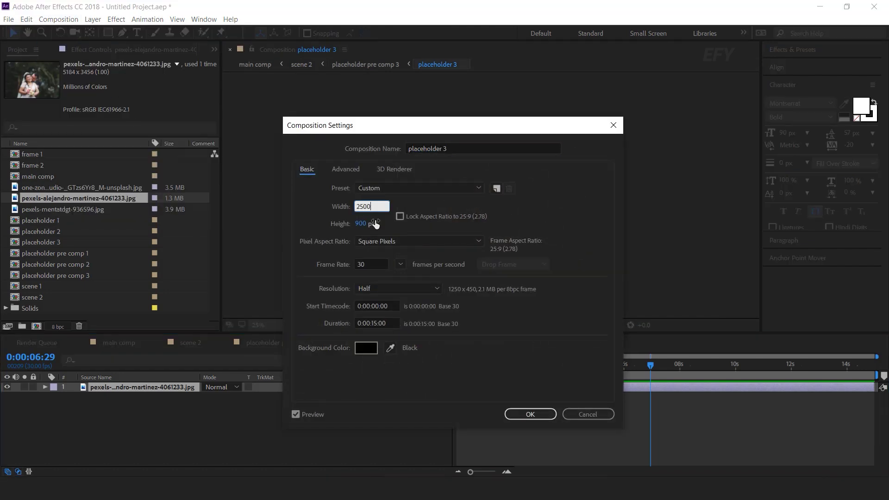
{"action": "key", "text": "Return"}
{"action": "left_click_drag", "start_coordinate": [583, 199], "coordinate": [640, 203]}
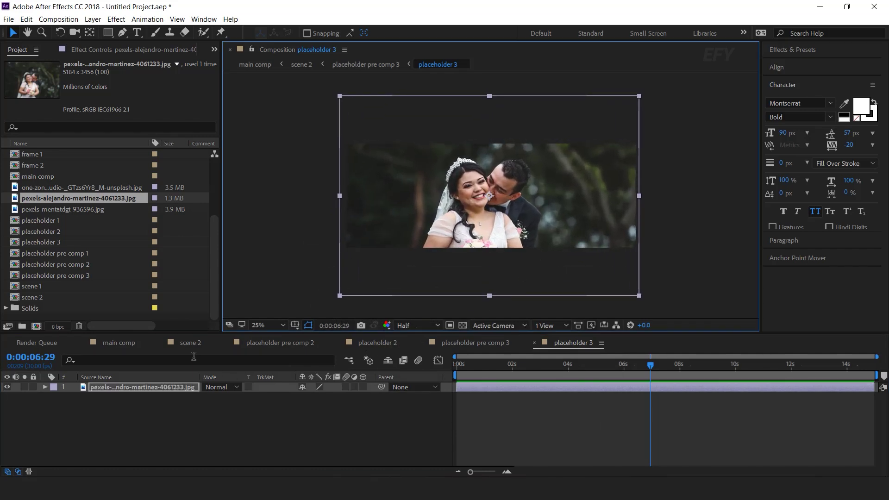
In scene 2, scale placeholder pre comp 3 to 42.7% and reposition it within the wide frame's opening
{"action": "left_click", "coordinate": [185, 344]}
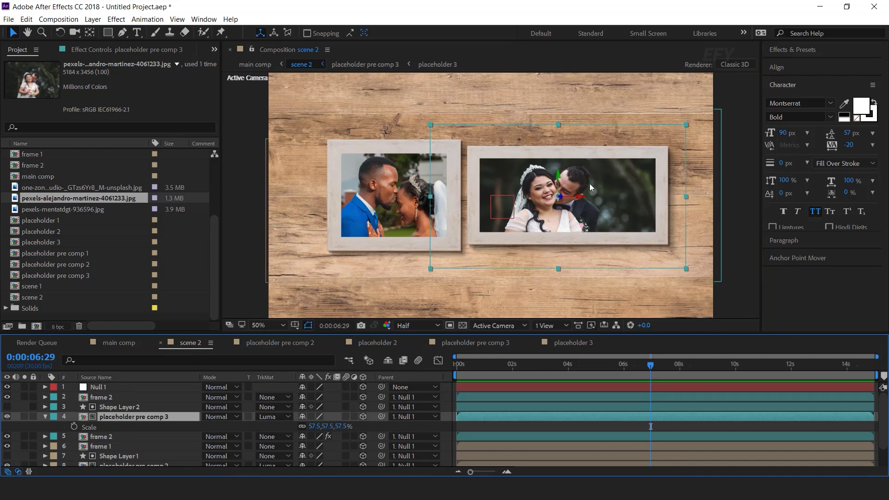
{"action": "left_click_drag", "start_coordinate": [685, 196], "coordinate": [658, 202]}
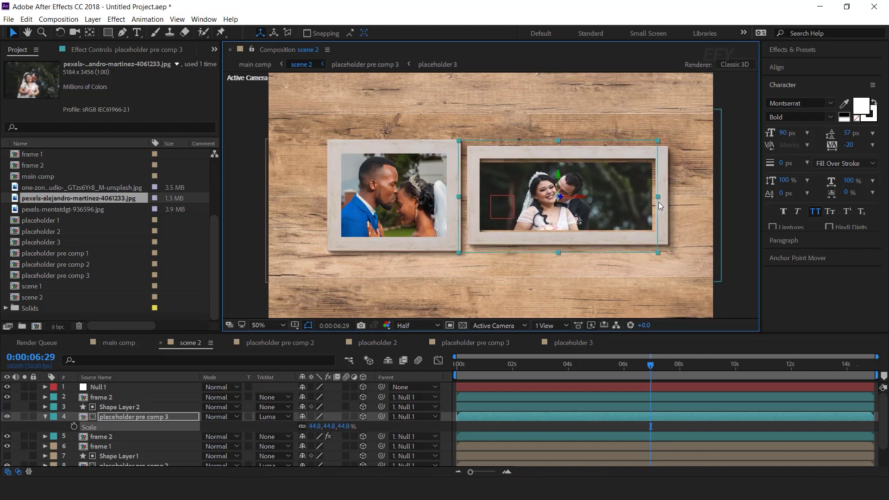
{"action": "left_click_drag", "start_coordinate": [580, 197], "coordinate": [588, 200]}
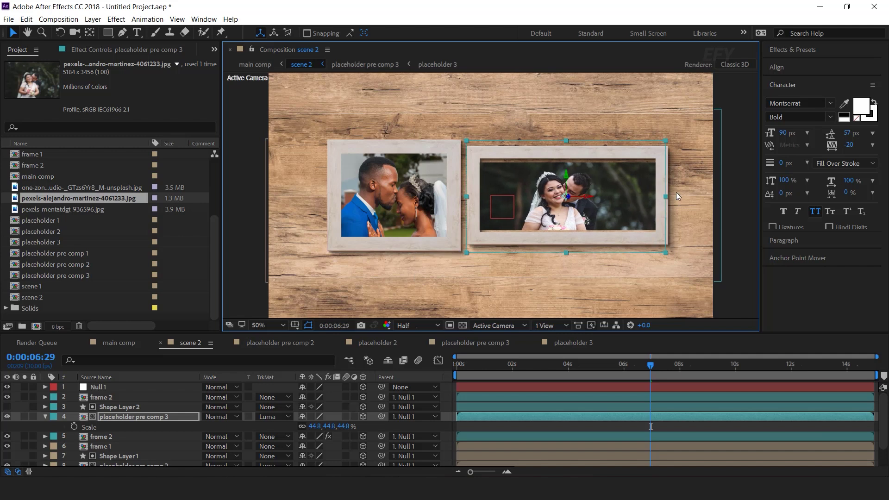
{"action": "left_click_drag", "start_coordinate": [666, 198], "coordinate": [663, 199]}
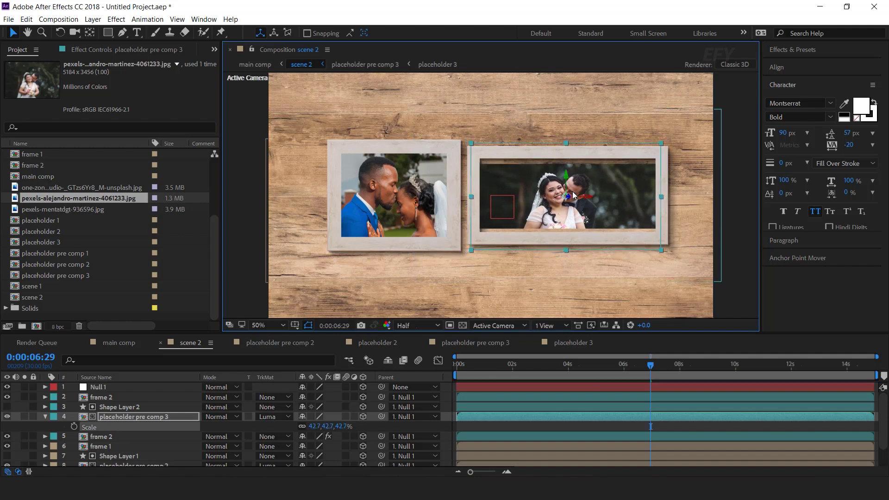
{"action": "left_click_drag", "start_coordinate": [567, 176], "coordinate": [568, 173]}
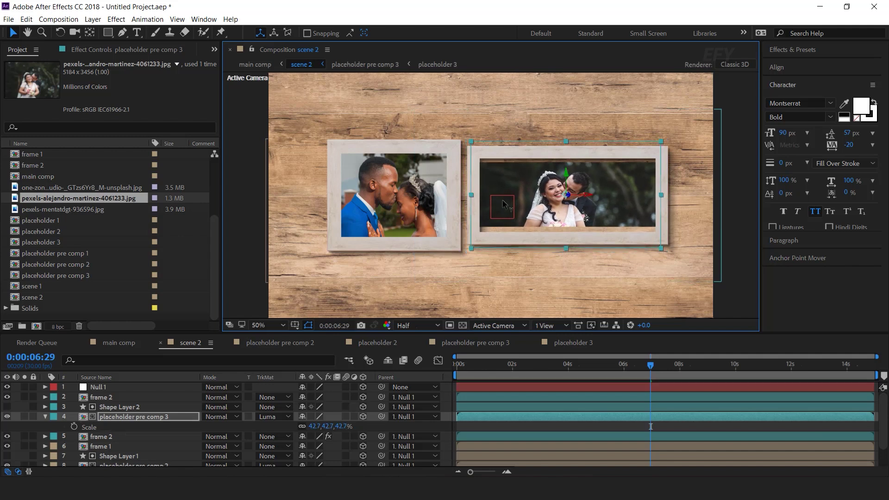
Set the placeholder 3 composition's height to 1500 px
{"action": "double_click", "coordinate": [137, 417]}
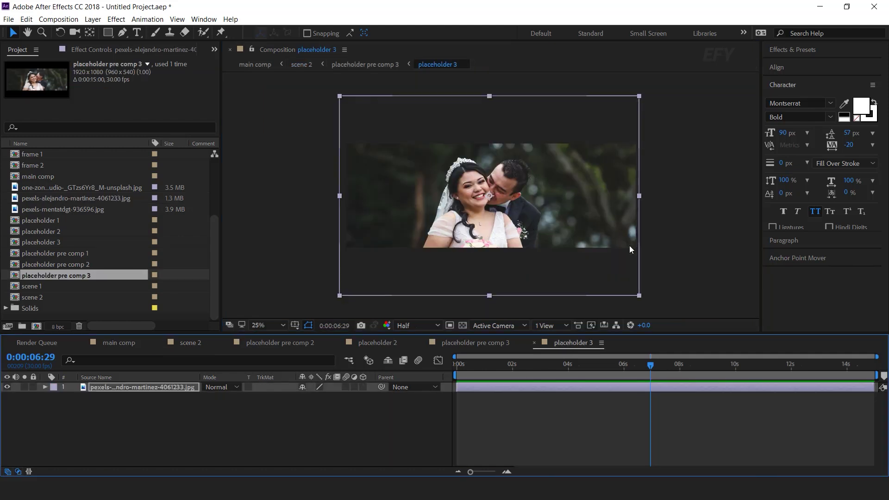
{"action": "left_click", "coordinate": [57, 19]}
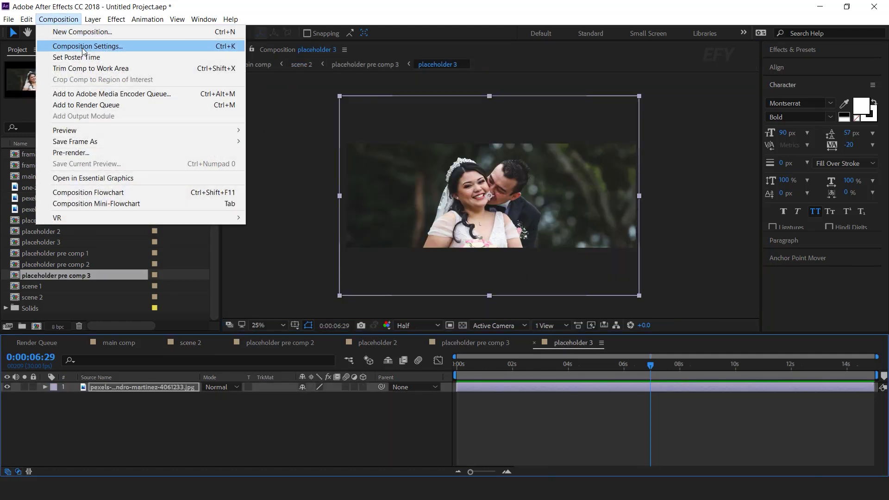
{"action": "left_click", "coordinate": [75, 44]}
{"action": "left_click", "coordinate": [363, 225]}
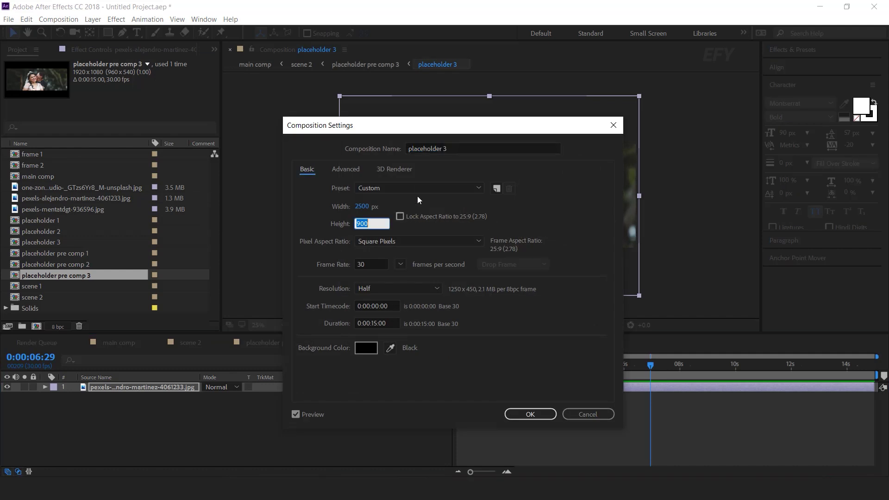
{"action": "type", "text": "1500"}
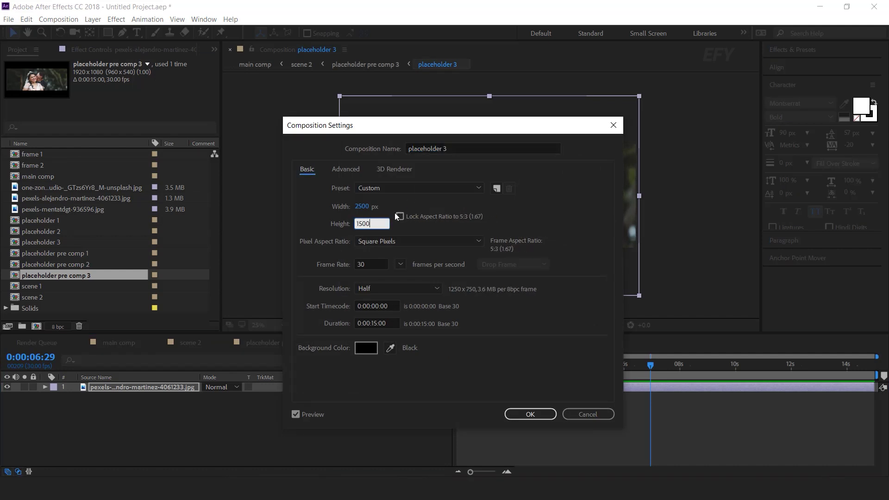
{"action": "key", "text": "Return"}
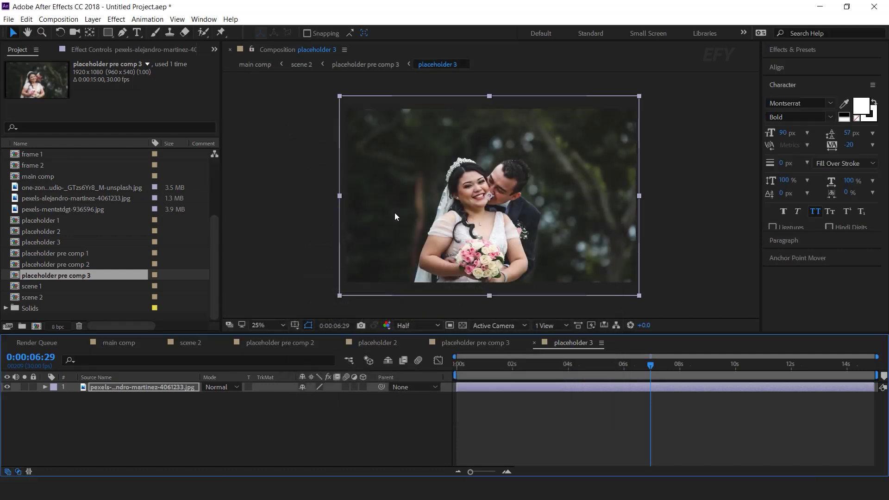
In scene 2, nudge placeholder pre comp 3 up slightly within the wide frame and collapse its layer properties
{"action": "left_click", "coordinate": [185, 343]}
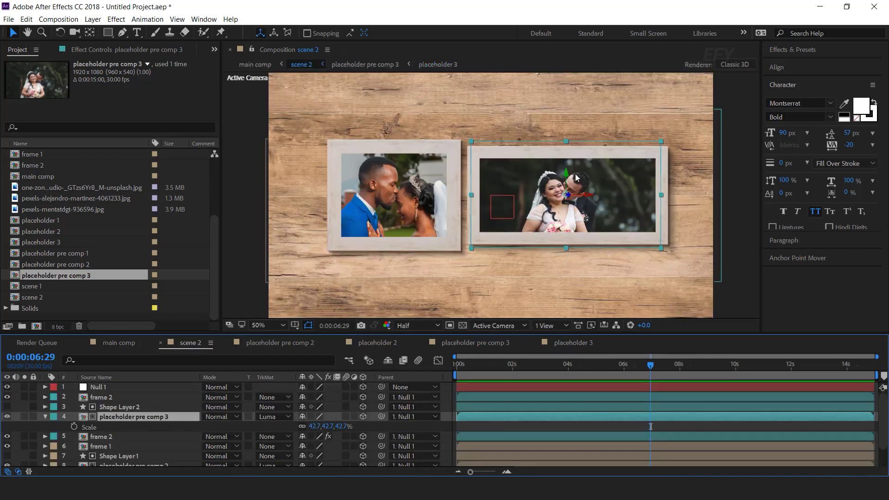
{"action": "scroll", "coordinate": [570, 173], "scroll_direction": "up", "scroll_amount": 1}
{"action": "left_click_drag", "start_coordinate": [641, 152], "coordinate": [641, 148]}
{"action": "scroll", "coordinate": [641, 148], "scroll_direction": "down", "scroll_amount": 1}
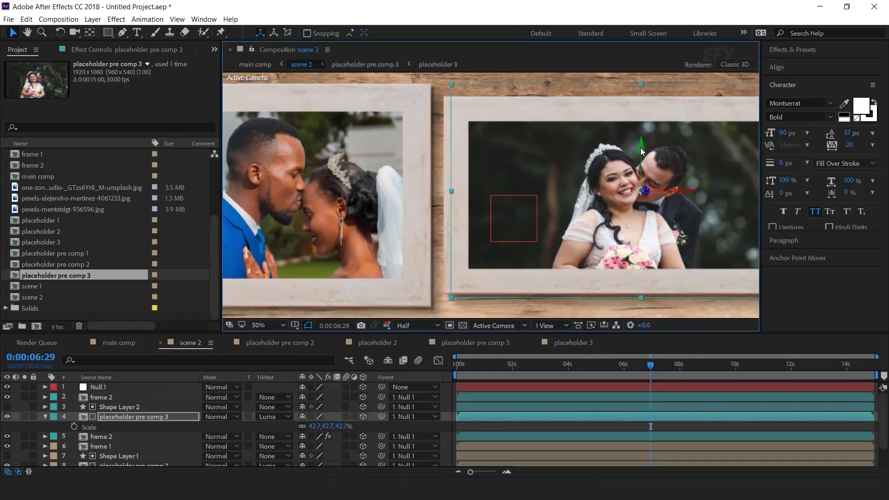
{"action": "left_click", "coordinate": [740, 208]}
{"action": "left_click_drag", "start_coordinate": [540, 242], "coordinate": [532, 230]}
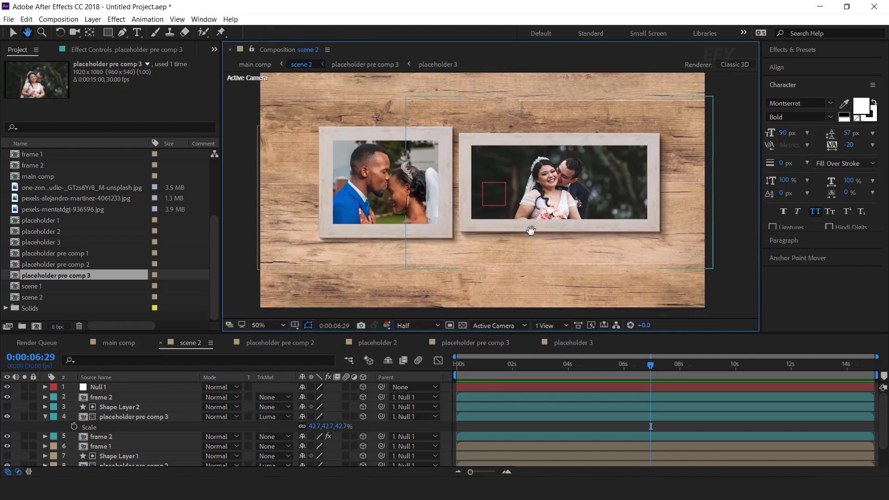
{"action": "left_click", "coordinate": [45, 416]}
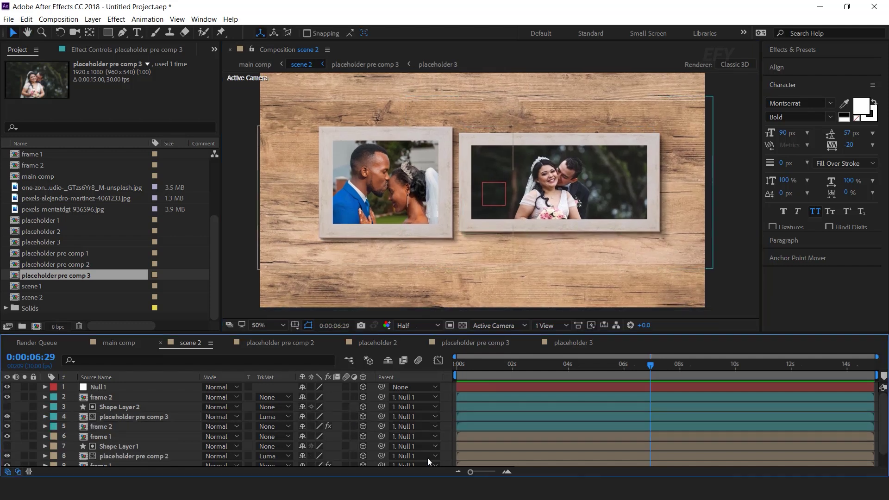
Reveal Null 1's keyframes, set its Z position at the start of scene 2 to -1040, and preview the move
{"action": "left_click", "coordinate": [577, 385]}
{"action": "key", "text": "u"}
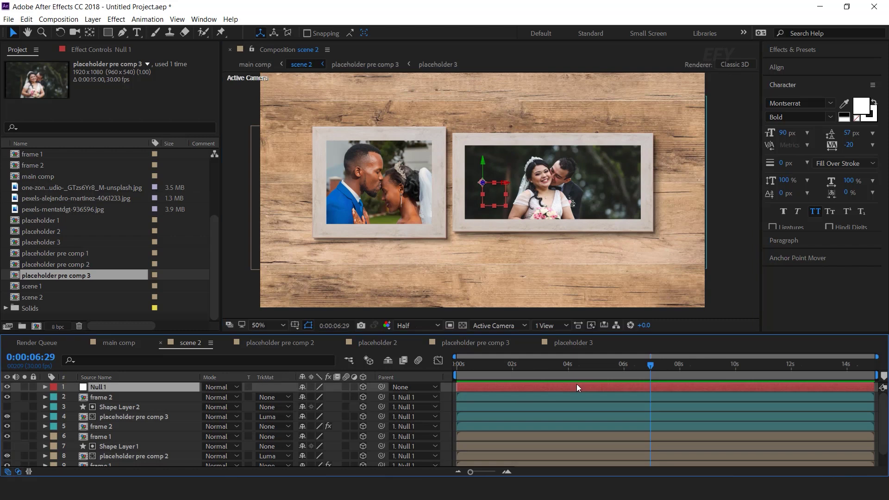
{"action": "left_click_drag", "start_coordinate": [629, 368], "coordinate": [421, 373]}
{"action": "key", "text": "equal"}
{"action": "left_click_drag", "start_coordinate": [340, 401], "coordinate": [609, 415]}
{"action": "key", "text": "space"}
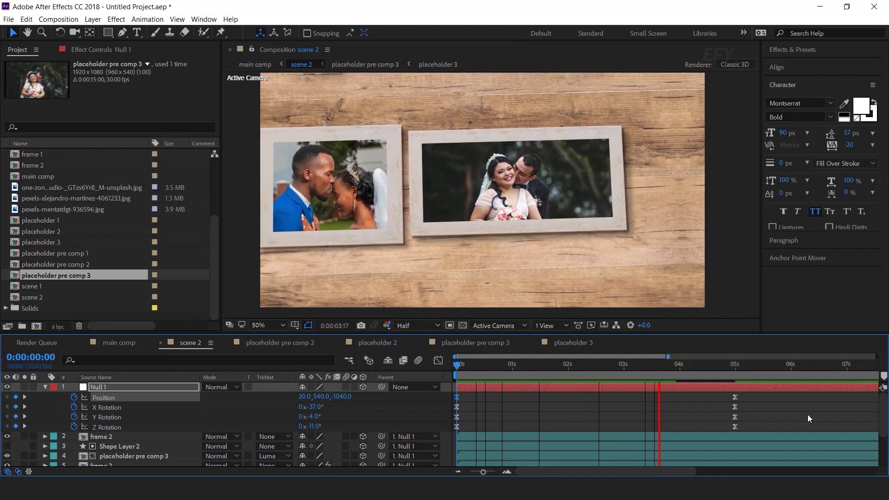
Move Null 1's ending Position and X, Y and Z Rotation keyframes from 5 seconds to about 7 seconds
{"action": "left_click", "coordinate": [735, 367]}
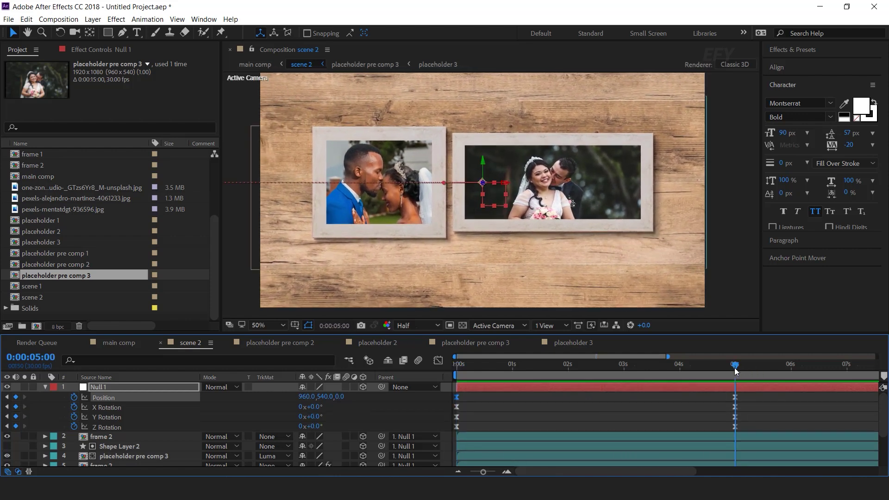
{"action": "key", "text": "minus"}
{"action": "left_click_drag", "start_coordinate": [626, 401], "coordinate": [574, 435]}
{"action": "left_click_drag", "start_coordinate": [605, 397], "coordinate": [667, 398]}
Set Null 1's Position at the start of scene 2 to 87, 540, -852 and preview the animation
{"action": "left_click_drag", "start_coordinate": [555, 366], "coordinate": [421, 382]}
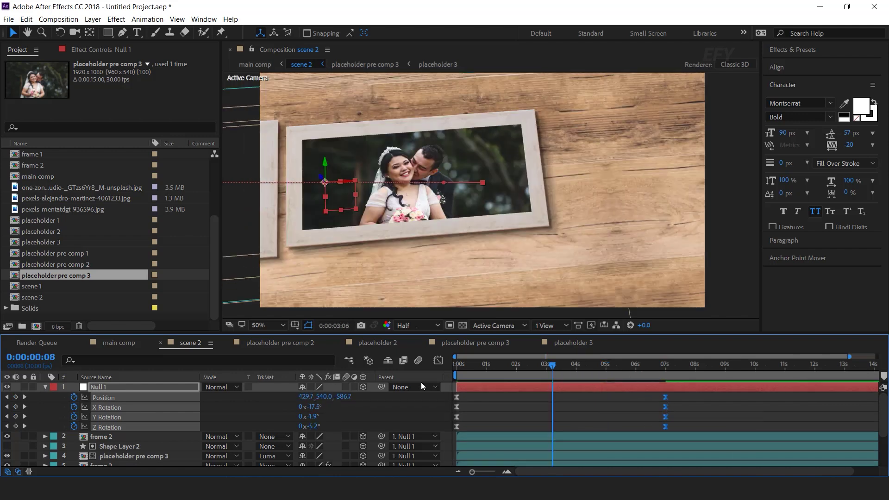
{"action": "left_click", "coordinate": [515, 414]}
{"action": "left_click", "coordinate": [479, 387]}
{"action": "left_click_drag", "start_coordinate": [305, 397], "coordinate": [399, 394]}
{"action": "left_click_drag", "start_coordinate": [341, 397], "coordinate": [603, 418]}
{"action": "key", "text": "space"}
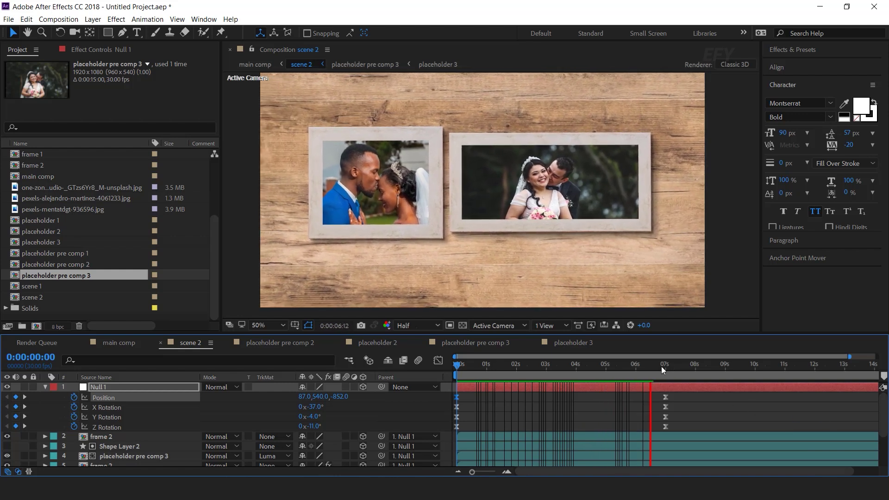
{"action": "left_click", "coordinate": [666, 365]}
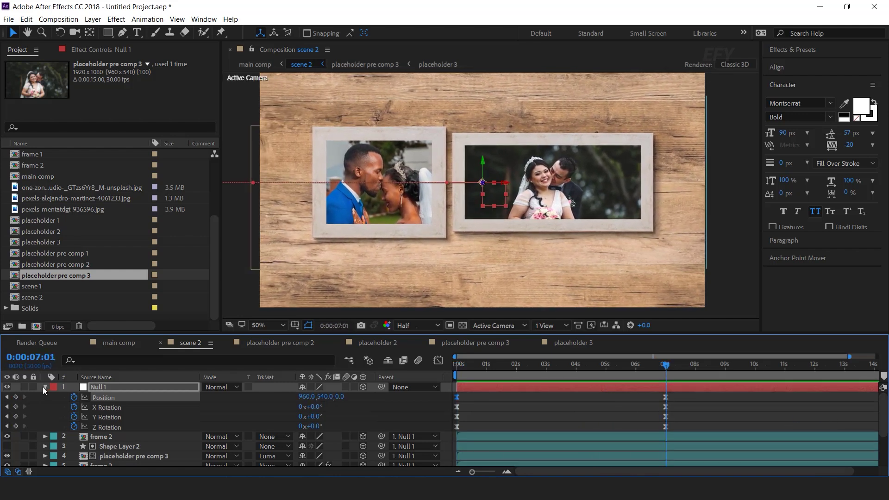
{"action": "left_click", "coordinate": [43, 387]}
In the main comp, move the scene 2 layer slightly earlier and preview the transition from scene 1
{"action": "left_click", "coordinate": [116, 341]}
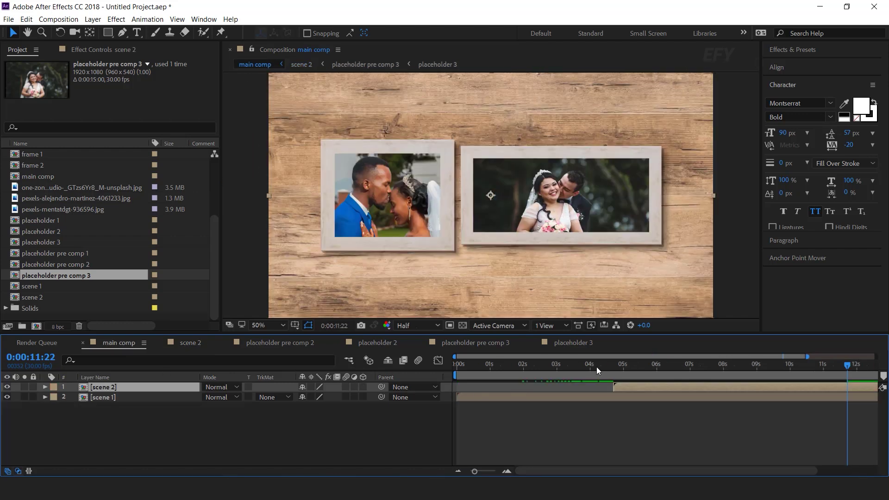
{"action": "left_click", "coordinate": [601, 366]}
{"action": "key", "text": "space"}
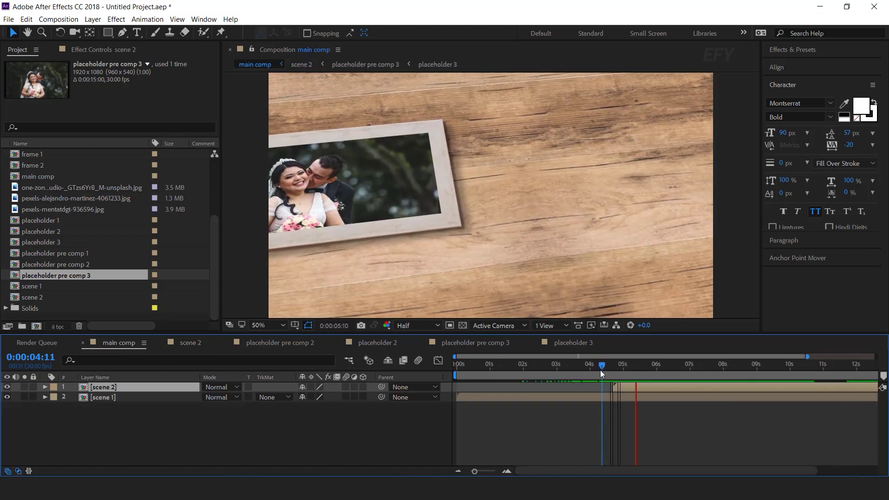
{"action": "left_click", "coordinate": [565, 366]}
{"action": "key", "text": "space"}
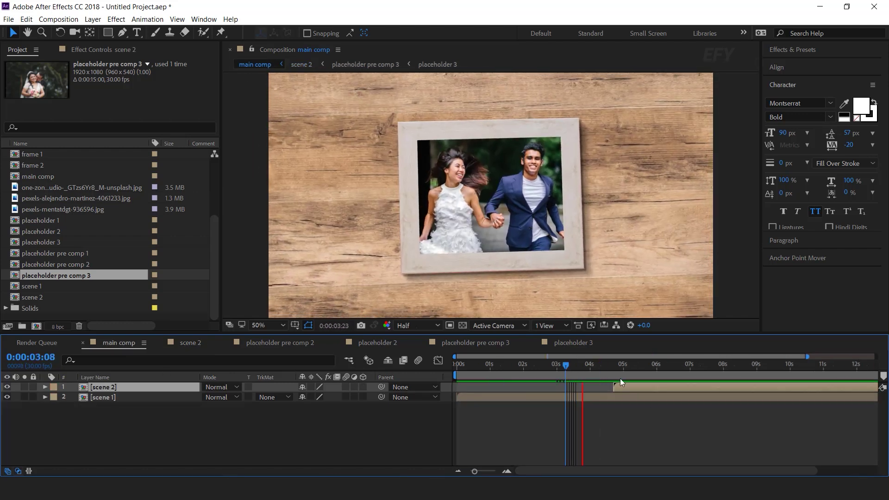
{"action": "left_click_drag", "start_coordinate": [628, 390], "coordinate": [621, 390]}
{"action": "left_click", "coordinate": [593, 366]}
{"action": "key", "text": "space"}
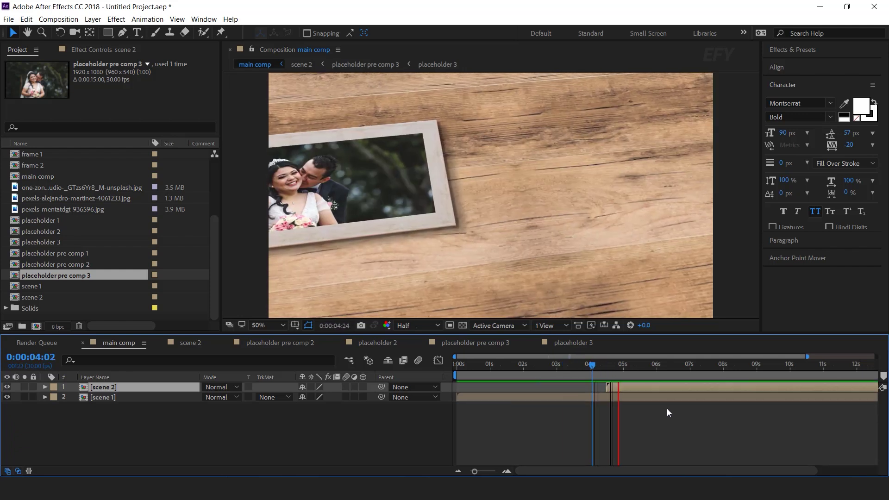
Readjust the scene 2 layer's timing in the main comp and preview the transition from 0:00:04:00
{"action": "left_click", "coordinate": [611, 366]}
{"action": "left_click_drag", "start_coordinate": [611, 366], "coordinate": [639, 387]}
{"action": "left_click", "coordinate": [590, 366]}
{"action": "key", "text": "space"}
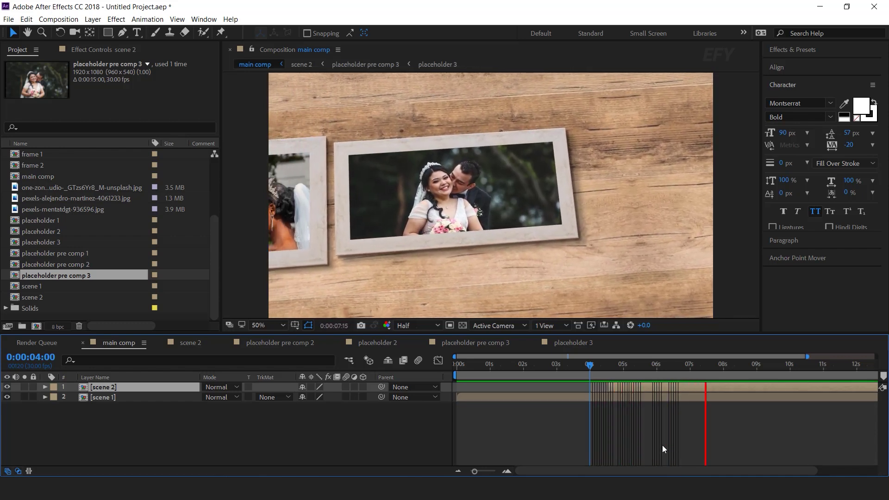
End the main comp's work area at 0:00:11:07
{"action": "key", "text": "minus"}
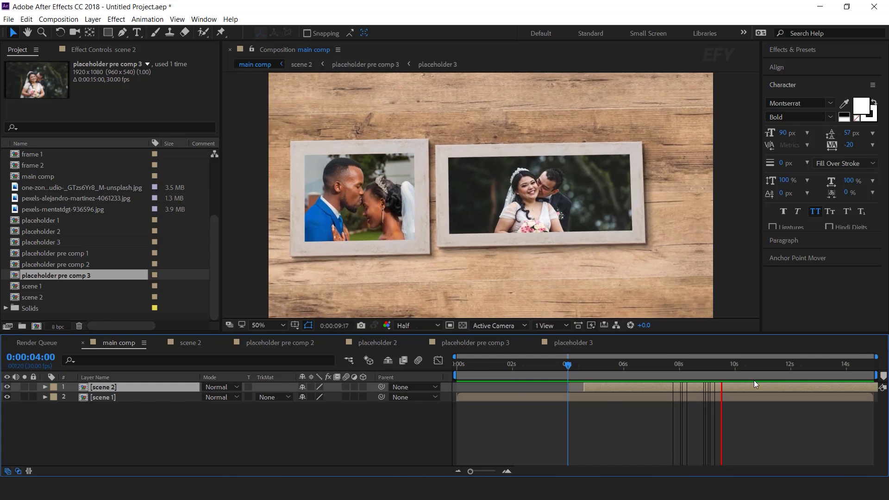
{"action": "left_click_drag", "start_coordinate": [778, 367], "coordinate": [770, 371]}
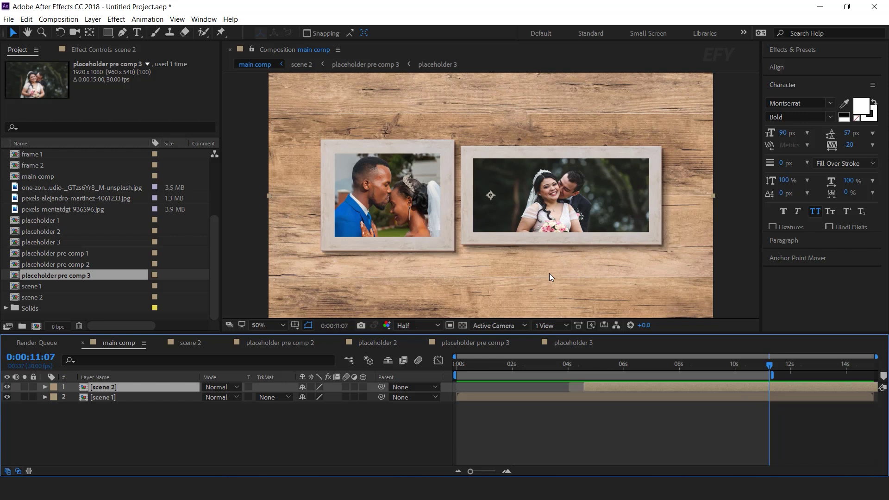
{"action": "left_click", "coordinate": [188, 410]}
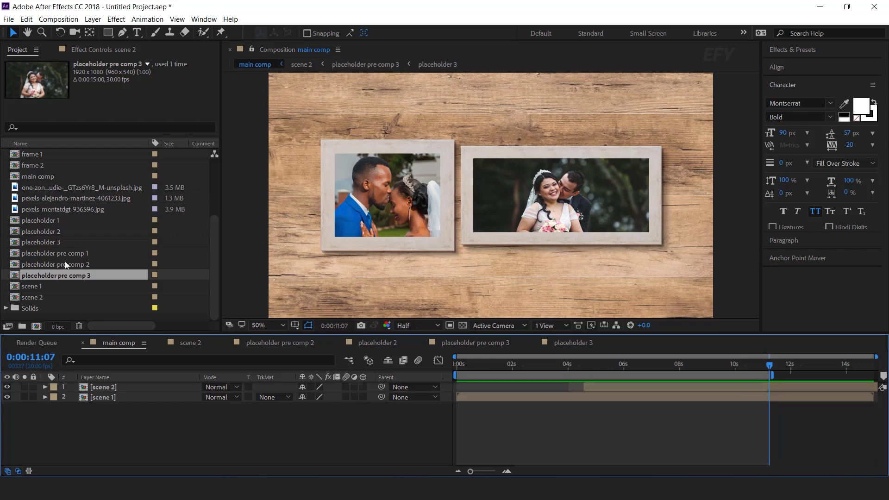
Create a new composition from fall-leaf.png in the elements folder
{"action": "left_click", "coordinate": [44, 317]}
{"action": "scroll", "coordinate": [55, 268], "scroll_direction": "up", "scroll_amount": 3}
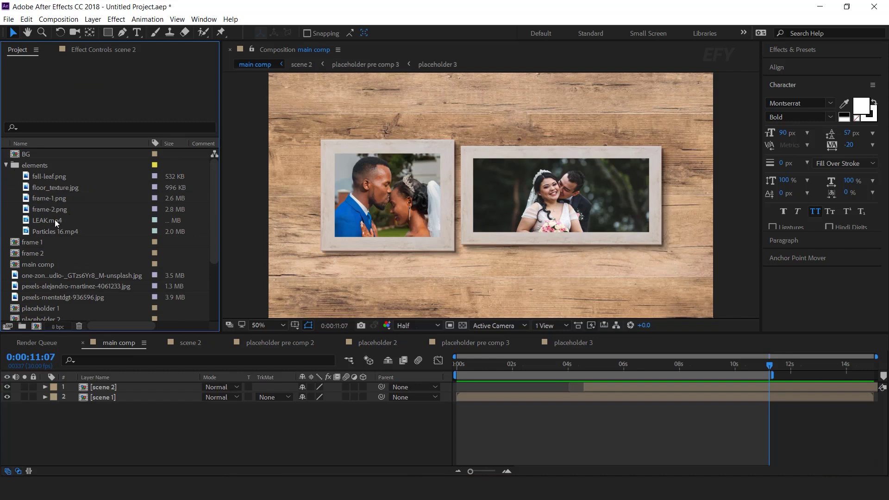
{"action": "left_click", "coordinate": [54, 189]}
{"action": "left_click", "coordinate": [46, 176]}
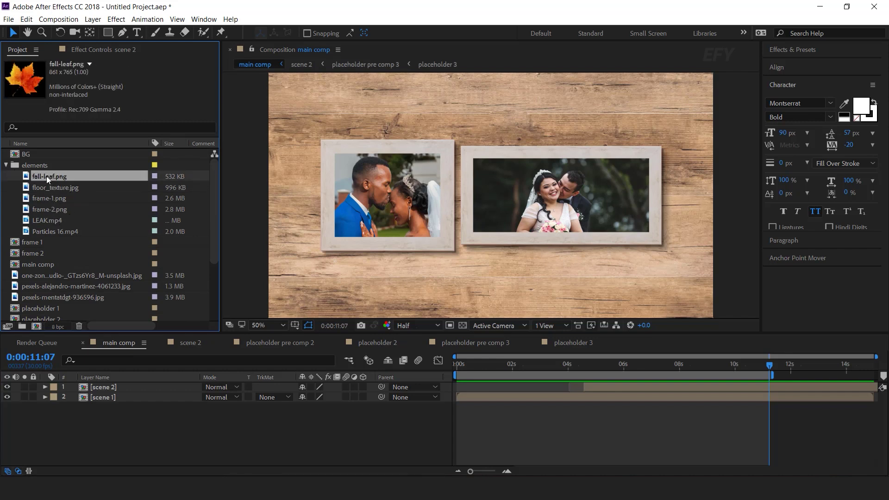
{"action": "left_click_drag", "start_coordinate": [48, 176], "coordinate": [37, 327]}
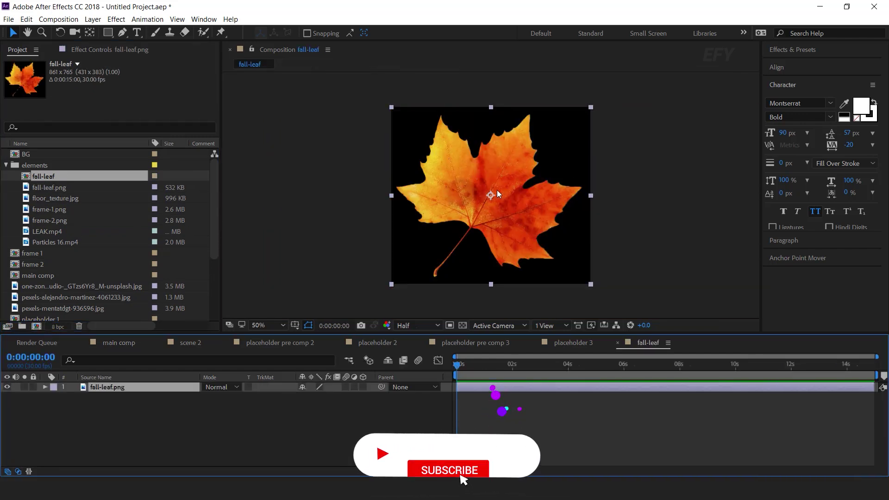
Take the fall-leaf comp out of the elements folder and add it to the main comp as a hidden top layer
{"action": "left_click_drag", "start_coordinate": [42, 175], "coordinate": [5, 166]}
{"action": "left_click", "coordinate": [6, 165]}
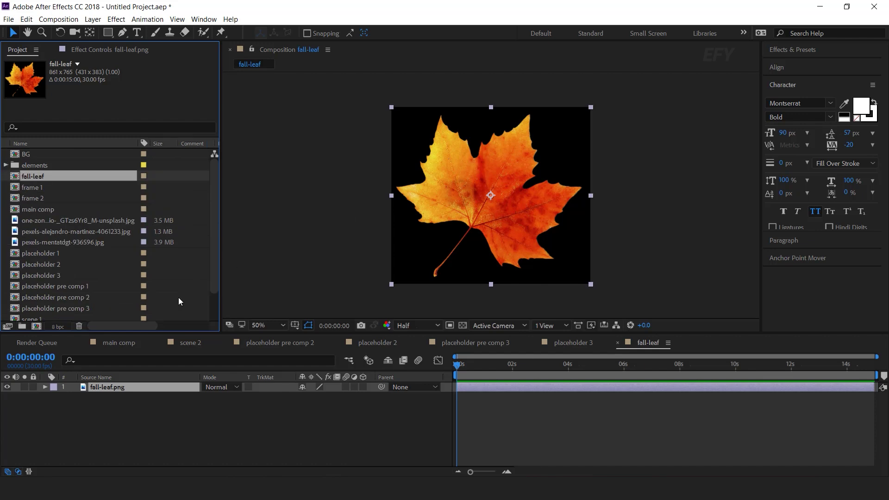
{"action": "left_click", "coordinate": [119, 342]}
{"action": "left_click_drag", "start_coordinate": [35, 175], "coordinate": [124, 383]}
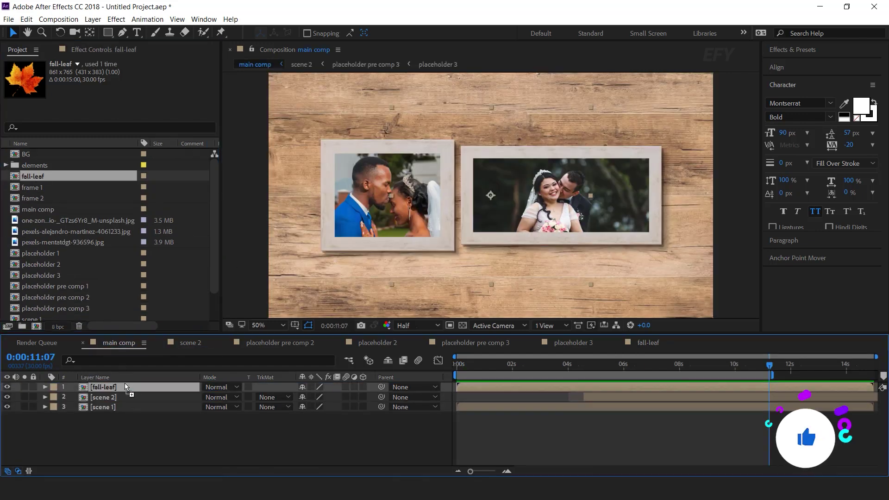
{"action": "left_click", "coordinate": [7, 387]}
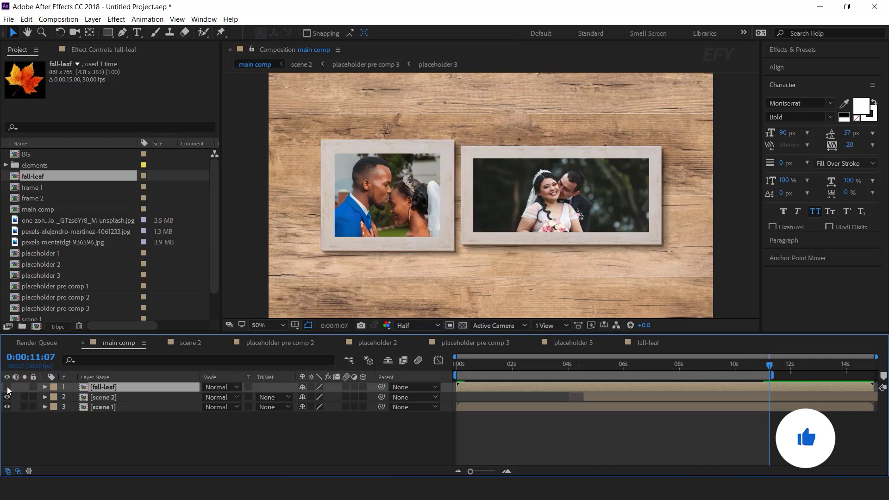
Create a black solid layer named particles at the top of the main comp
{"action": "left_click", "coordinate": [299, 432]}
{"action": "right_click", "coordinate": [301, 427]}
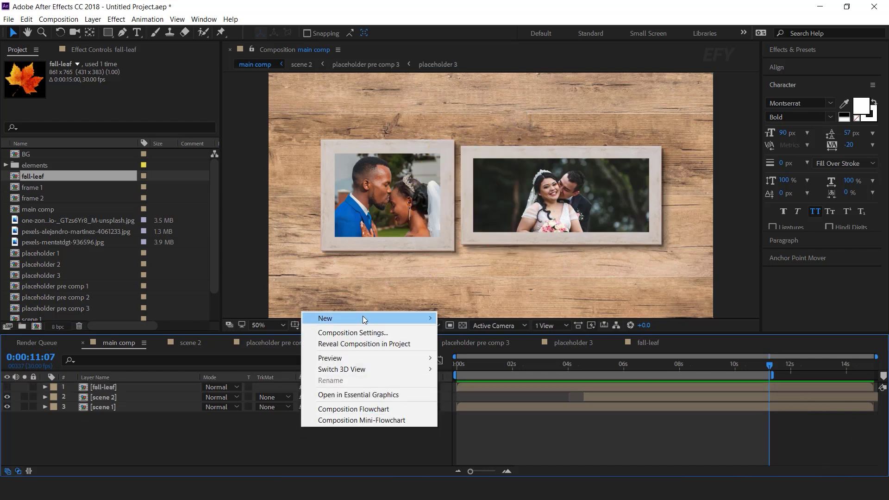
{"action": "mouse_move", "coordinate": [363, 318]}
{"action": "left_click", "coordinate": [517, 342]}
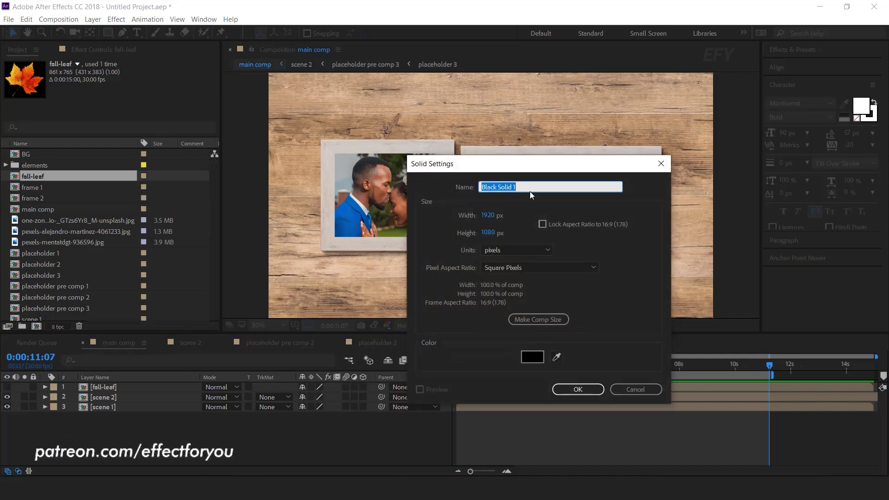
{"action": "type", "text": "particles"}
{"action": "key", "text": "Return"}
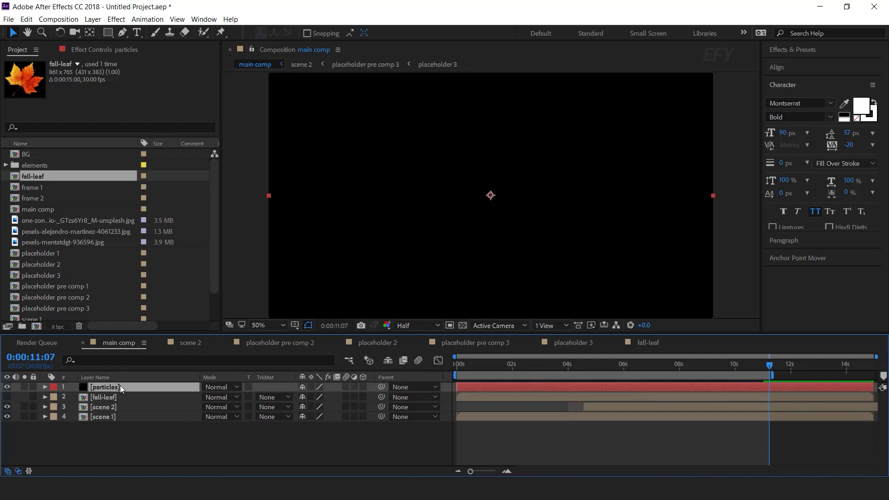
Apply the CC Particle World effect to the particles layer and turn off its grid display
{"action": "key", "text": "ctrl+space"}
{"action": "type", "text": "cc"}
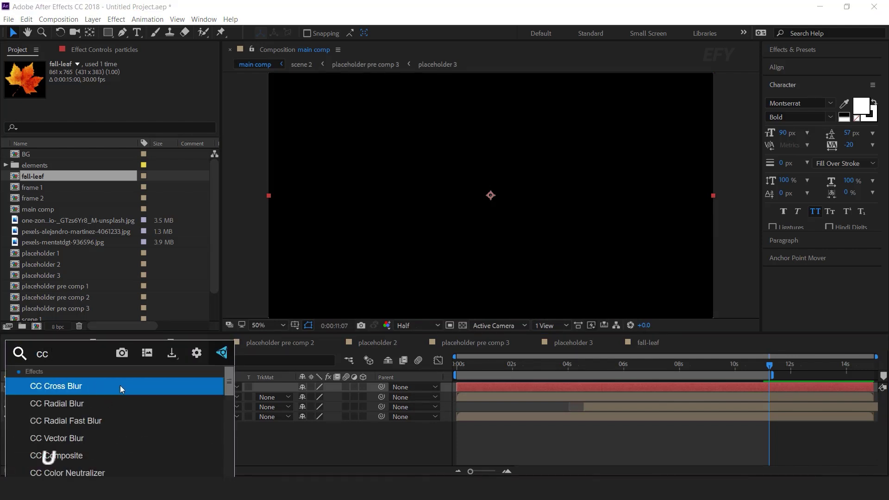
{"action": "type", "text": " pa"}
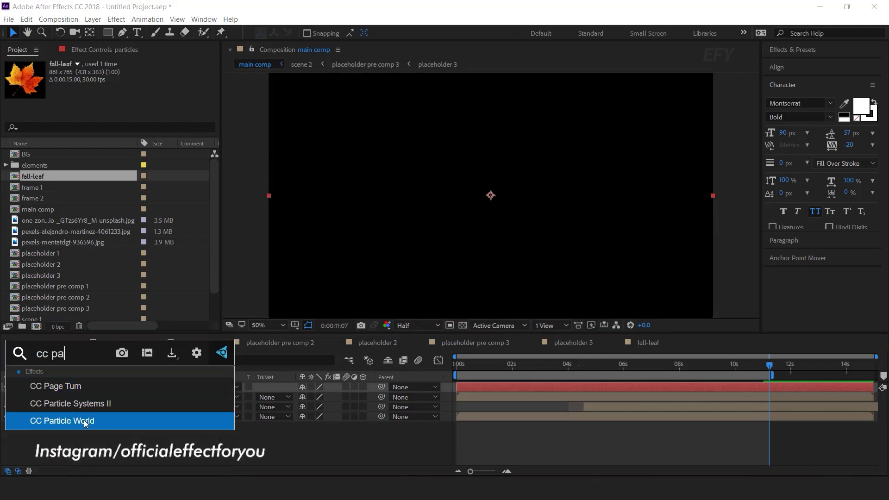
{"action": "left_click", "coordinate": [84, 421]}
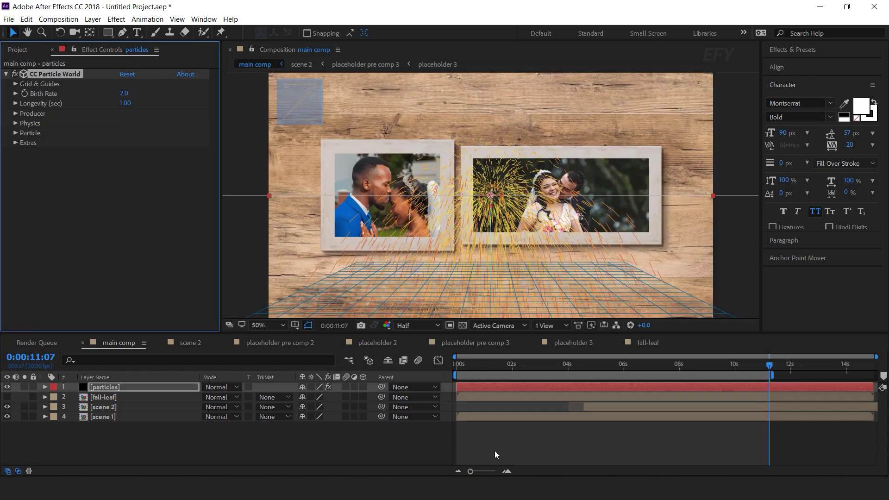
{"action": "left_click", "coordinate": [15, 84]}
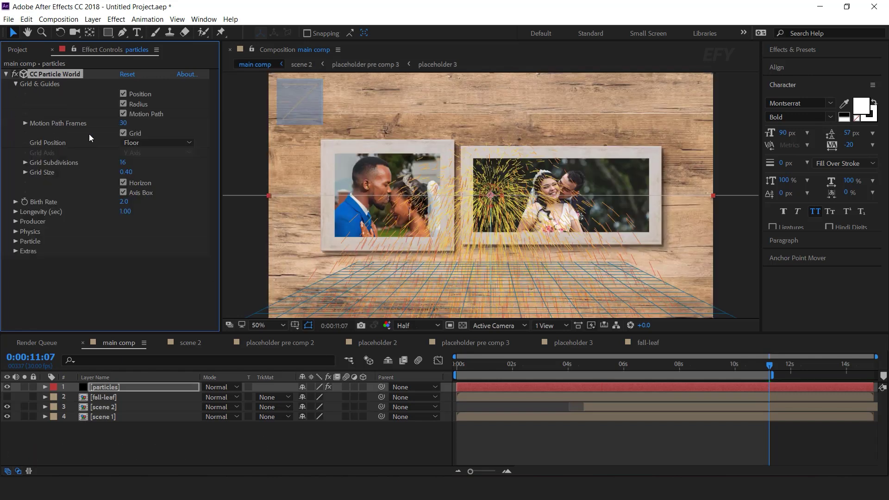
{"action": "left_click", "coordinate": [125, 133]}
{"action": "left_click", "coordinate": [15, 84]}
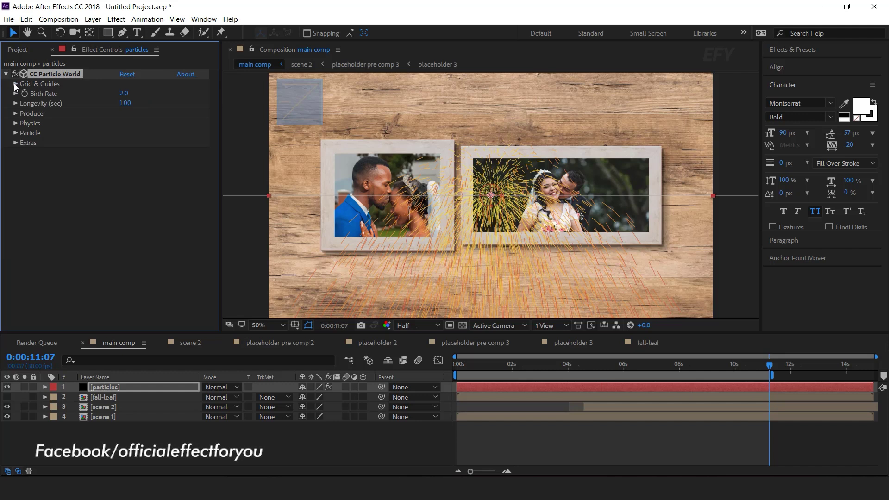
Set the particle type to Textured QuadPolygon and use the fall-leaf layer as its texture
{"action": "left_click", "coordinate": [16, 133]}
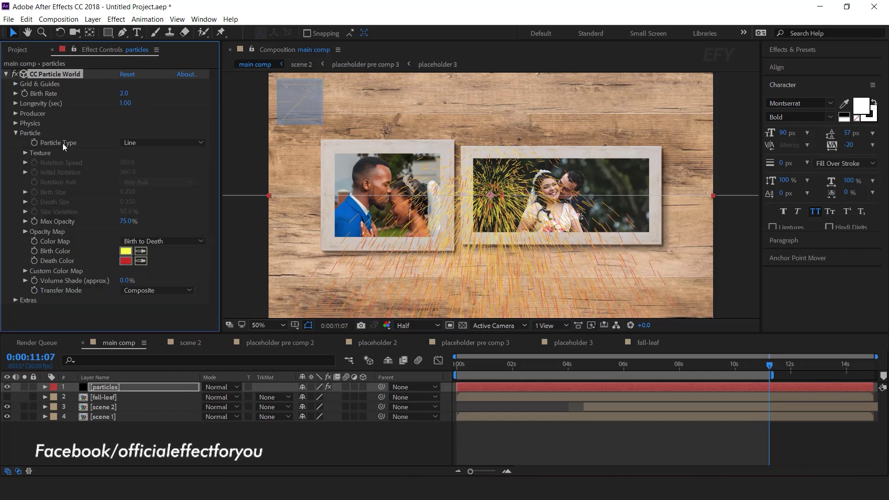
{"action": "left_click", "coordinate": [151, 143]}
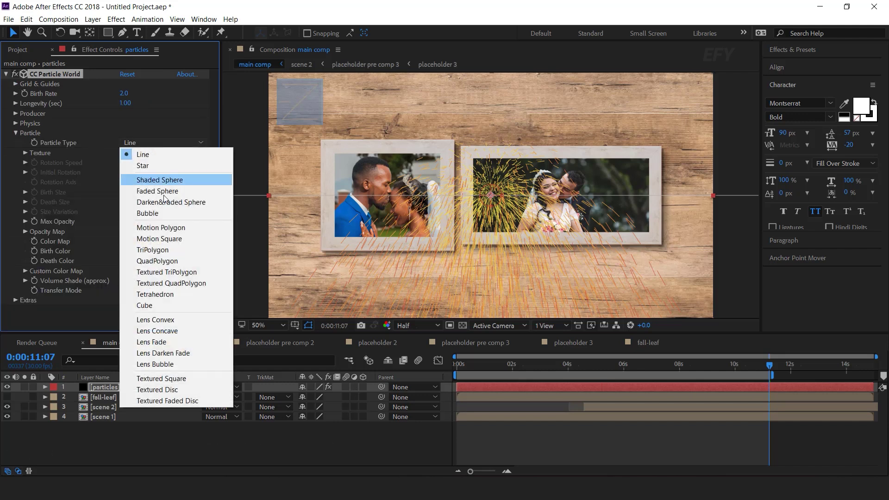
{"action": "left_click", "coordinate": [201, 284]}
{"action": "left_click", "coordinate": [25, 153]}
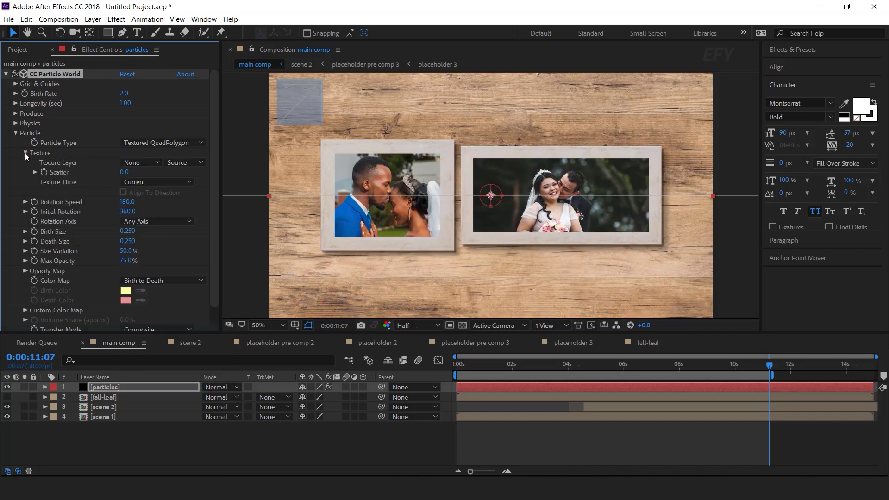
{"action": "left_click", "coordinate": [145, 163]}
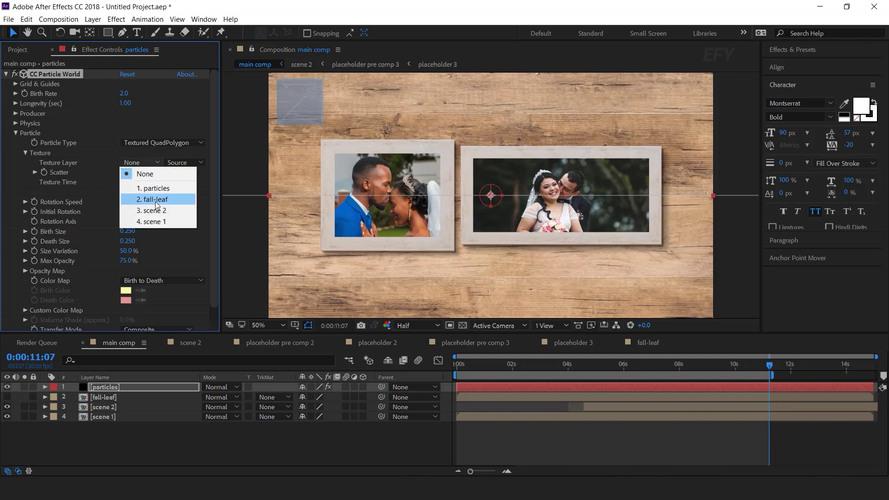
{"action": "left_click", "coordinate": [171, 200]}
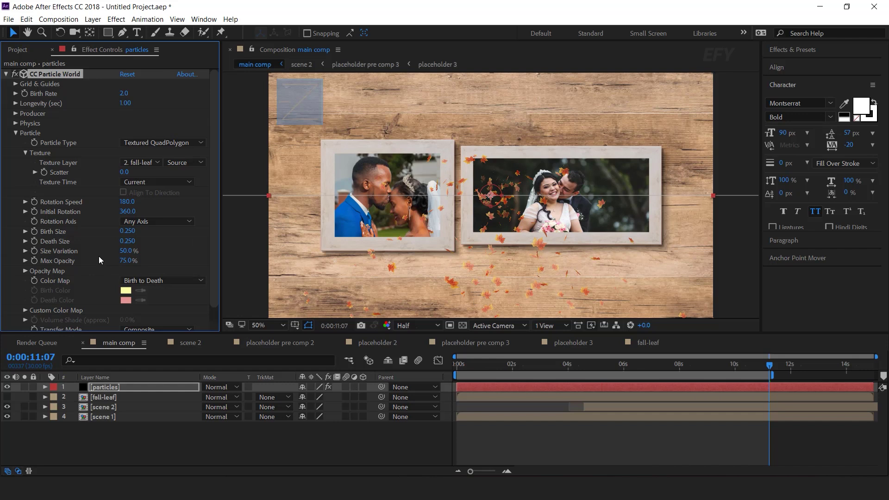
Set the particles' birth size to 1.5, death size to 1, size variation to 100% and max opacity to 100%
{"action": "left_click", "coordinate": [129, 231]}
{"action": "key", "text": "Tab"}
{"action": "type", "text": "1"}
{"action": "key", "text": "Return"}
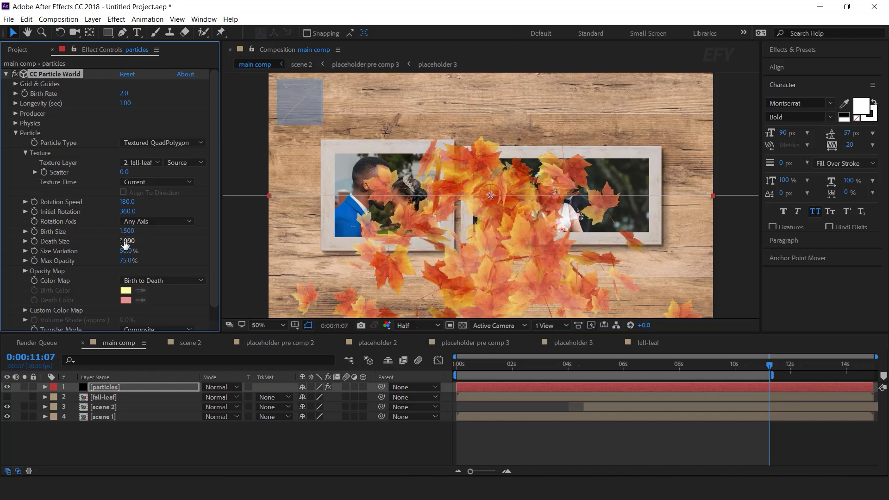
{"action": "left_click_drag", "start_coordinate": [124, 261], "coordinate": [293, 260]}
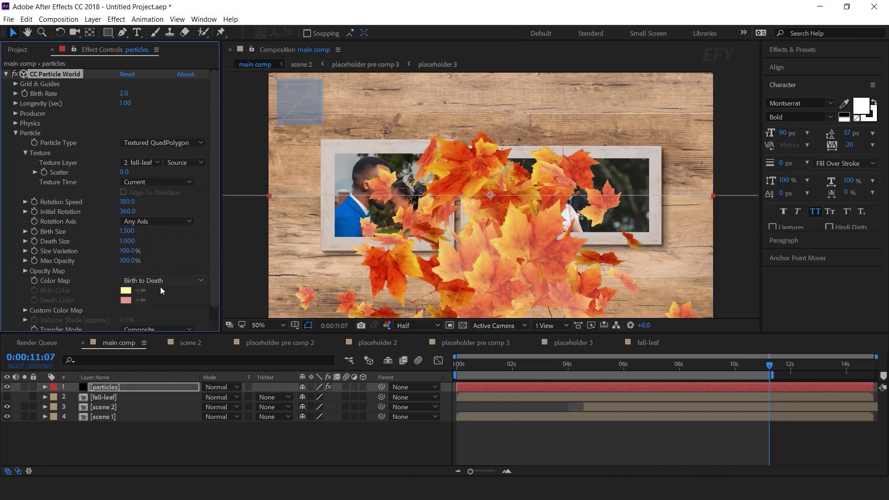
Redraw the particles' opacity map as full opacity across the whole lifetime
{"action": "left_click", "coordinate": [25, 271]}
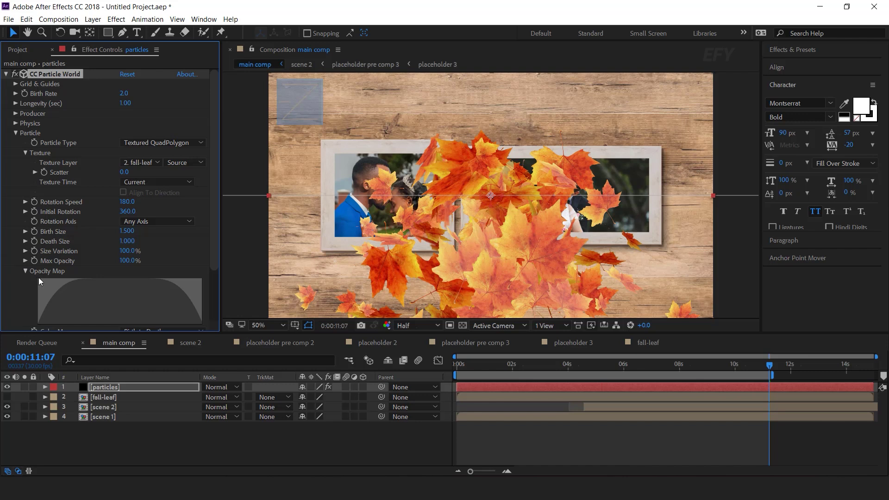
{"action": "left_click_drag", "start_coordinate": [38, 280], "coordinate": [208, 281]}
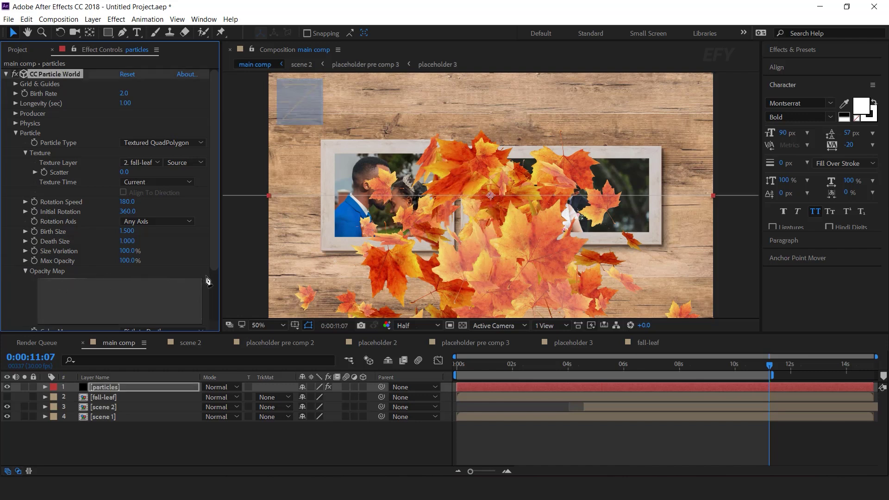
{"action": "left_click", "coordinate": [26, 271]}
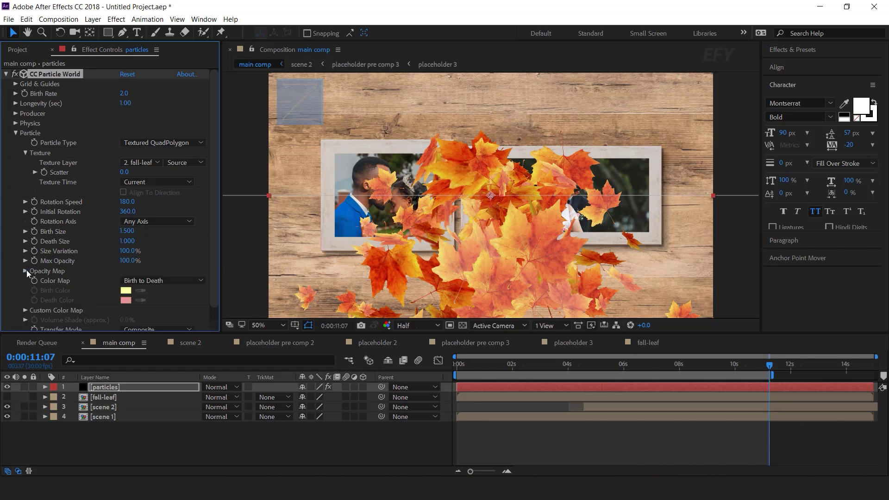
{"action": "left_click", "coordinate": [15, 133]}
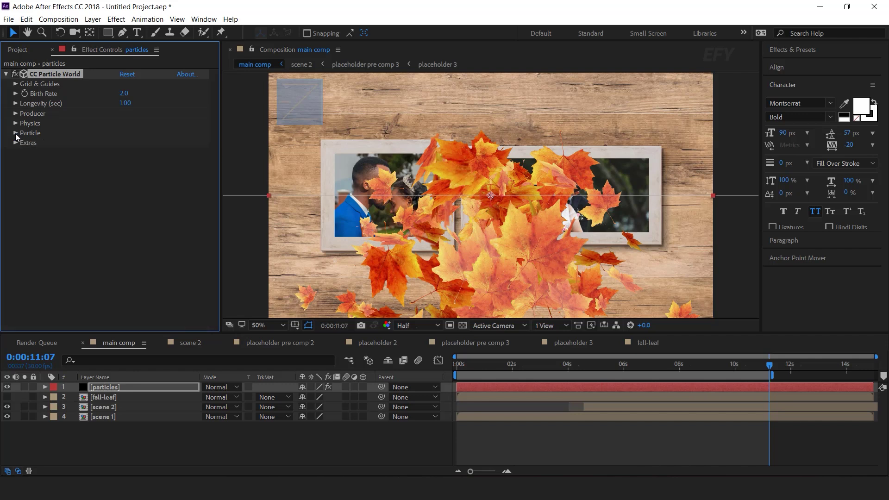
Set the particle birth rate to 0.1 and the longevity to 10 seconds
{"action": "left_click", "coordinate": [123, 92]}
{"action": "type", "text": "0.1"}
{"action": "key", "text": "Return"}
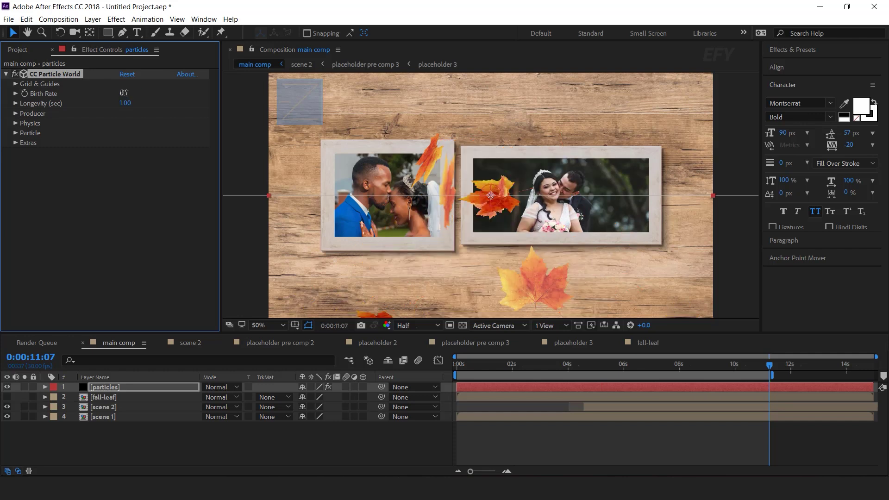
{"action": "left_click", "coordinate": [124, 103]}
{"action": "type", "text": "10"}
{"action": "key", "text": "Return"}
Widen the particle producer to Radius X 1.905 and Radius Y 1.295, and scrub the opening seconds to check the leaves
{"action": "left_click", "coordinate": [16, 113]}
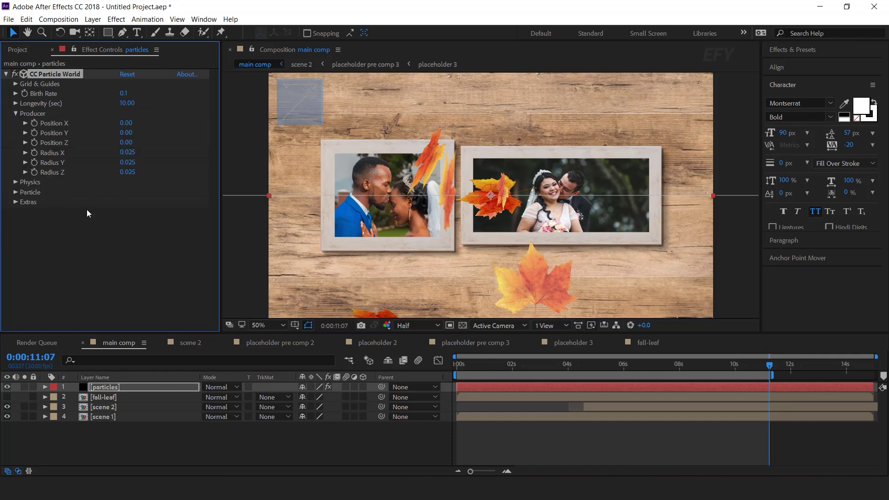
{"action": "left_click_drag", "start_coordinate": [130, 154], "coordinate": [205, 163]}
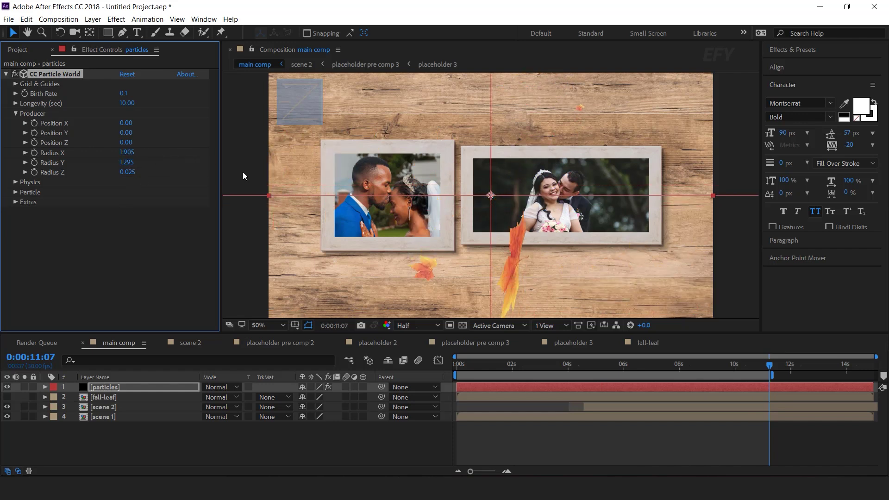
{"action": "scroll", "coordinate": [520, 186], "scroll_direction": "down", "scroll_amount": 2}
{"action": "mouse_move", "coordinate": [485, 367]}
{"action": "left_mouse_down"}
{"action": "mouse_move", "coordinate": [526, 366]}
{"action": "mouse_move", "coordinate": [497, 369]}
{"action": "left_mouse_up"}
{"action": "left_click", "coordinate": [523, 368]}
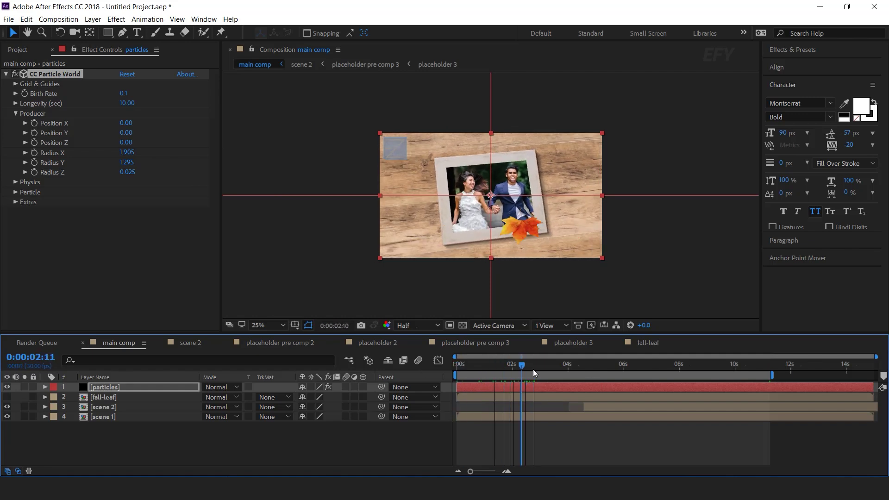
Shift the particles layer to begin before the comp start, extend its end to the comp's end, and scrub through the result
{"action": "left_click_drag", "start_coordinate": [655, 389], "coordinate": [537, 390]}
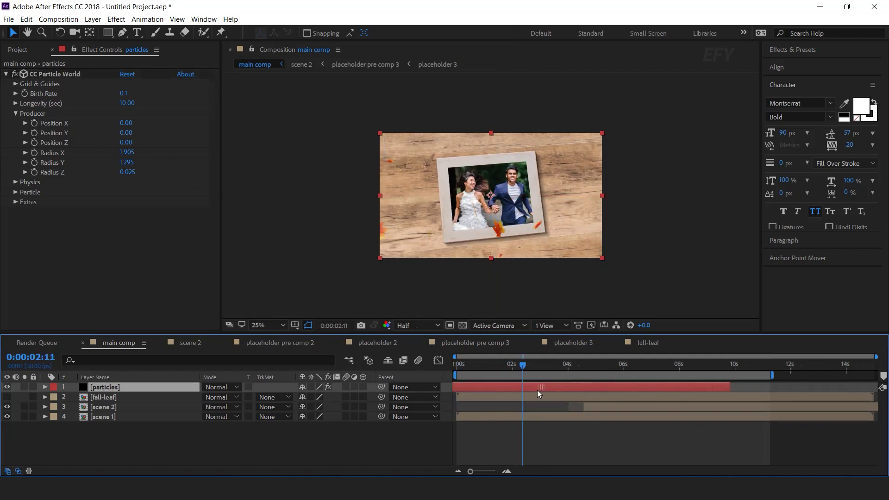
{"action": "left_click_drag", "start_coordinate": [725, 389], "coordinate": [880, 391]}
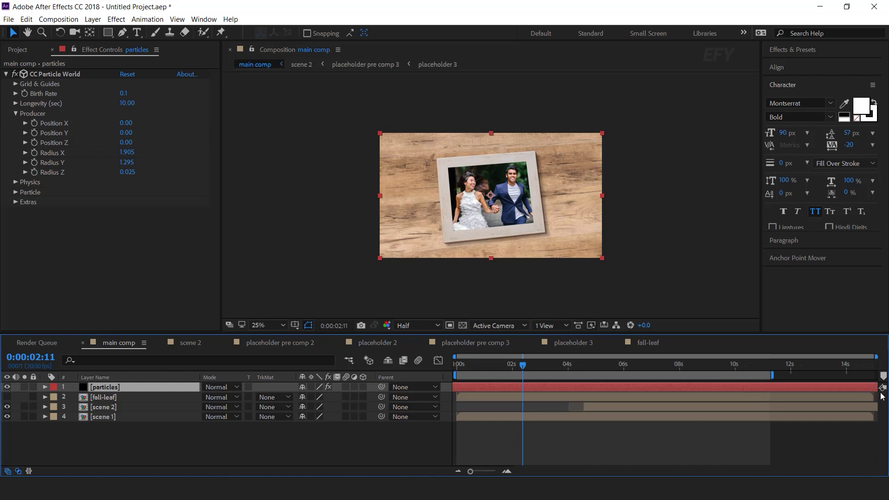
{"action": "scroll", "coordinate": [498, 201], "scroll_direction": "up", "scroll_amount": 1}
{"action": "left_click_drag", "start_coordinate": [463, 366], "coordinate": [552, 366]}
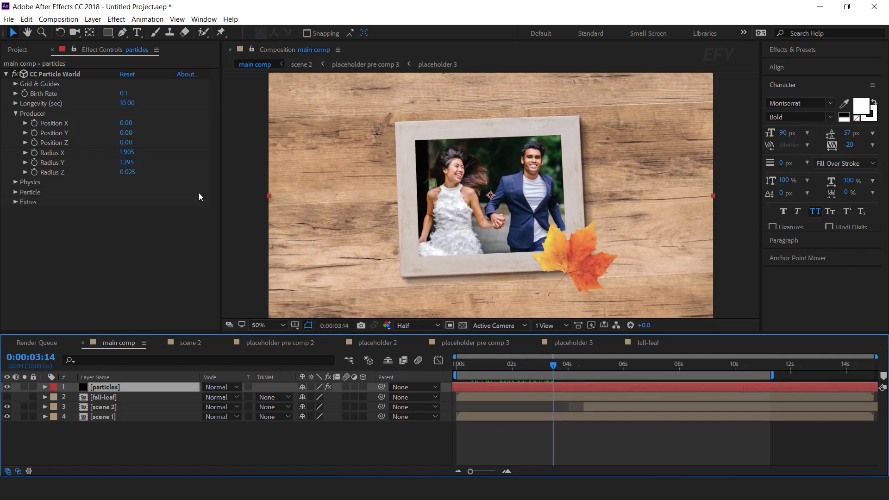
Raise the particle producer to Position Y -1.08 and check the falling leaves up to 0:00:01:19
{"action": "left_click_drag", "start_coordinate": [125, 134], "coordinate": [104, 135]}
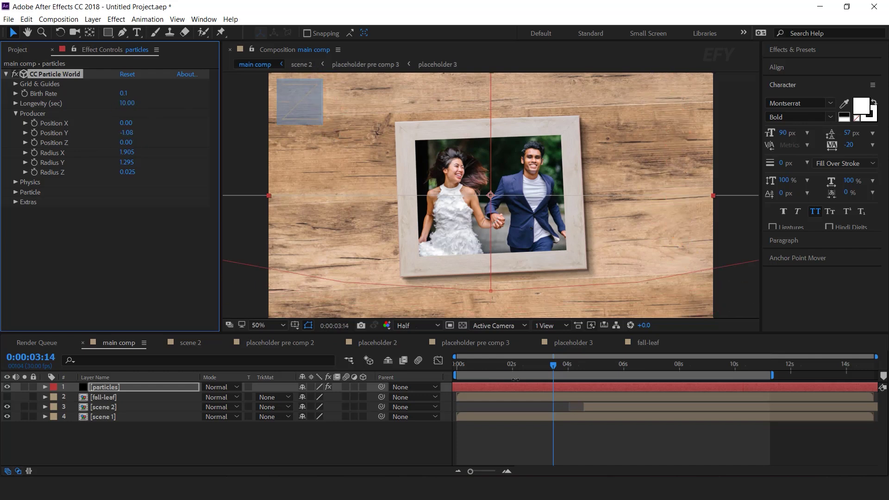
{"action": "left_click_drag", "start_coordinate": [470, 364], "coordinate": [502, 364]}
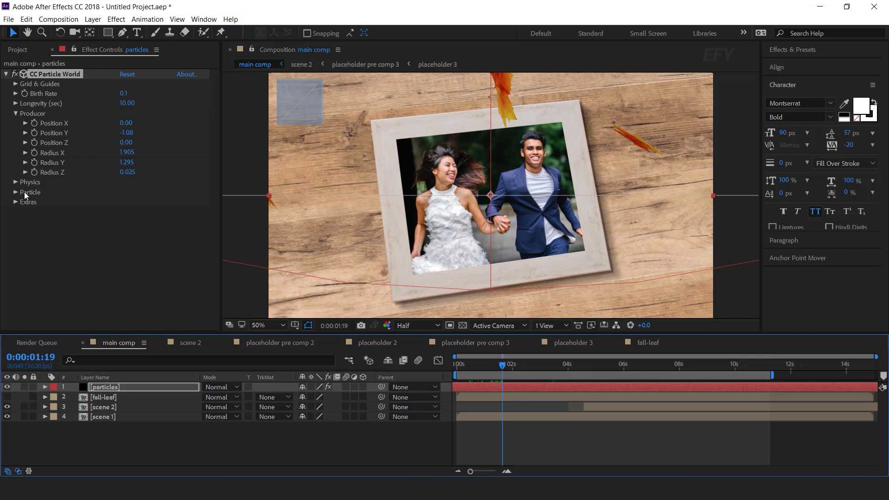
Set the particle physics to a velocity of 0 and a gravity of 0.03
{"action": "left_click", "coordinate": [15, 183]}
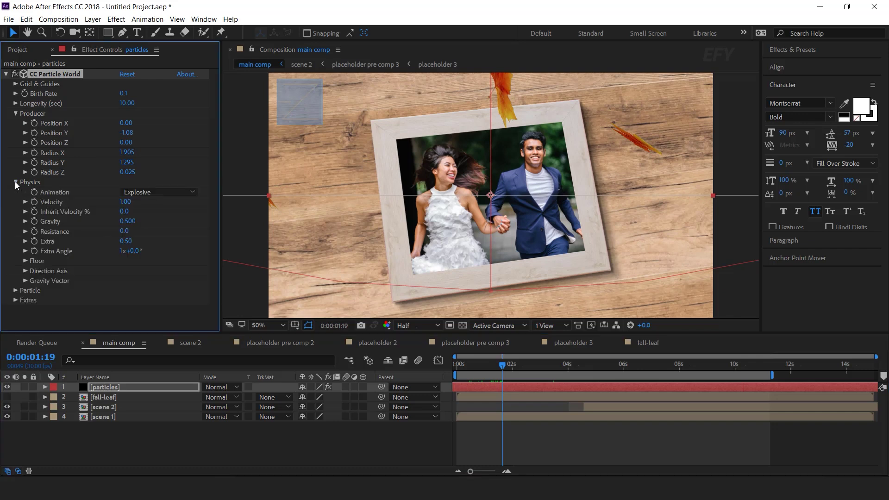
{"action": "left_click", "coordinate": [125, 202]}
{"action": "type", "text": "0"}
{"action": "key", "text": "Return"}
{"action": "left_click", "coordinate": [128, 221]}
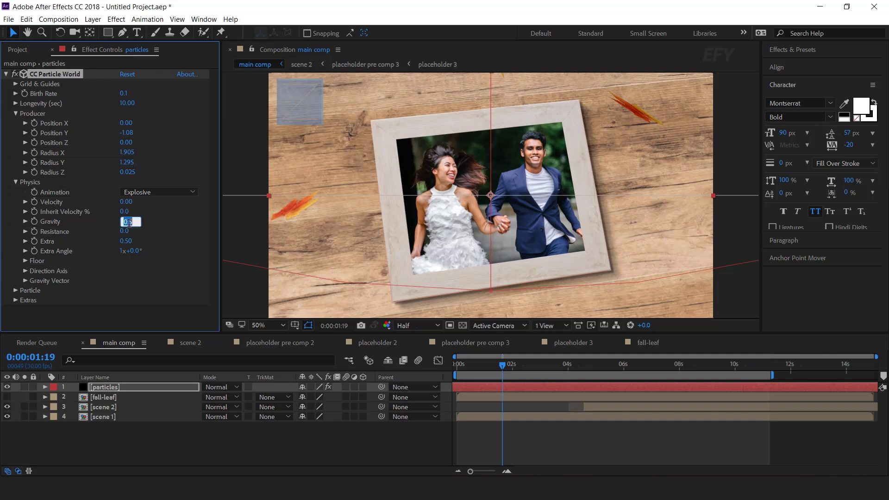
{"action": "type", "text": ".03"}
{"action": "key", "text": "Return"}
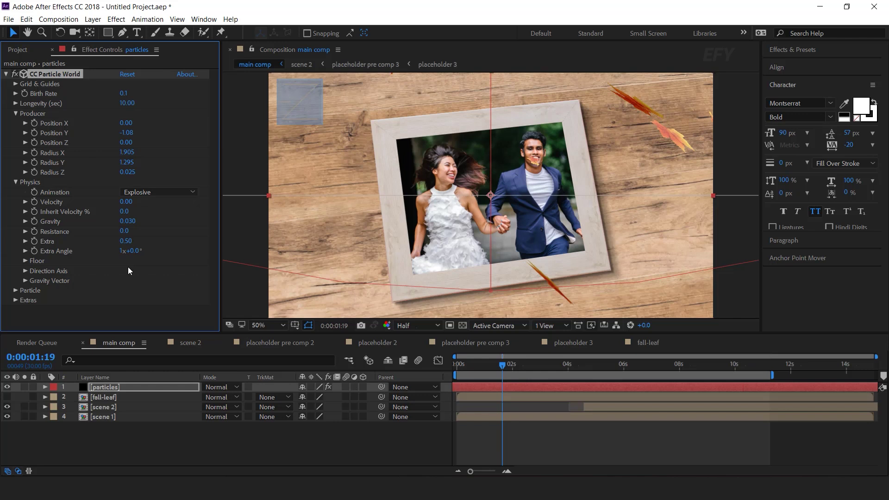
Set the gravity vector's Gravity X to -0.48 so the leaves drift sideways
{"action": "left_click", "coordinate": [25, 281]}
{"action": "scroll", "coordinate": [170, 288], "scroll_direction": "down", "scroll_amount": 1}
{"action": "left_click_drag", "start_coordinate": [127, 291], "coordinate": [98, 288]}
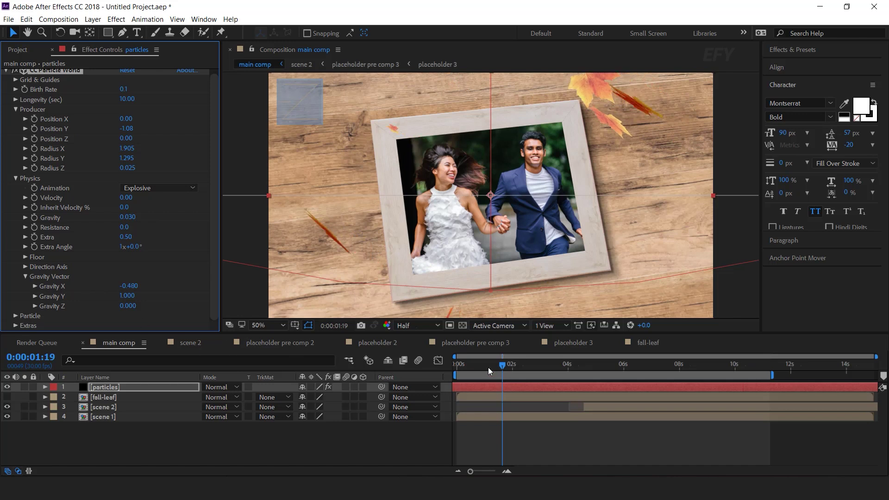
Set the leaf particles' producer Position Y to -2.25, preview the comp from the start, and collapse the CC Particle World settings
{"action": "left_click_drag", "start_coordinate": [481, 365], "coordinate": [433, 375]}
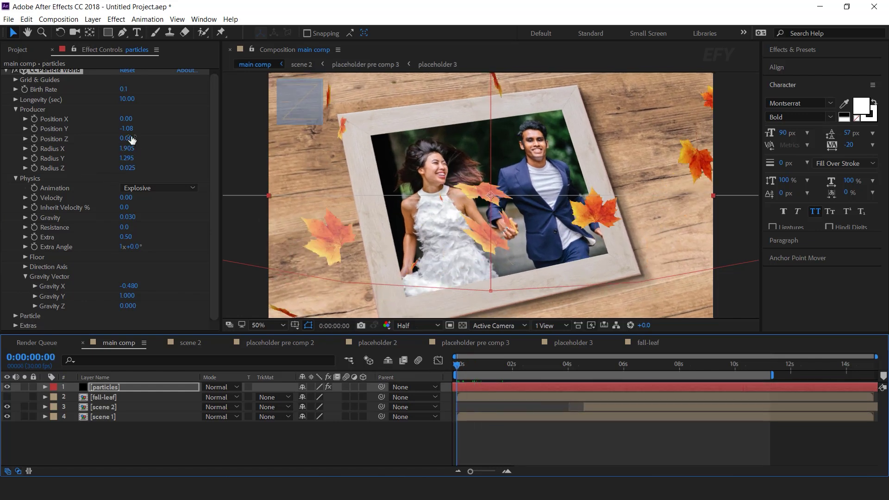
{"action": "left_click_drag", "start_coordinate": [127, 134], "coordinate": [73, 145]}
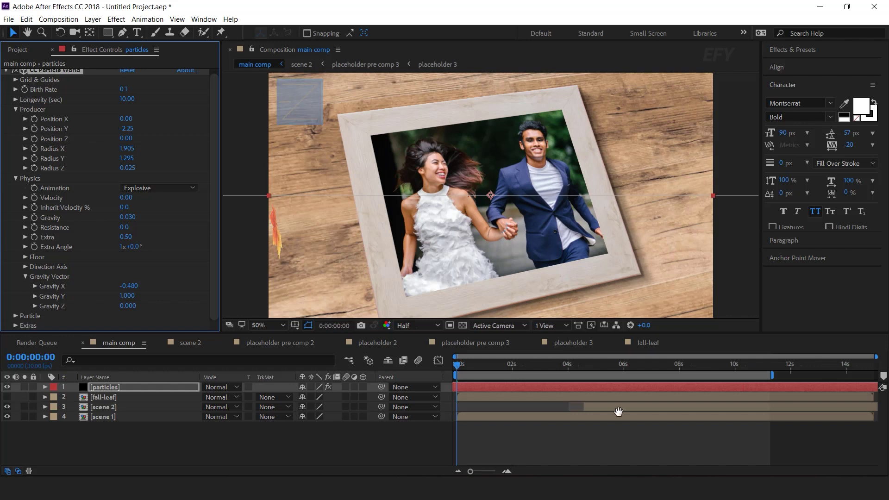
{"action": "key", "text": "space"}
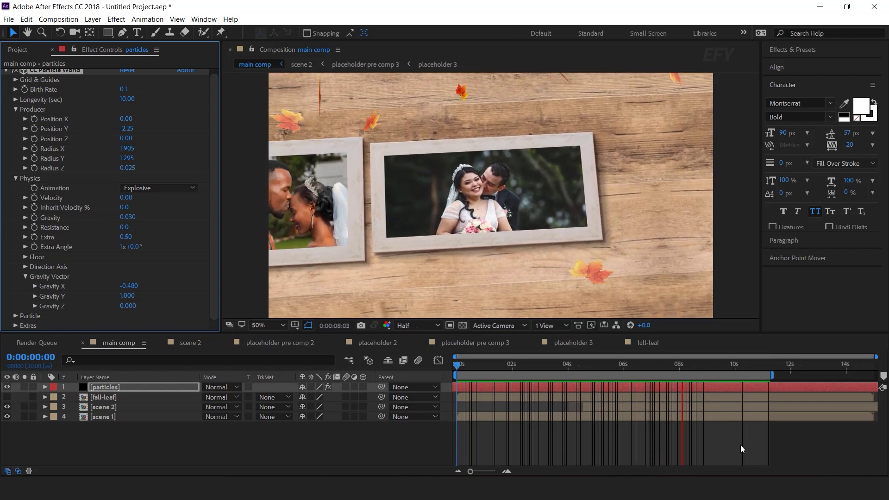
{"action": "left_click", "coordinate": [466, 365]}
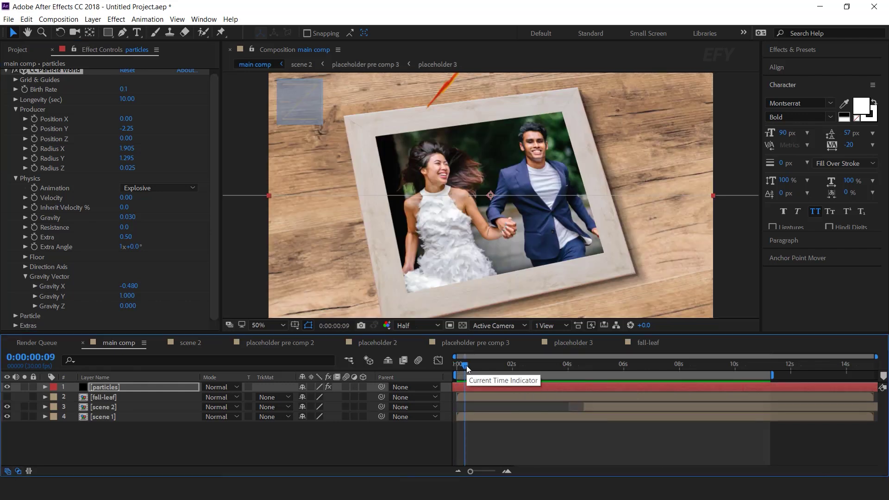
{"action": "scroll", "coordinate": [27, 98], "scroll_direction": "up", "scroll_amount": 1}
{"action": "left_click", "coordinate": [7, 74]}
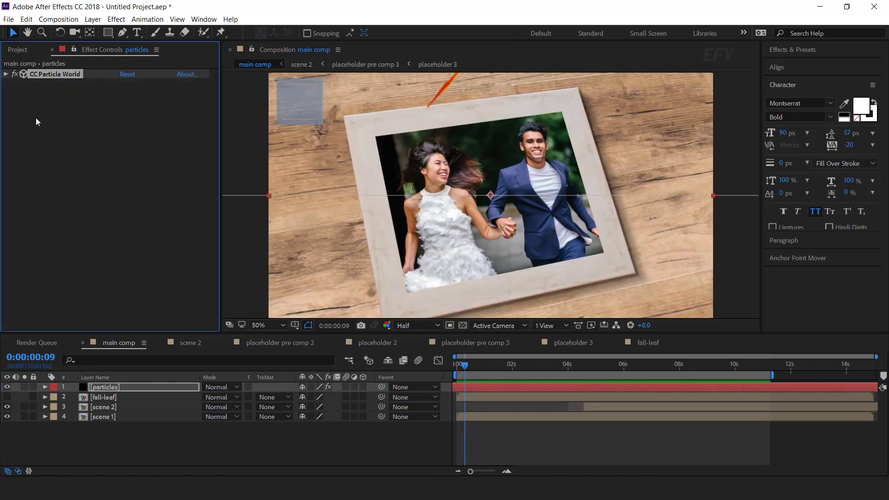
Create a new black 1920 x 1080 px solid in the main comp
{"action": "right_click", "coordinate": [386, 438]}
{"action": "mouse_move", "coordinate": [451, 329]}
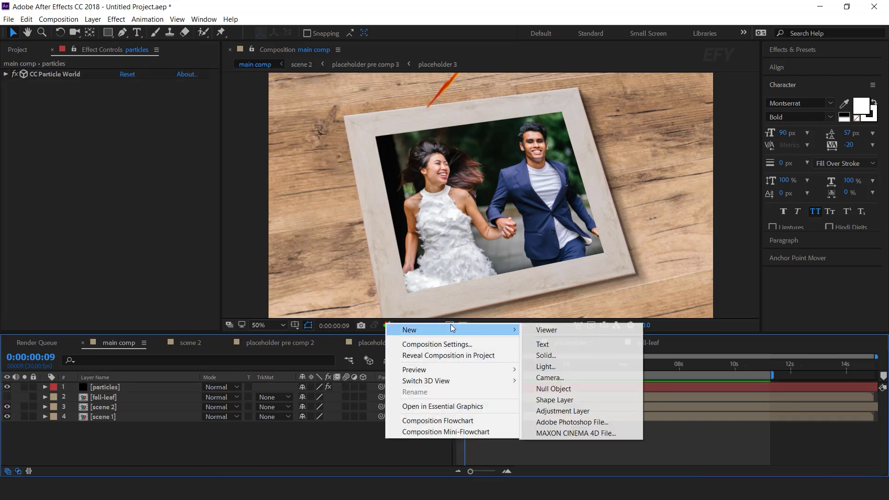
{"action": "left_click", "coordinate": [575, 356]}
{"action": "left_click", "coordinate": [577, 388]}
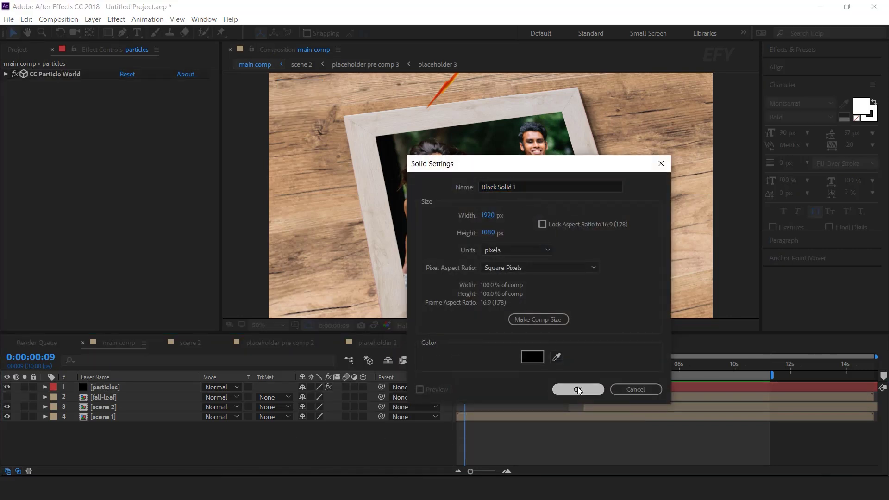
Add an elliptical mask filling the whole black solid and set its mode to Subtract
{"action": "left_click_drag", "start_coordinate": [107, 32], "coordinate": [157, 57]}
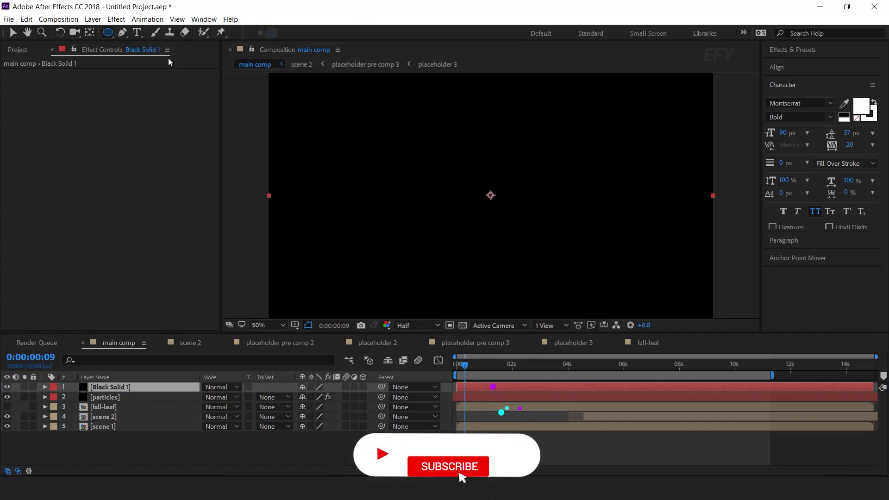
{"action": "double_click", "coordinate": [108, 32]}
{"action": "key", "text": "v"}
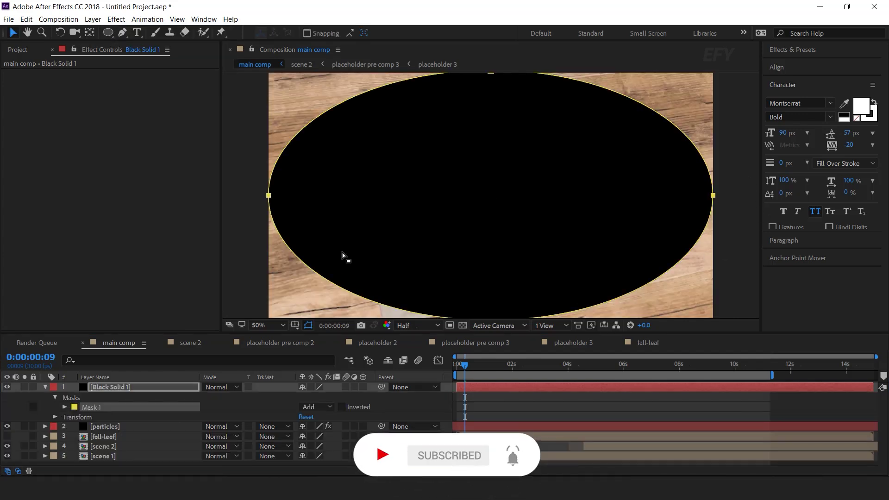
{"action": "left_click", "coordinate": [309, 407]}
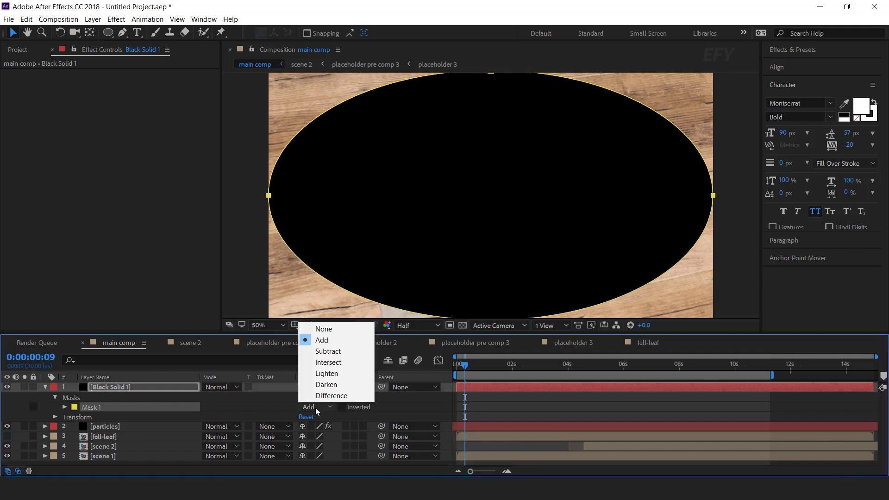
{"action": "left_click", "coordinate": [337, 352]}
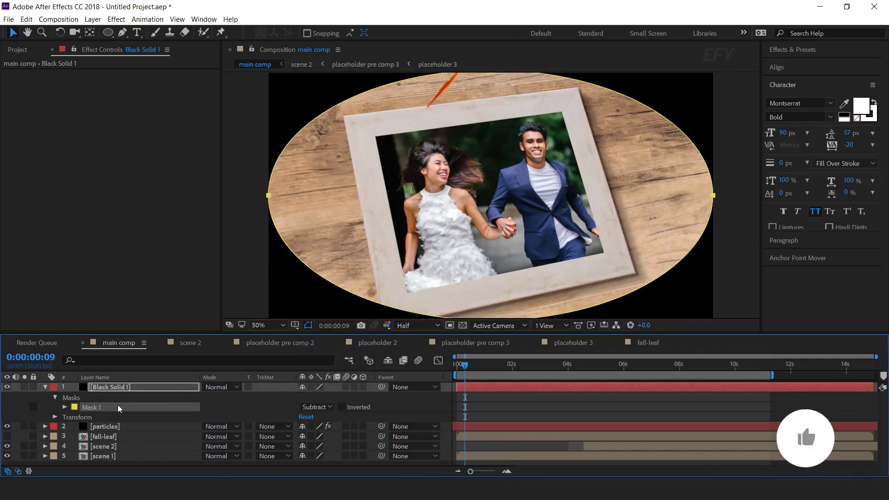
Soften the vignette with a mask feather of 298 pixels and lower the black solid's opacity to 57%
{"action": "left_click", "coordinate": [65, 407]}
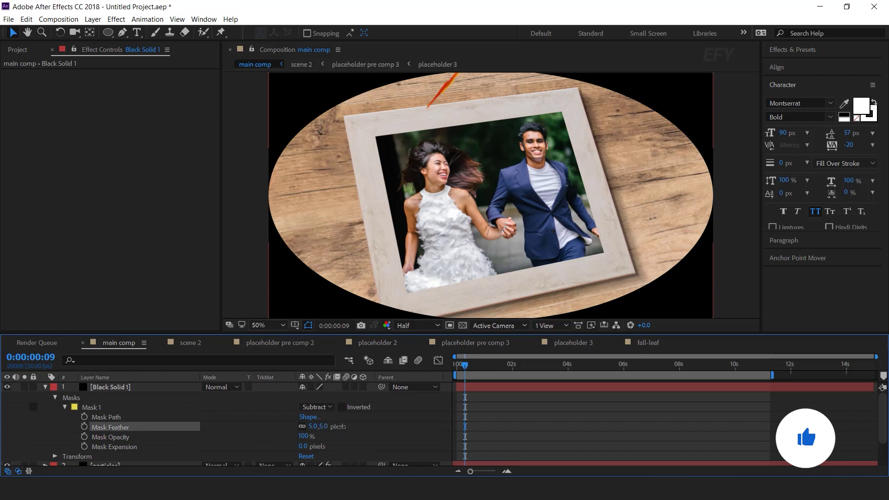
{"action": "left_click_drag", "start_coordinate": [324, 426], "coordinate": [498, 429]}
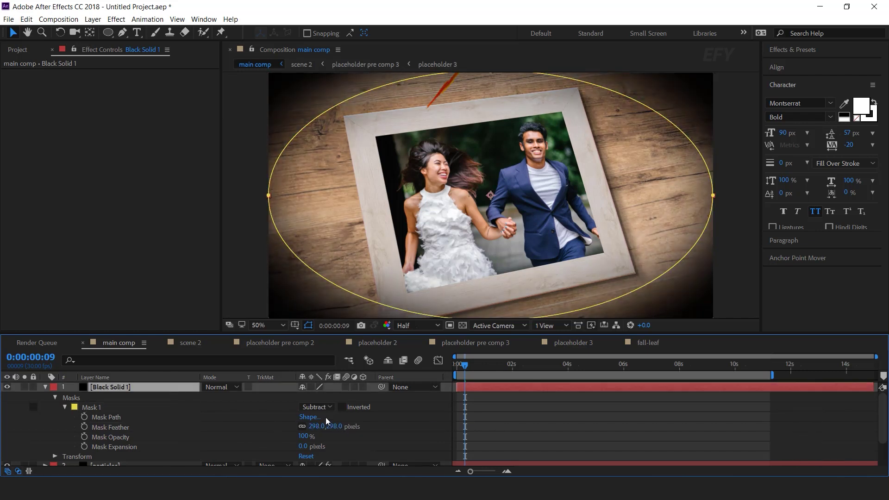
{"action": "key", "text": "t"}
{"action": "left_click_drag", "start_coordinate": [305, 398], "coordinate": [281, 398]}
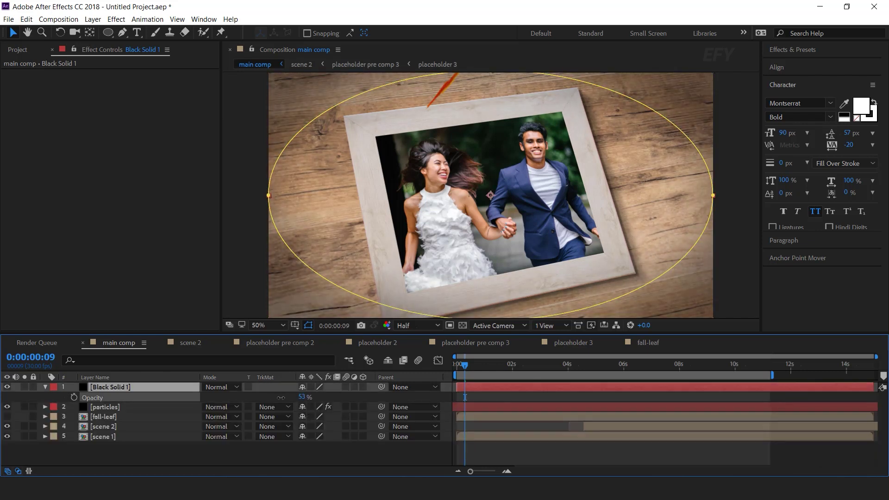
{"action": "left_click", "coordinate": [346, 449]}
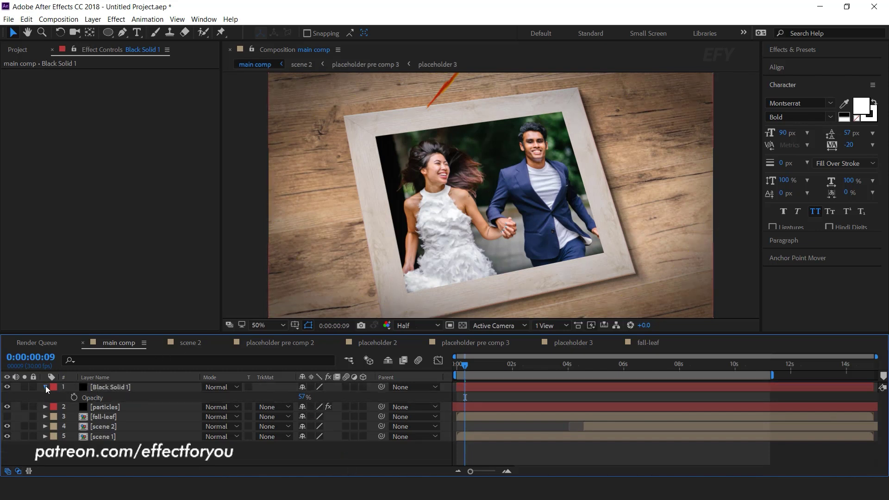
{"action": "left_click", "coordinate": [45, 388]}
Add an adjustment layer above all other layers and apply Sharpen to it with an amount of 10
{"action": "right_click", "coordinate": [405, 441]}
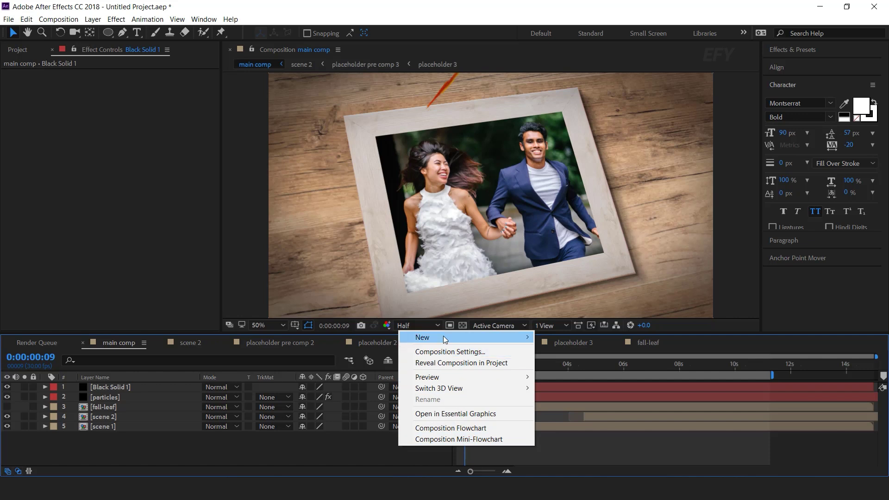
{"action": "mouse_move", "coordinate": [443, 335]}
{"action": "left_click", "coordinate": [597, 413]}
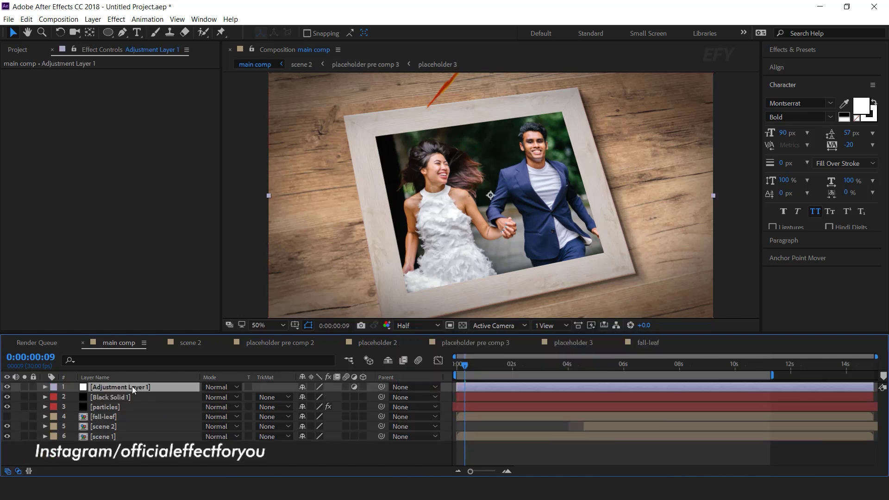
{"action": "key", "text": "ctrl+space"}
{"action": "type", "text": "sha"}
{"action": "key", "text": "Escape"}
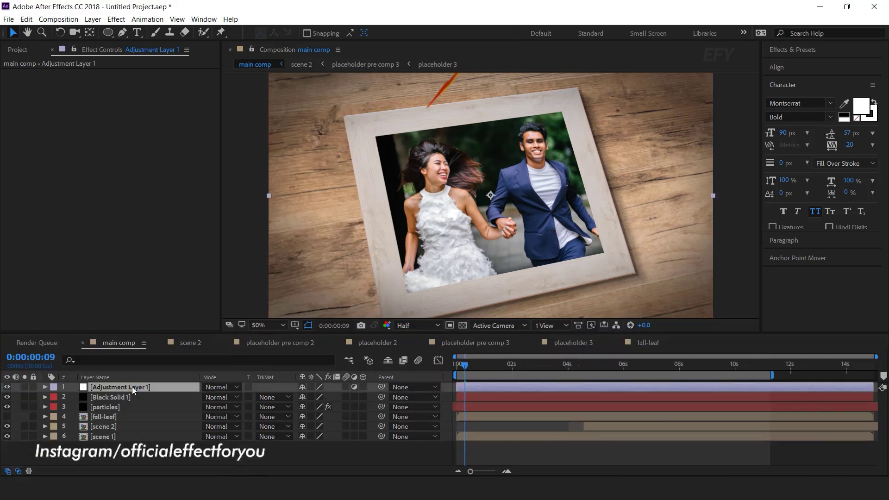
{"action": "left_click", "coordinate": [124, 84]}
{"action": "type", "text": "10"}
{"action": "key", "text": "Return"}
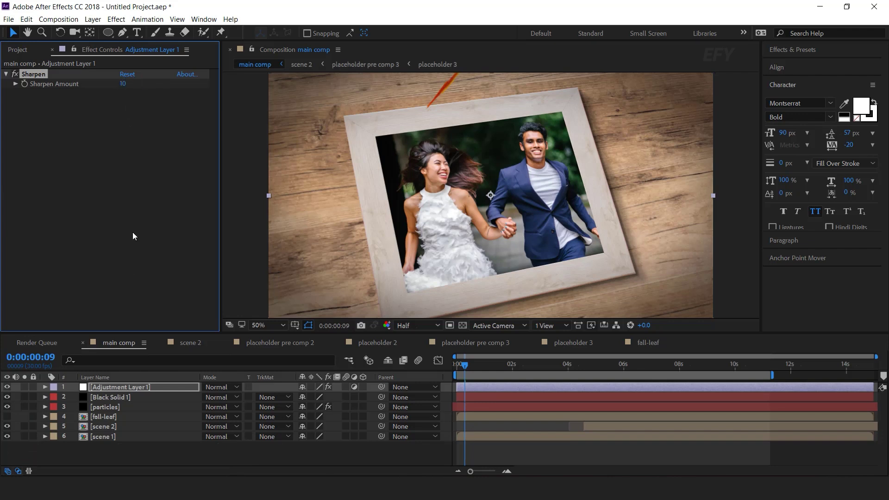
Apply Noise to the adjustment layer with an amount of 5% and turn off color noise
{"action": "left_click", "coordinate": [111, 388]}
{"action": "key", "text": "ctrl+space"}
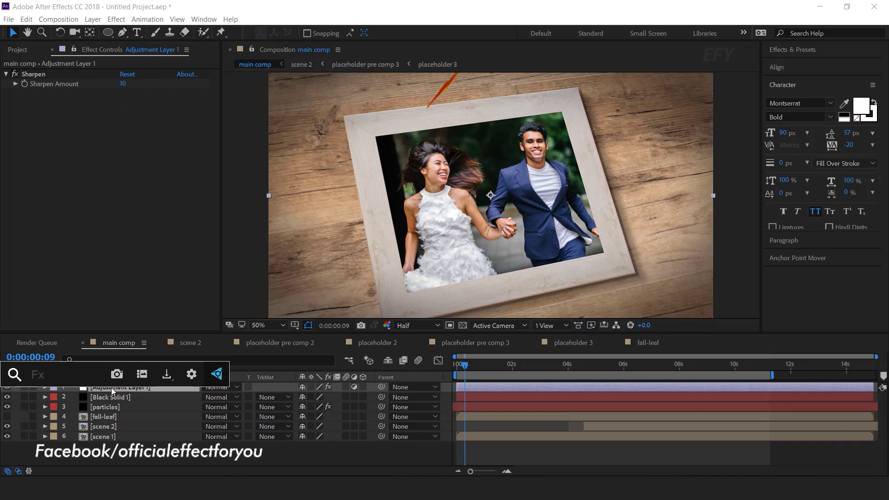
{"action": "type", "text": "noi"}
{"action": "key", "text": "Return"}
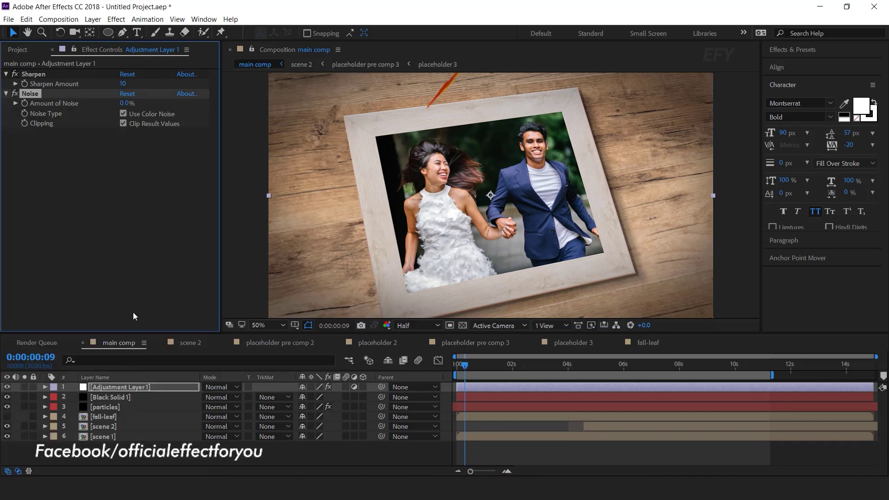
{"action": "left_click", "coordinate": [125, 103]}
{"action": "key", "text": "Return"}
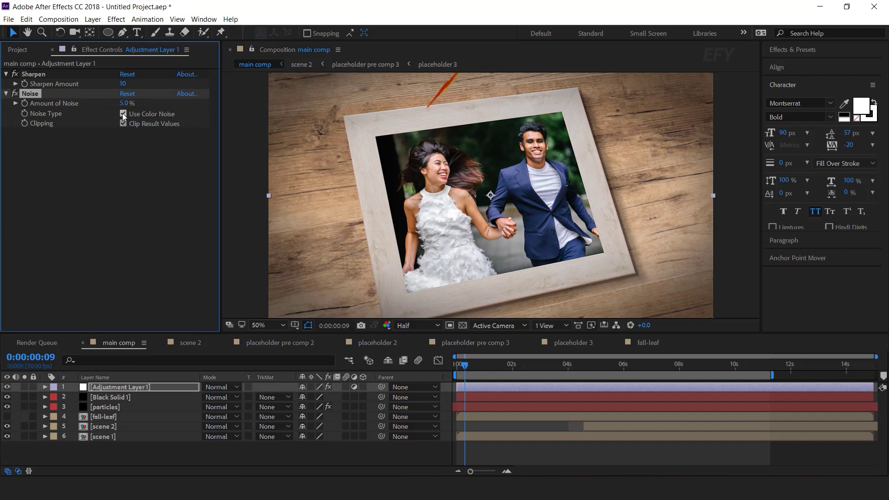
Apply Curves to the adjustment layer and bend the RGB curve, lowering the shadows and slightly lifting the highlights
{"action": "key", "text": "ctrl+space"}
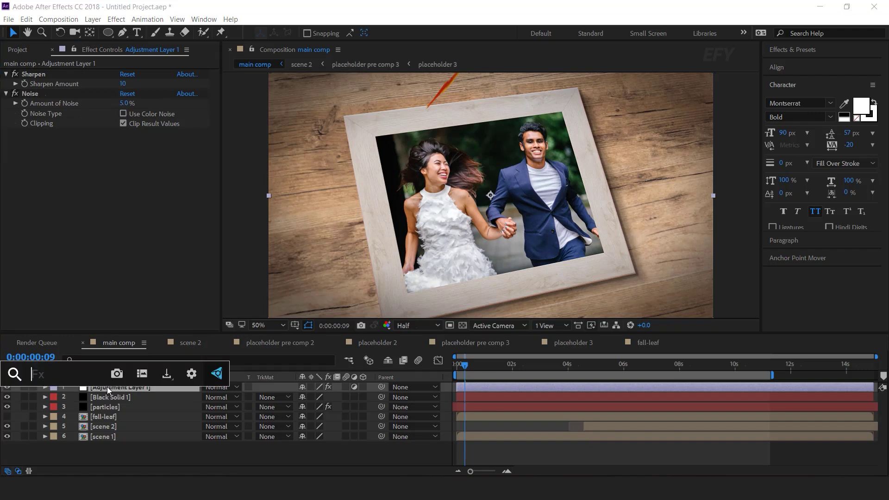
{"action": "type", "text": "cur"}
{"action": "key", "text": "Return"}
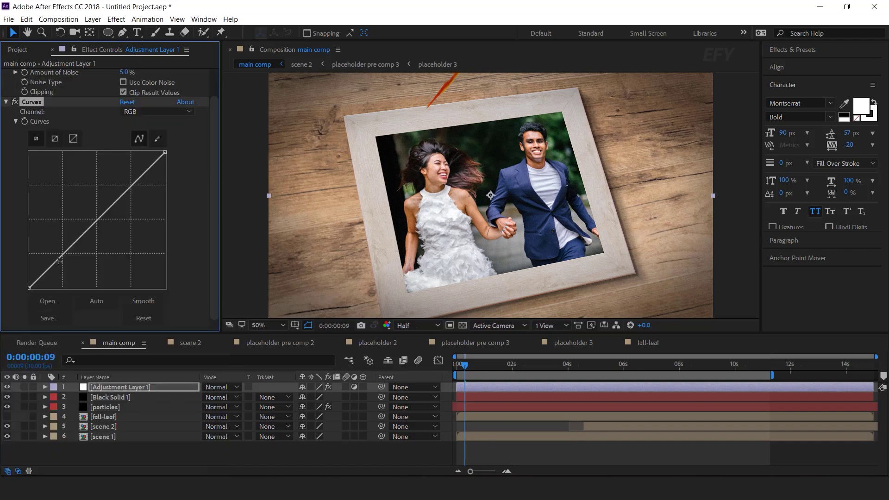
{"action": "left_click_drag", "start_coordinate": [62, 255], "coordinate": [69, 255]}
{"action": "left_click_drag", "start_coordinate": [128, 191], "coordinate": [127, 188]}
Tint the shadows in Curves by raising the Blue channel's black point and moving the Red channel's black point slightly inward
{"action": "left_click", "coordinate": [153, 112]}
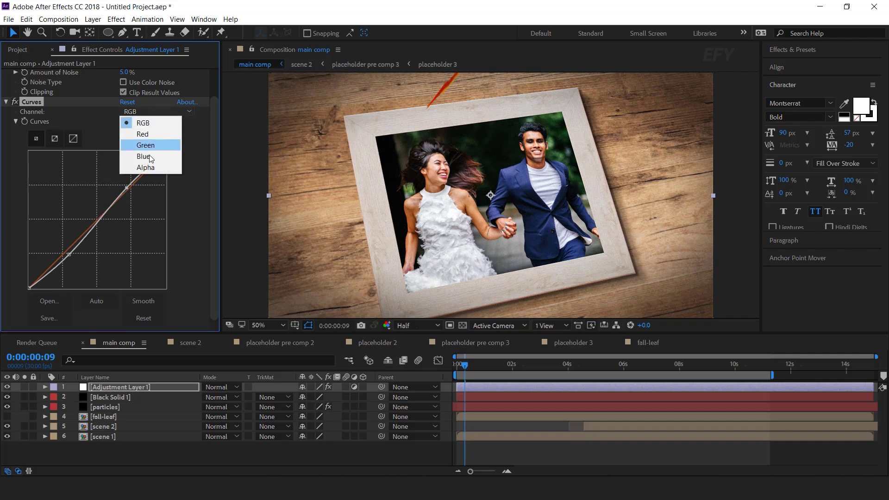
{"action": "left_click", "coordinate": [148, 157]}
{"action": "left_click_drag", "start_coordinate": [29, 287], "coordinate": [24, 280]}
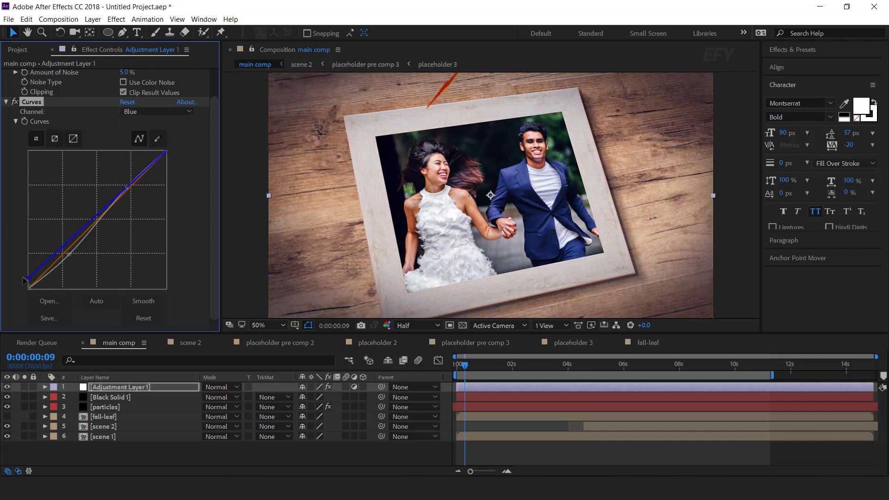
{"action": "left_click", "coordinate": [140, 112]}
{"action": "left_click", "coordinate": [139, 134]}
{"action": "left_click_drag", "start_coordinate": [30, 287], "coordinate": [36, 289]}
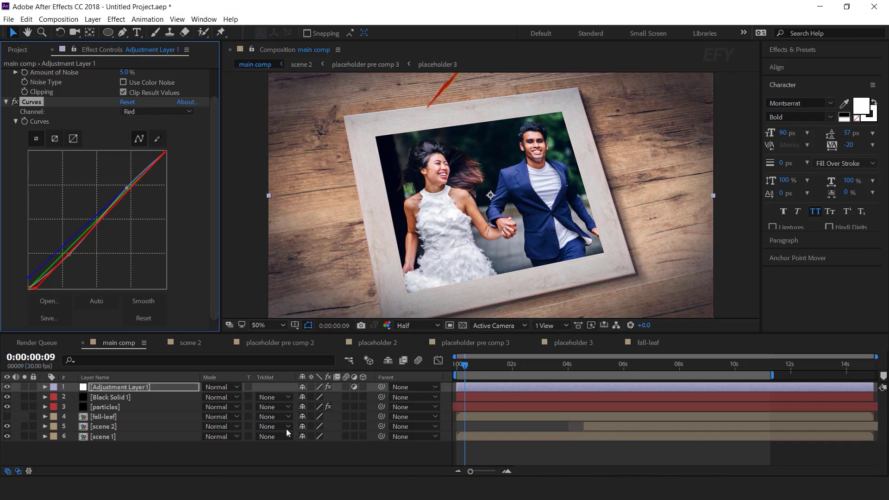
{"action": "left_click", "coordinate": [444, 456]}
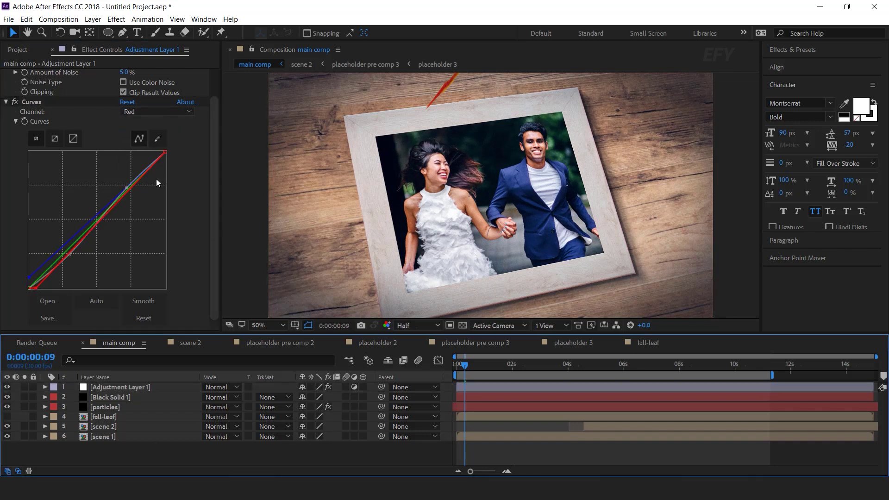
Place Particles 16.mp4 from the elements folder beneath the adjustment layer and set its blending mode to Screen
{"action": "left_click", "coordinate": [17, 50]}
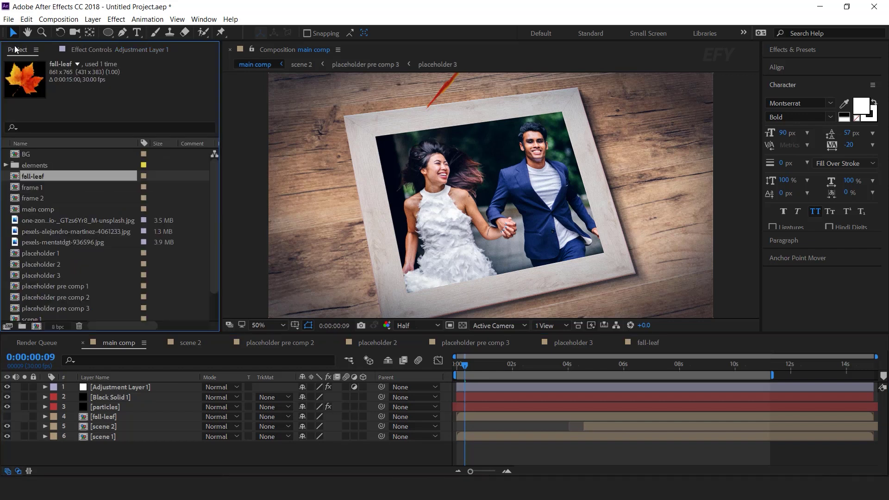
{"action": "left_click", "coordinate": [7, 165]}
{"action": "left_click_drag", "start_coordinate": [71, 232], "coordinate": [141, 391]}
{"action": "left_click", "coordinate": [221, 397]}
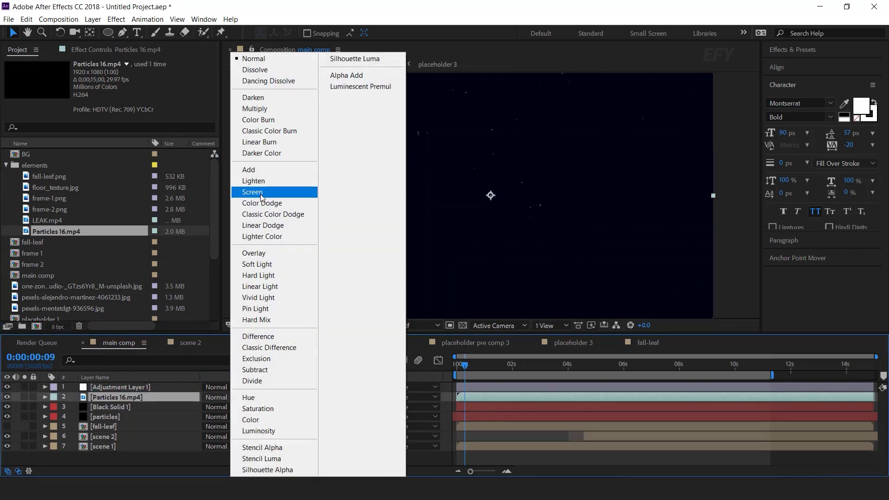
{"action": "left_click", "coordinate": [252, 191]}
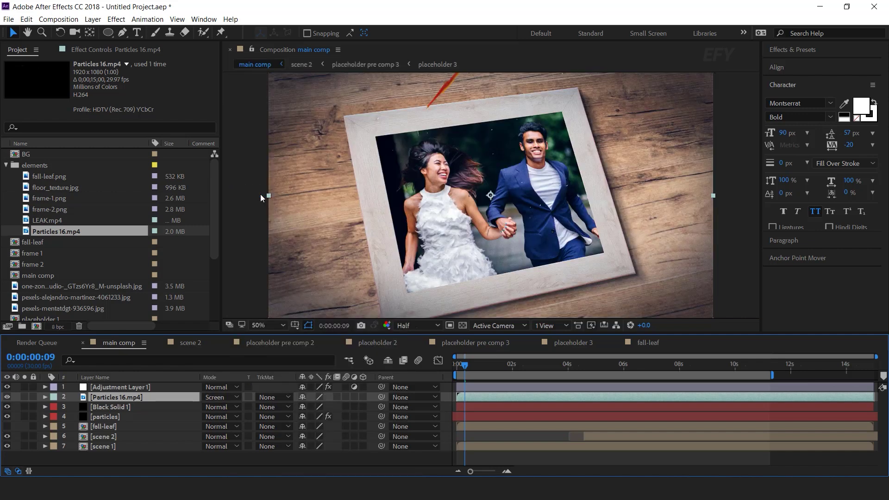
Add LEAK.mp4 beneath the adjustment layer in Screen mode, shift it to begin before the comp start, and return to 0:00:00:00
{"action": "left_click", "coordinate": [35, 220]}
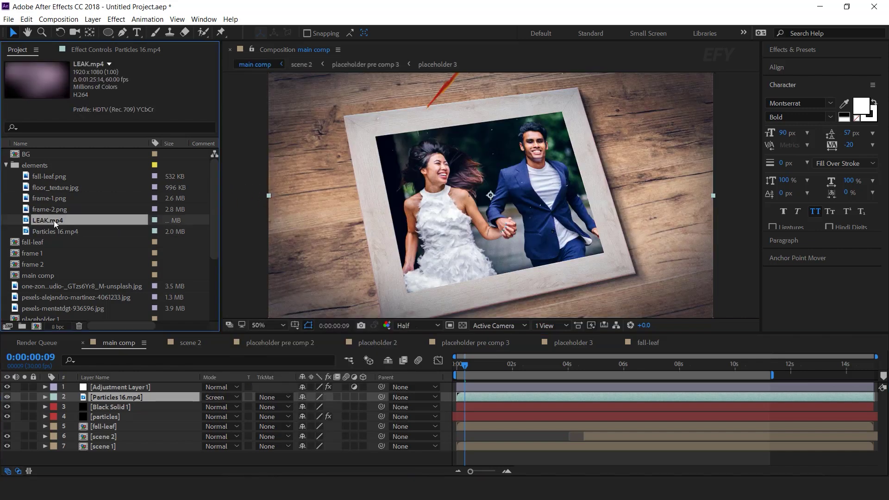
{"action": "left_click_drag", "start_coordinate": [27, 224], "coordinate": [145, 397]}
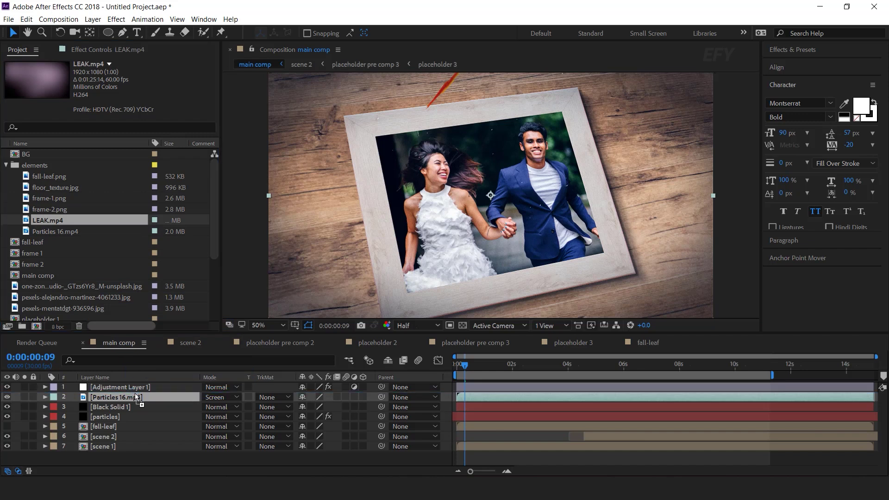
{"action": "left_click", "coordinate": [222, 397]}
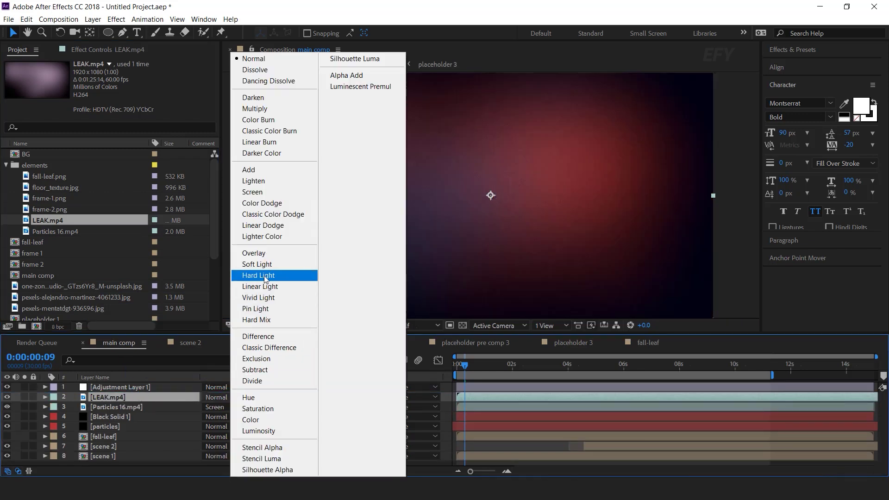
{"action": "left_click", "coordinate": [253, 192]}
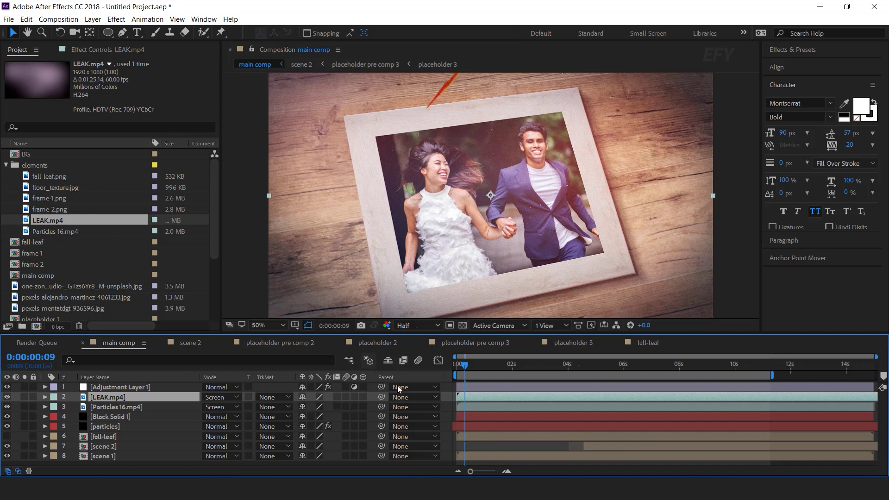
{"action": "left_click_drag", "start_coordinate": [541, 396], "coordinate": [510, 399]}
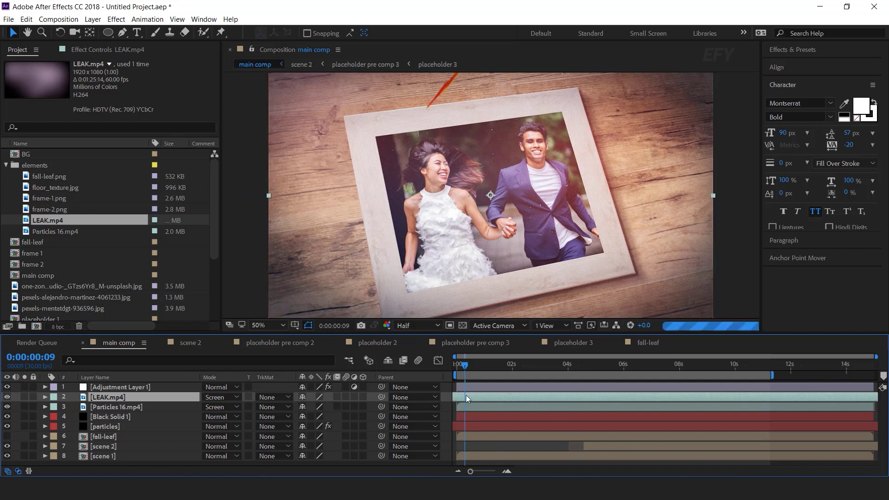
{"action": "left_click_drag", "start_coordinate": [465, 365], "coordinate": [446, 373]}
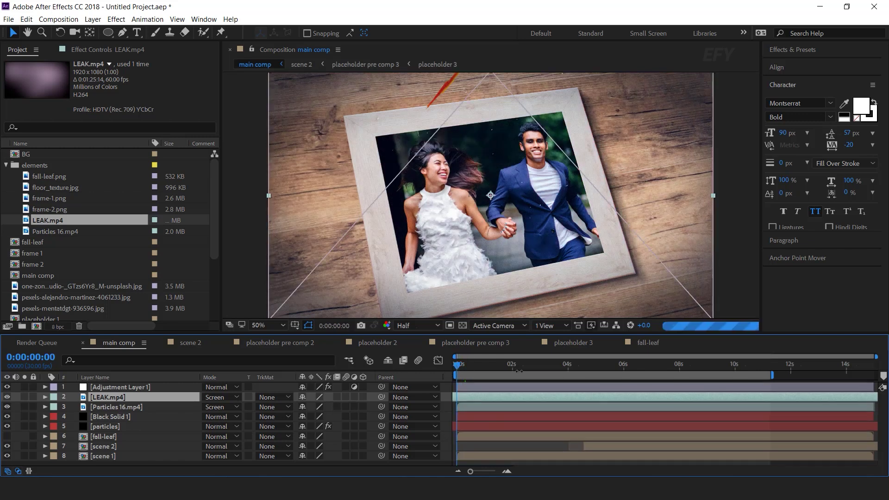